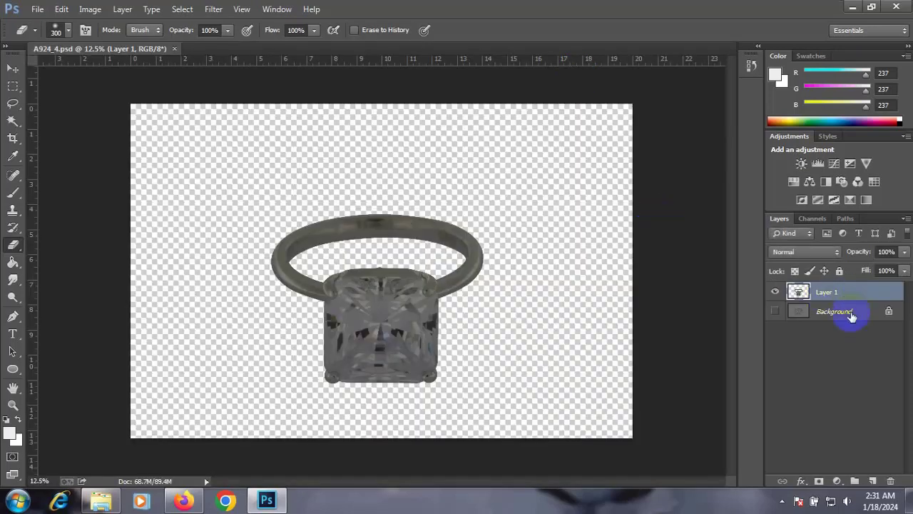
- Add a new layer above Background, fill it with white #ffffff, then reselect the ring's Layer 1
click(851, 314)
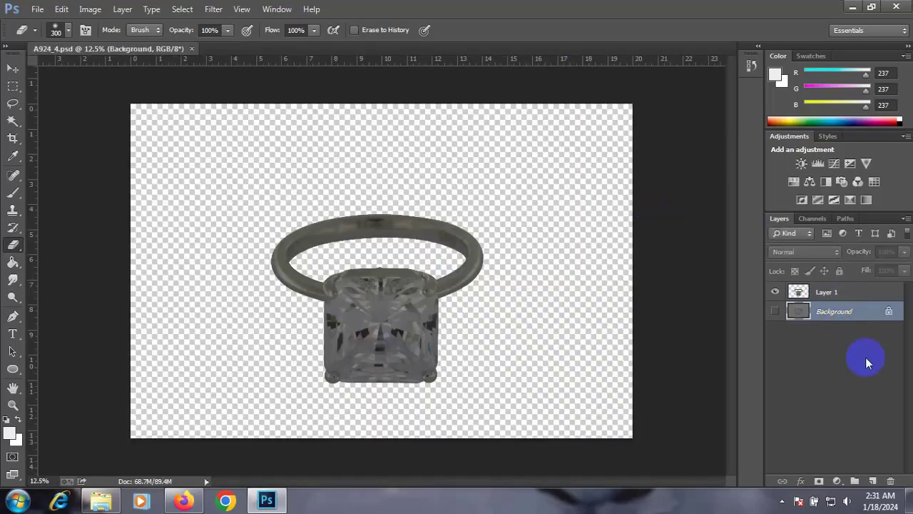
click(872, 482)
click(13, 262)
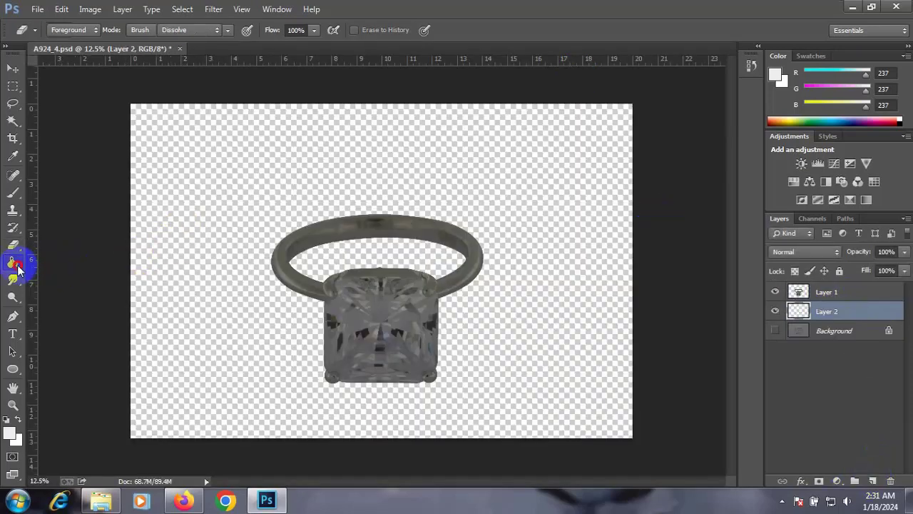
click(12, 431)
drag(575, 107, 520, 76)
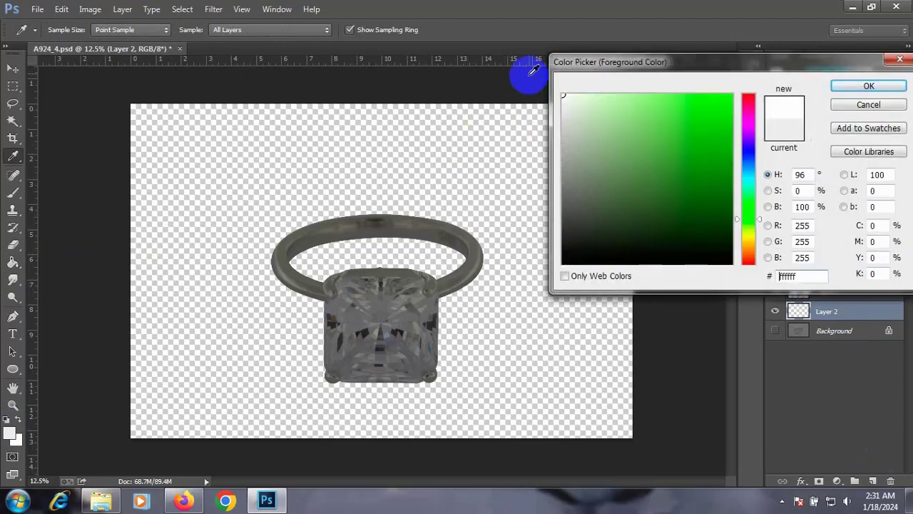
click(869, 86)
click(581, 190)
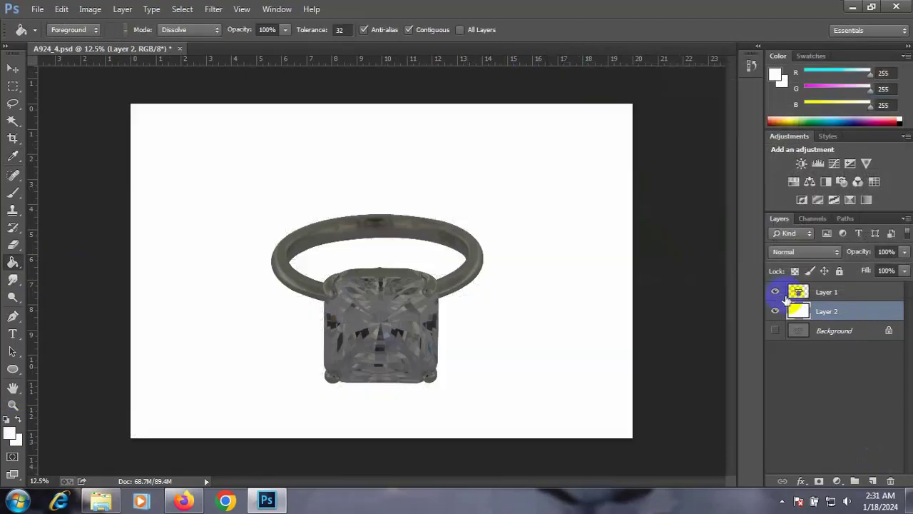
click(802, 292)
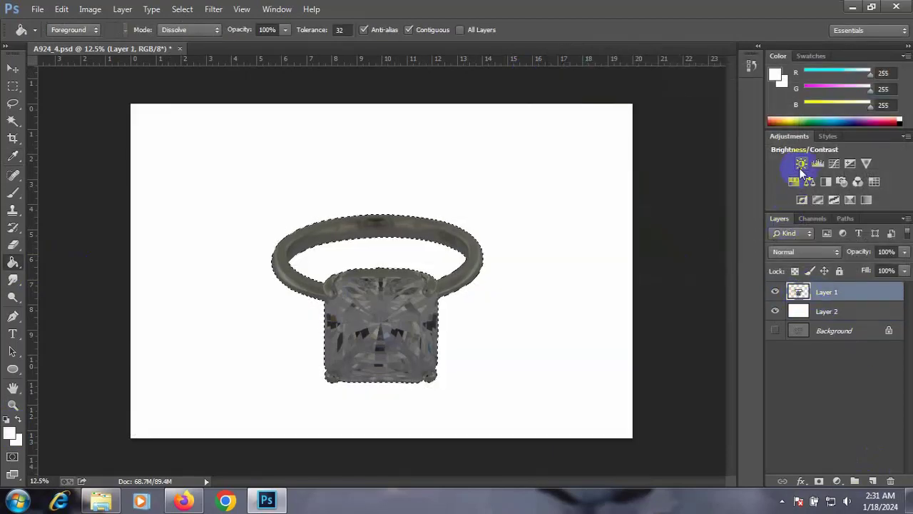
- Move the ring up about 43 px and add a Brightness/Contrast adjustment at Brightness 105
click(12, 68)
drag(417, 307, 418, 277)
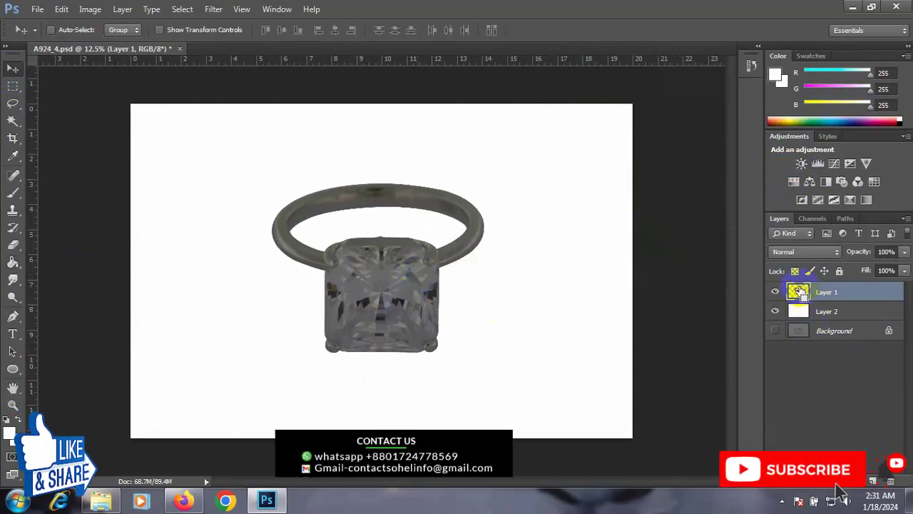
click(802, 163)
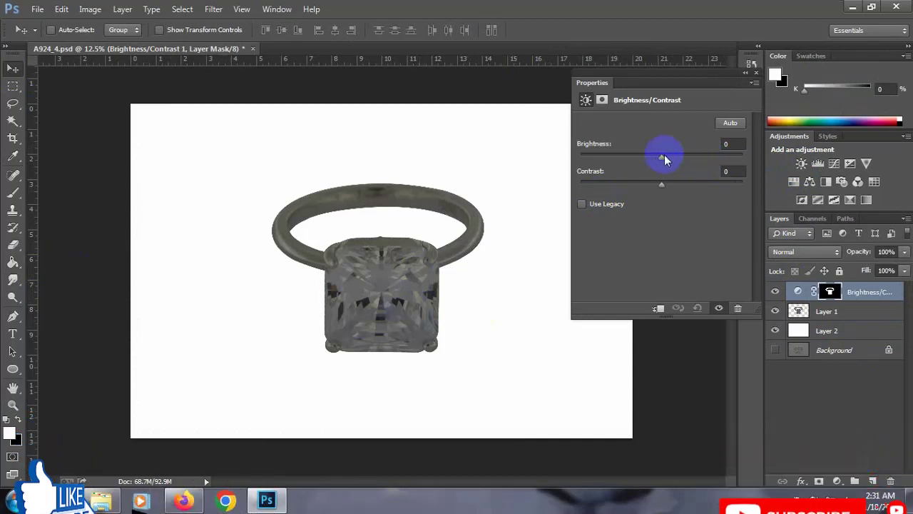
drag(663, 156, 712, 158)
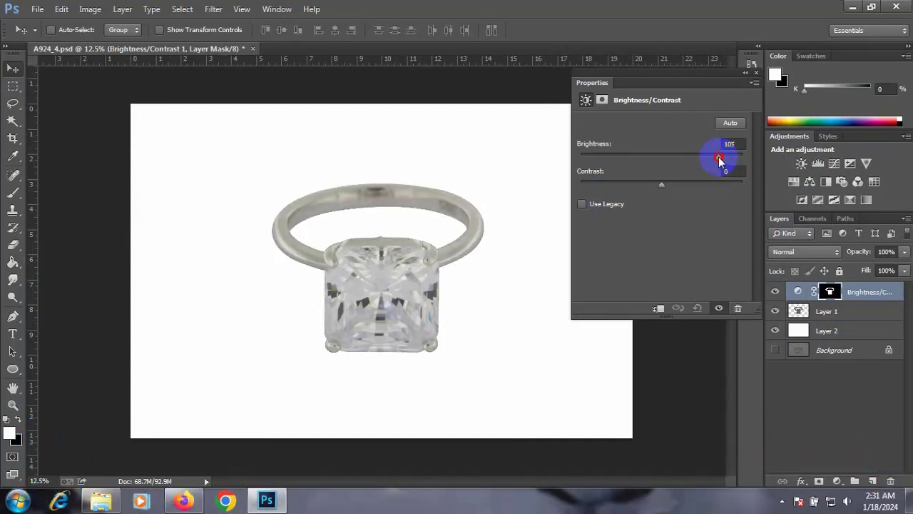
- Merge the brightness adjustment into the ring layer and load the ring as a selection
click(754, 75)
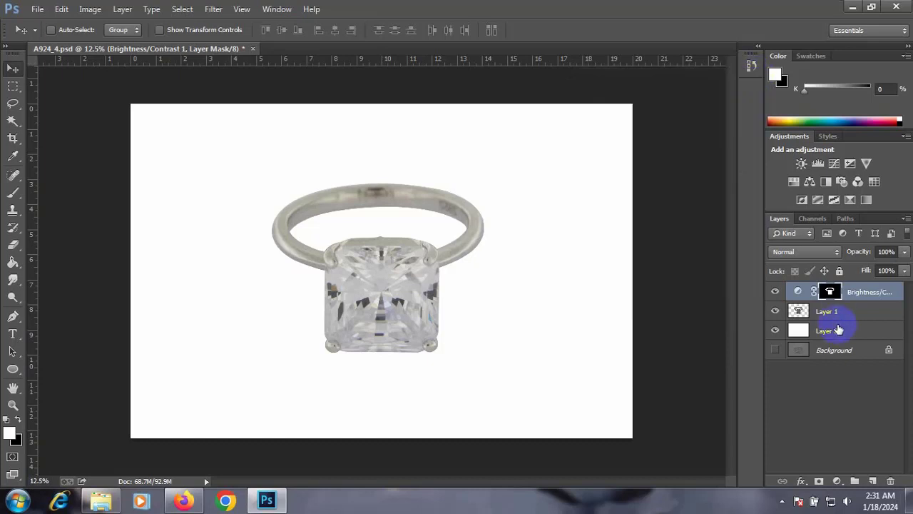
click(835, 316)
key(ctrl+e)
ctrl+click(798, 292)
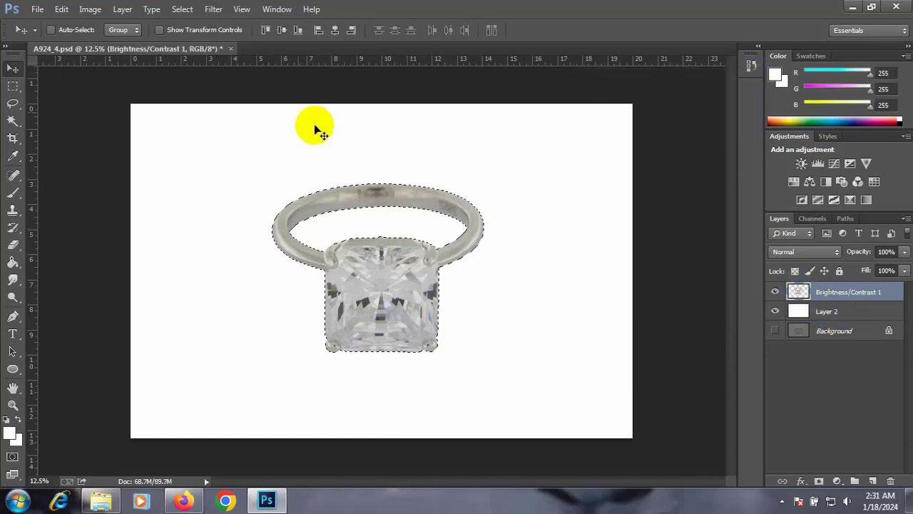
- Apply a Camera Raw filter: Clarity +21, Contrast +21, darker Blacks, Temperature -5, Exposure +0.10
click(214, 9)
click(243, 87)
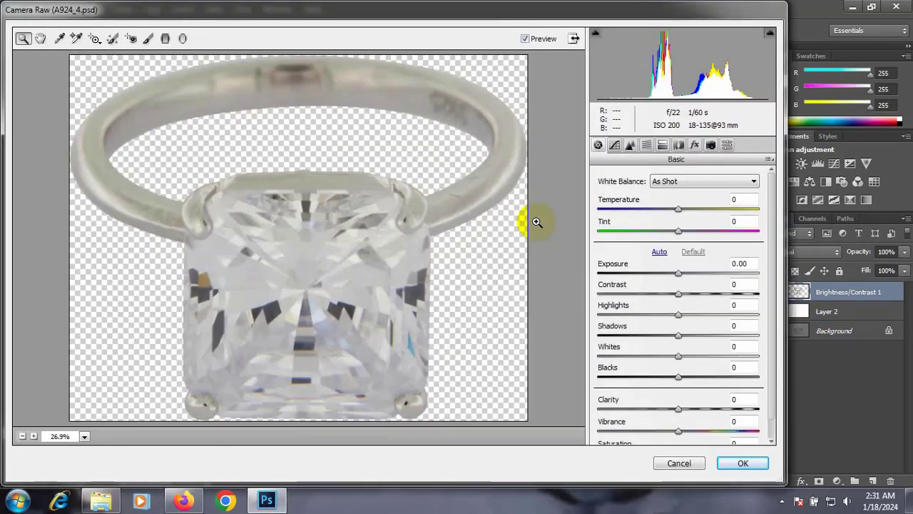
scroll(600, 241, down, 1)
scroll(671, 236, up, 1)
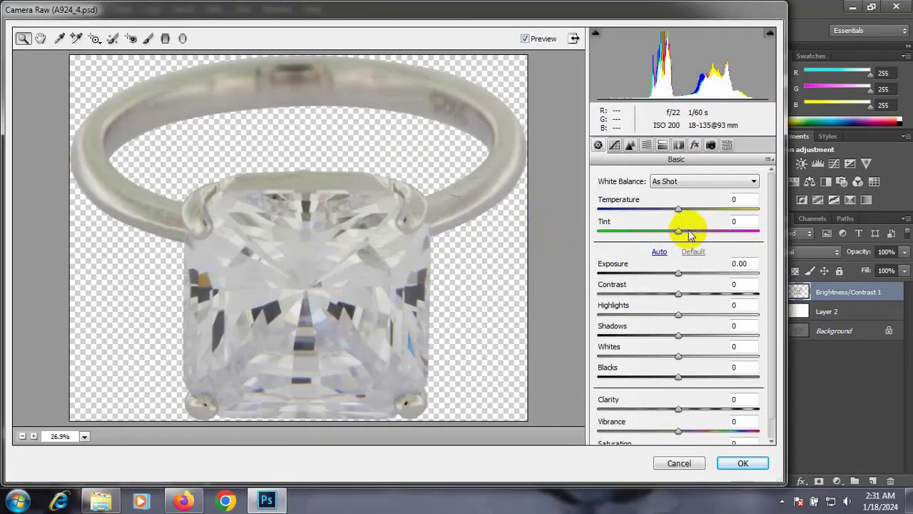
scroll(692, 242, down, 1)
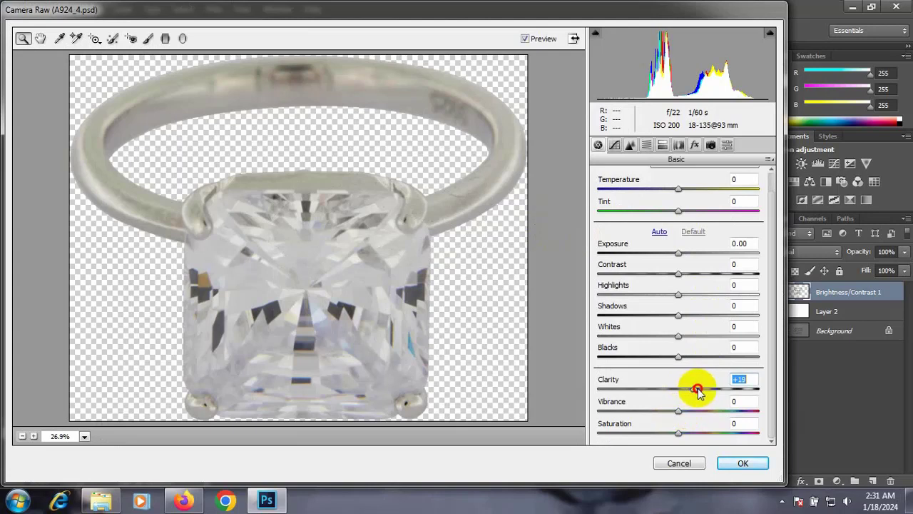
drag(700, 393, 696, 390)
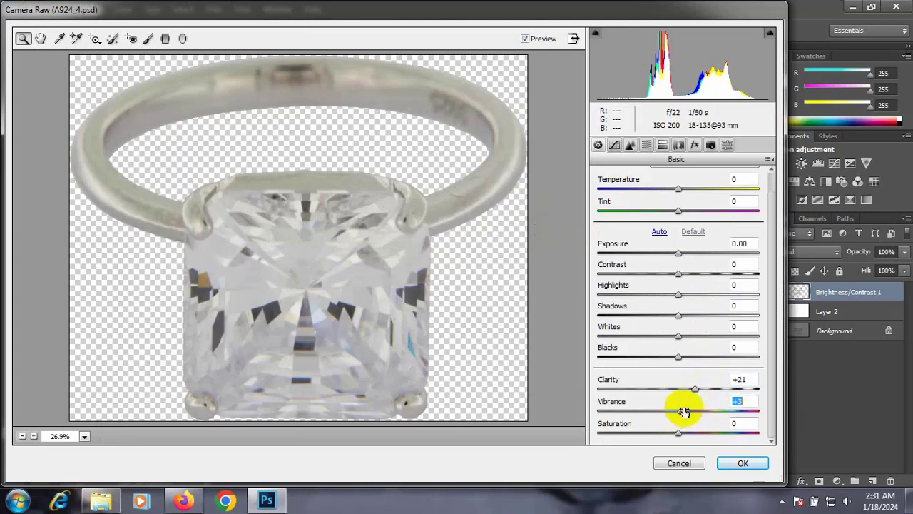
mouse_move(683, 357)
mouse_down()
mouse_move(709, 359)
mouse_move(663, 359)
mouse_move(691, 339)
mouse_move(666, 315)
mouse_move(677, 314)
mouse_move(692, 295)
mouse_move(690, 274)
mouse_move(699, 274)
mouse_up()
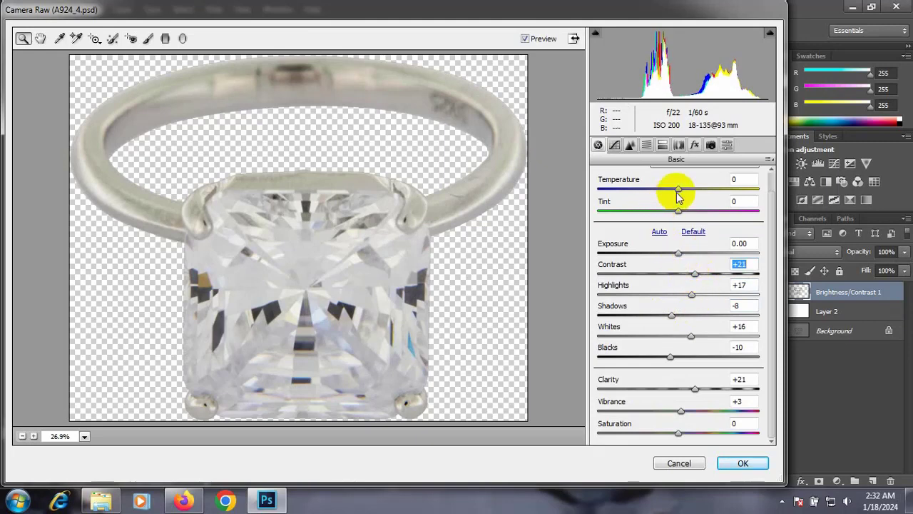
drag(678, 190, 676, 190)
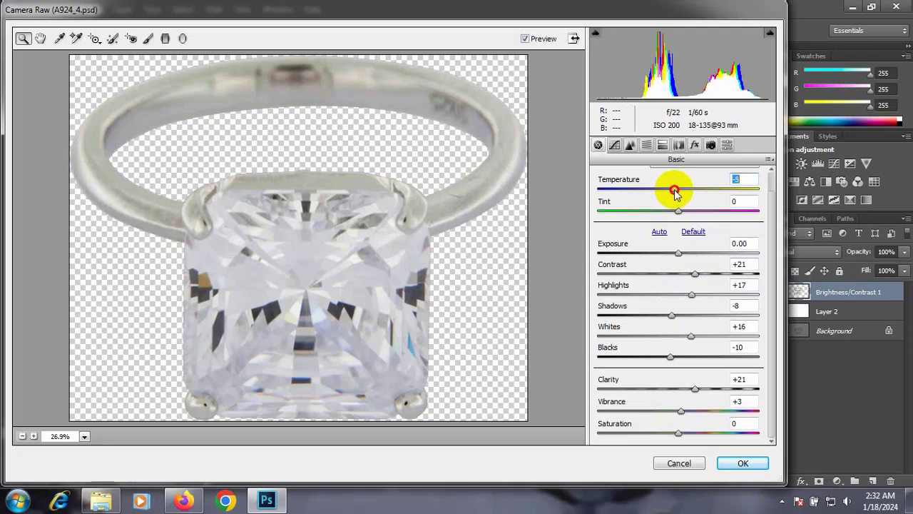
drag(682, 254, 683, 254)
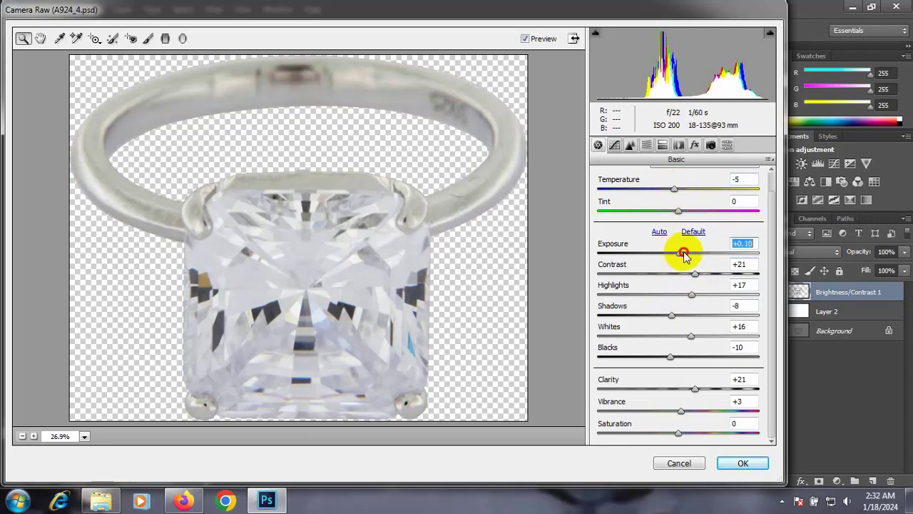
click(743, 465)
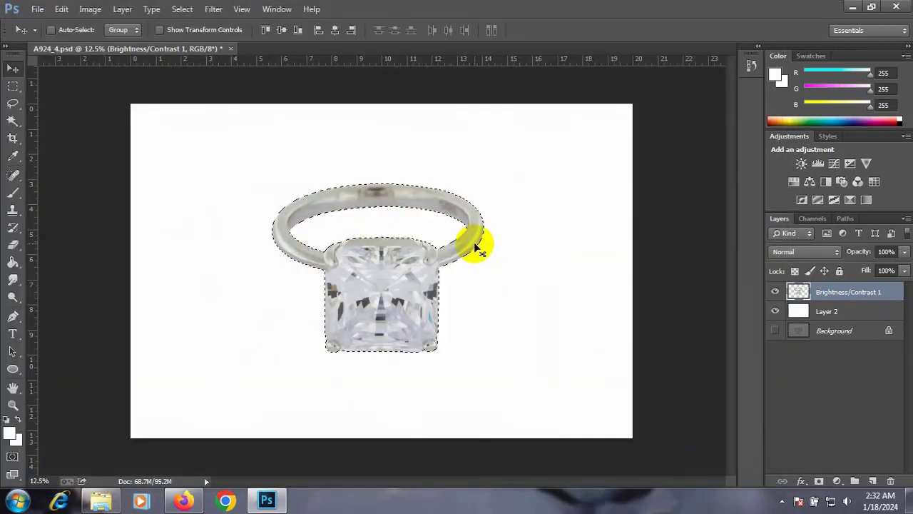
- Zoom to 50% and smooth the band and gem with Mixer Brush strokes (Wet 36%, Mix 41%)
key(ctrl+plus)
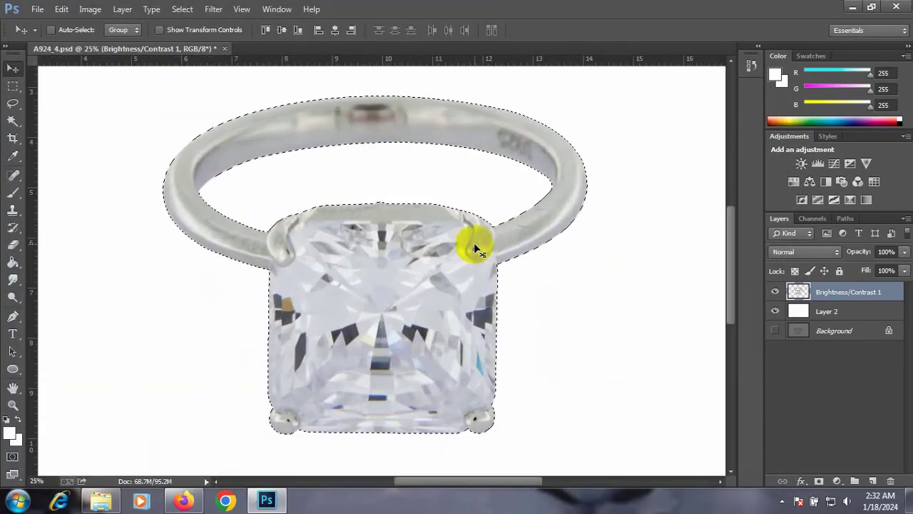
click(13, 191)
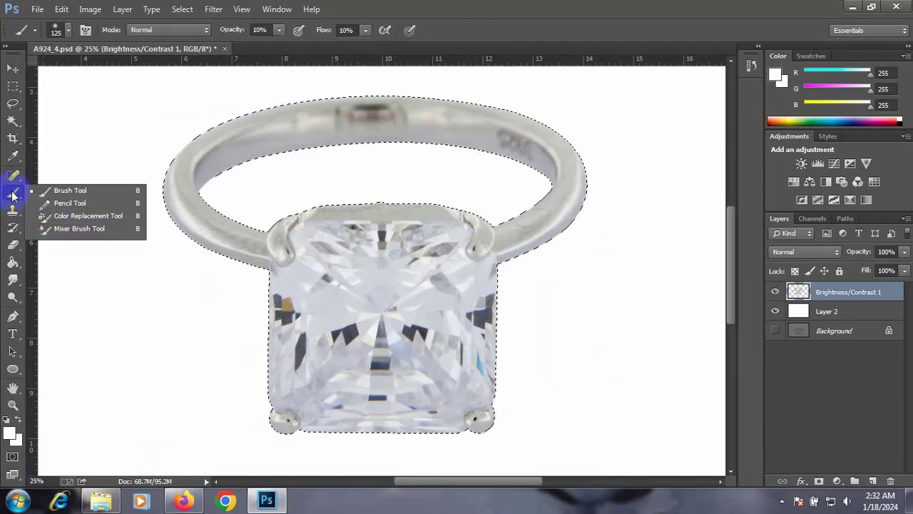
click(62, 229)
key(ctrl+plus)
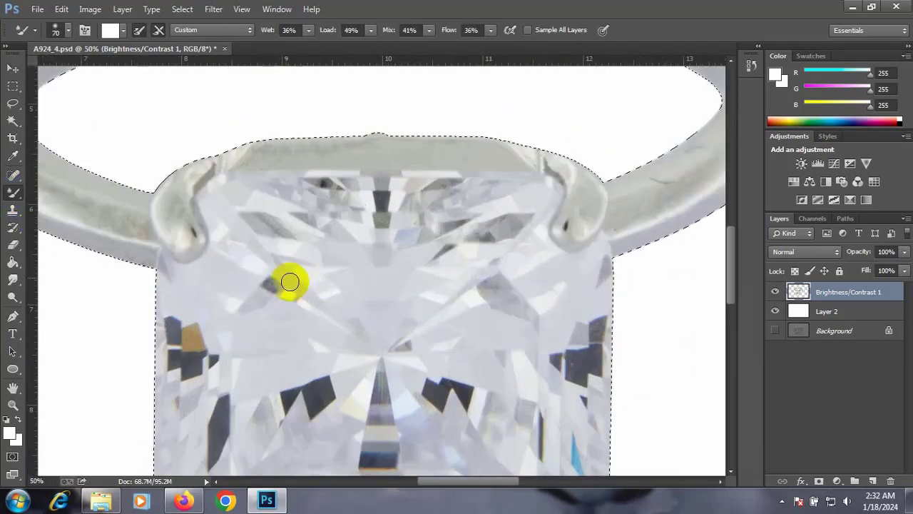
mouse_move(126, 210)
mouse_down()
mouse_move(292, 277)
mouse_move(196, 257)
mouse_move(251, 278)
mouse_move(179, 232)
mouse_move(169, 209)
mouse_move(286, 255)
mouse_move(179, 190)
mouse_move(190, 273)
mouse_move(163, 238)
mouse_move(226, 170)
mouse_up()
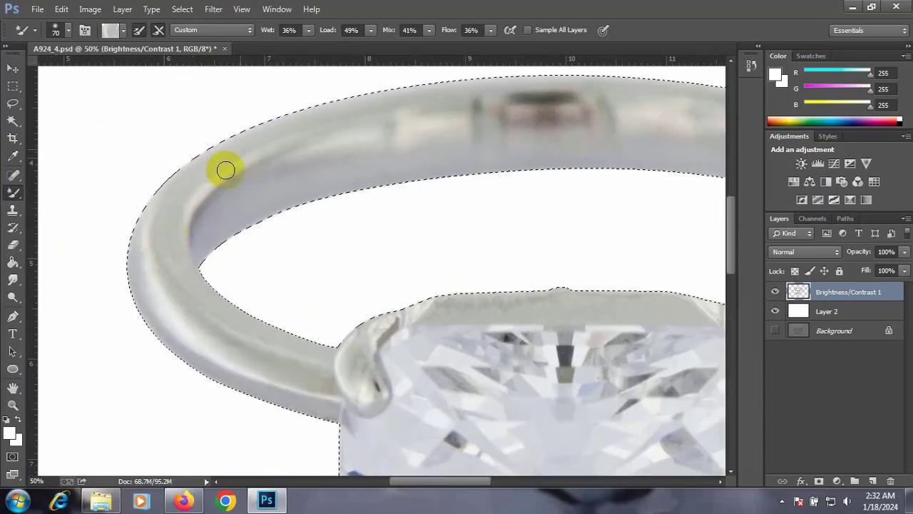
click(214, 10)
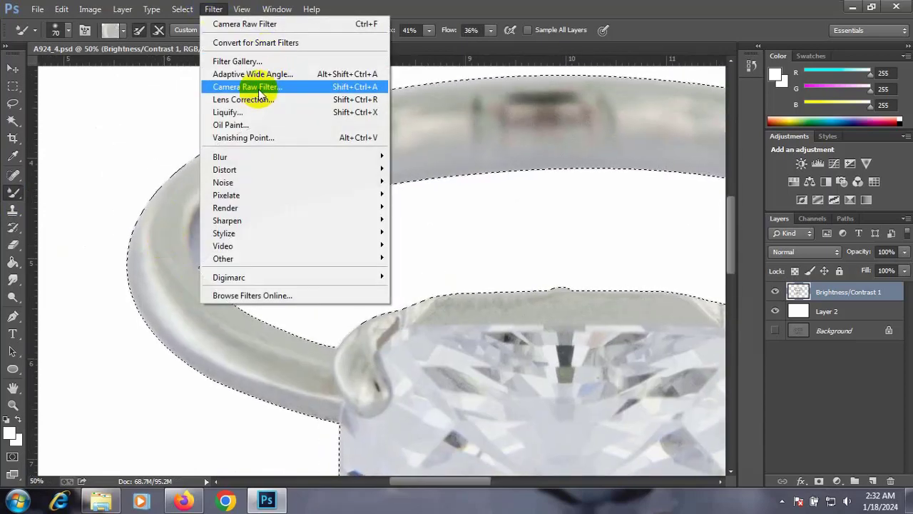
mouse_move(227, 221)
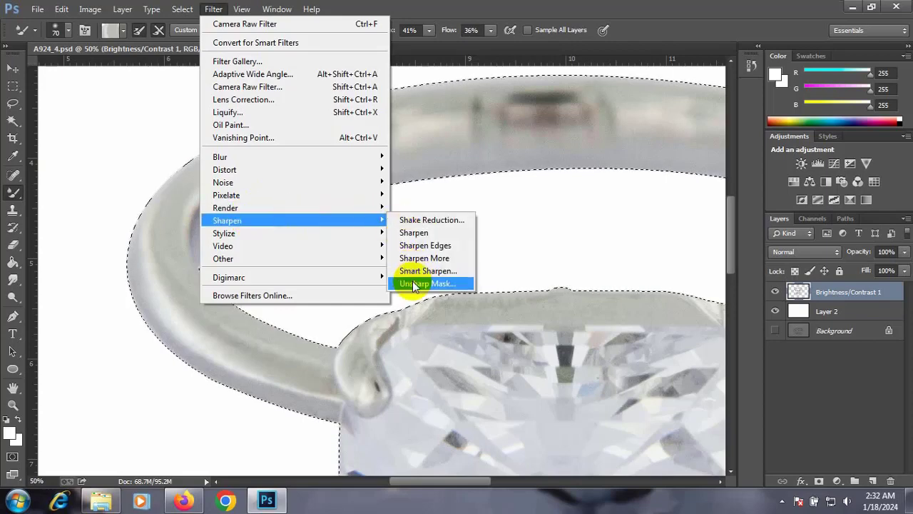
- Preview an Unsharp Mask on the ring with the preview zoomed out, then cancel it
click(414, 284)
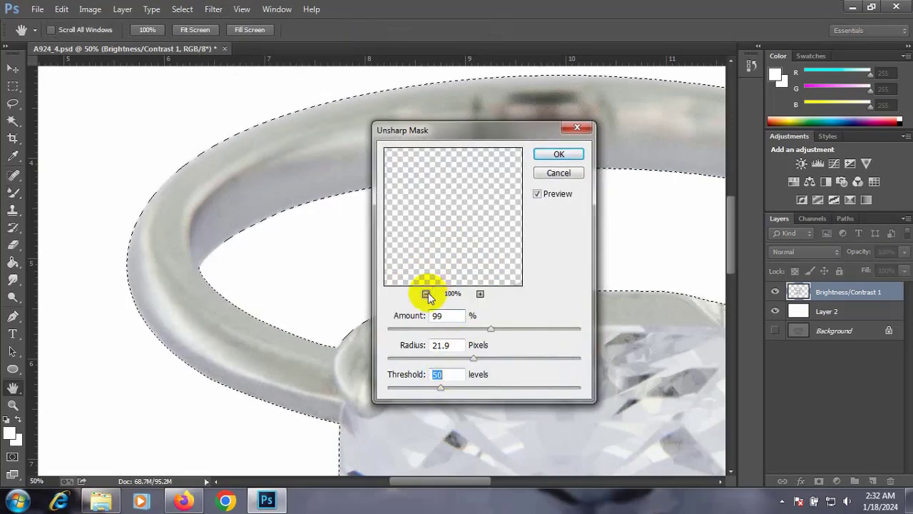
drag(445, 188, 432, 271)
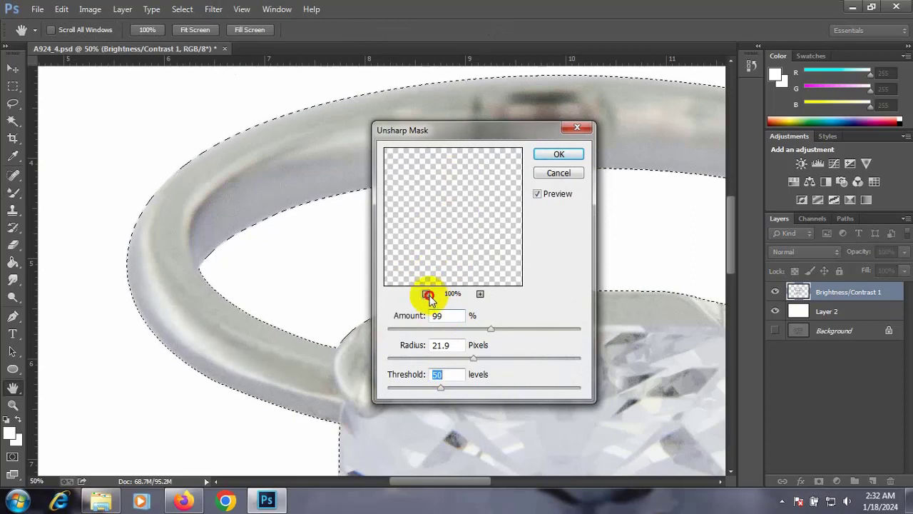
click(426, 293)
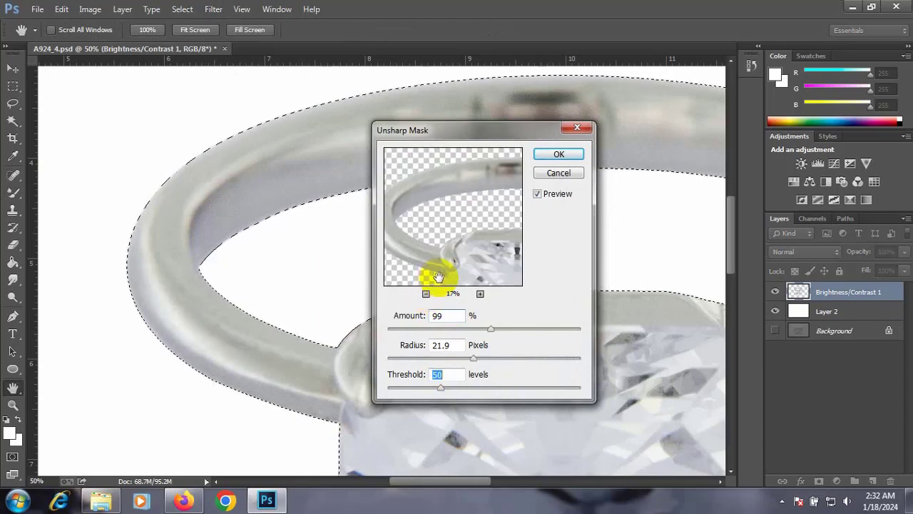
click(587, 130)
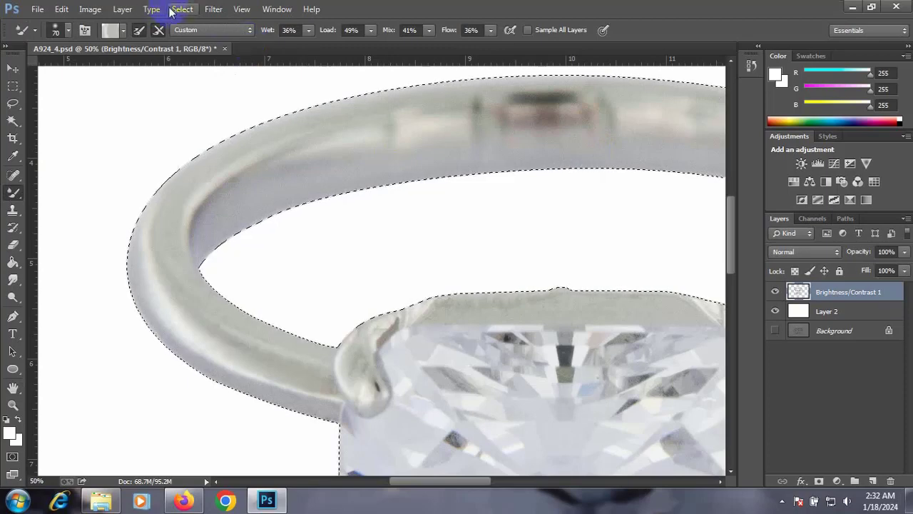
- Apply an Unsharp Mask with Amount 99%, Radius 21.9 px and Threshold 37
click(214, 10)
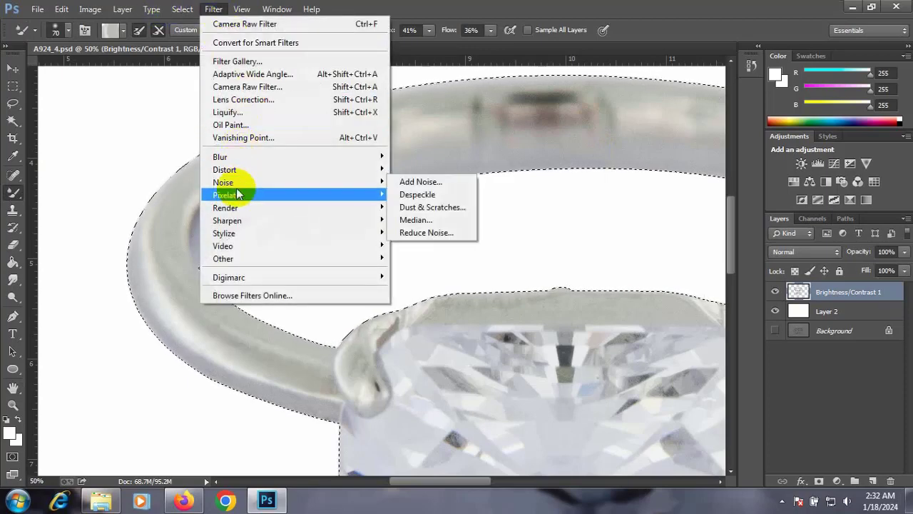
mouse_move(227, 221)
click(420, 285)
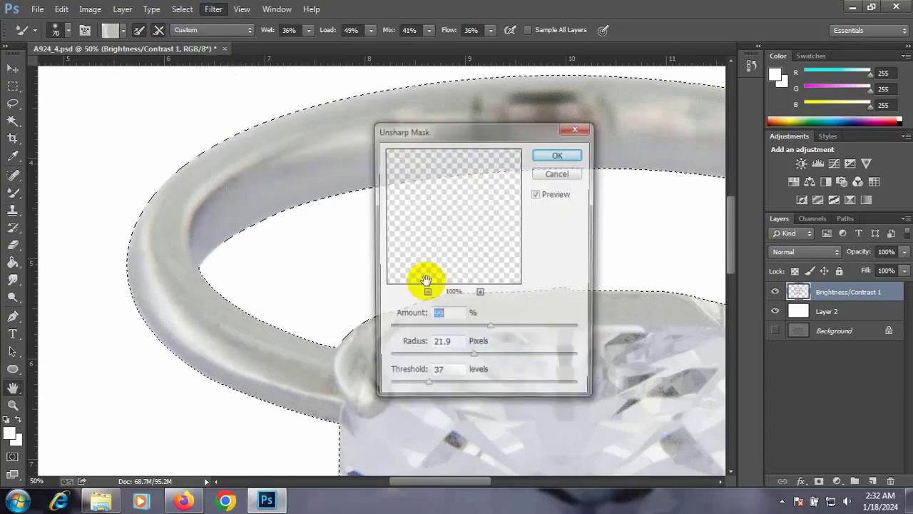
click(439, 375)
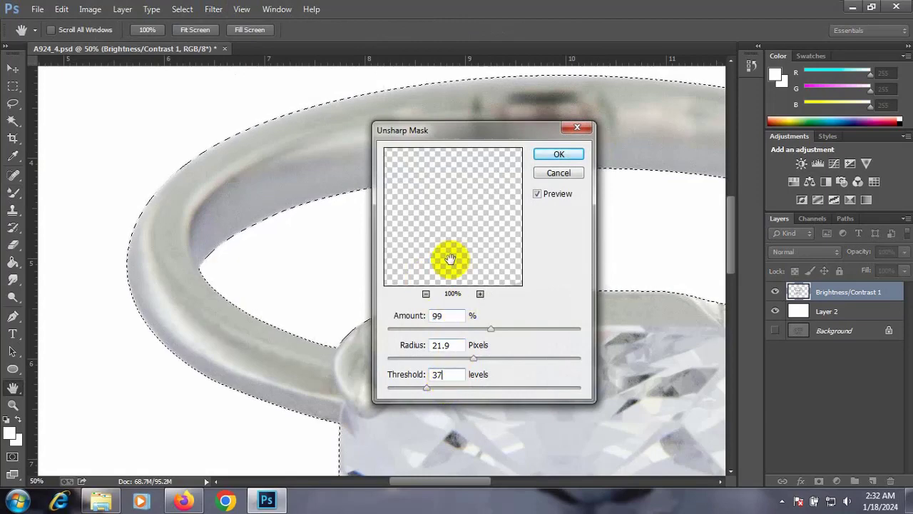
click(437, 345)
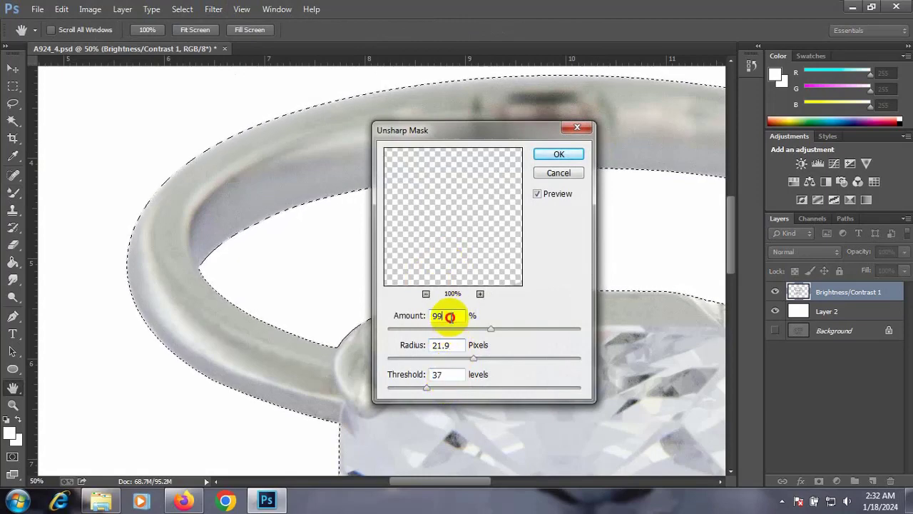
click(426, 293)
click(426, 293)
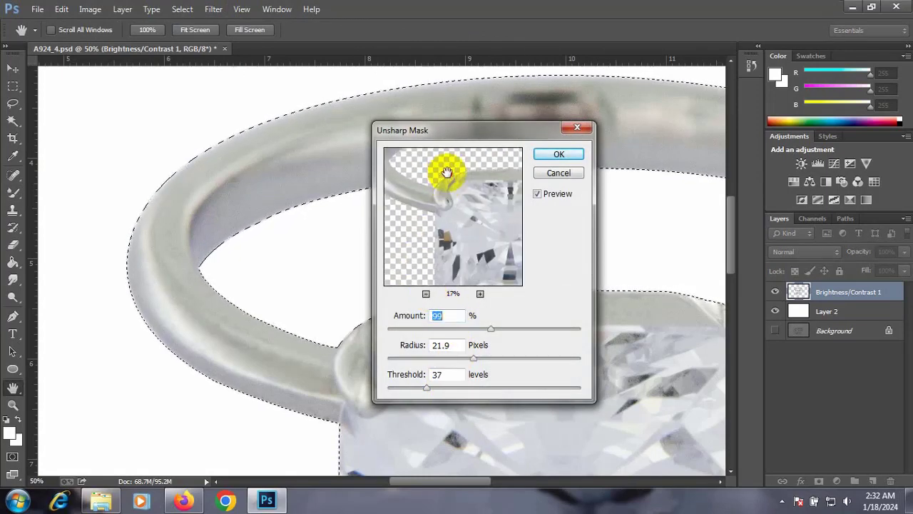
click(555, 154)
- Choose the Mixer Brush and smooth the metal along the lower ring band
key(b)
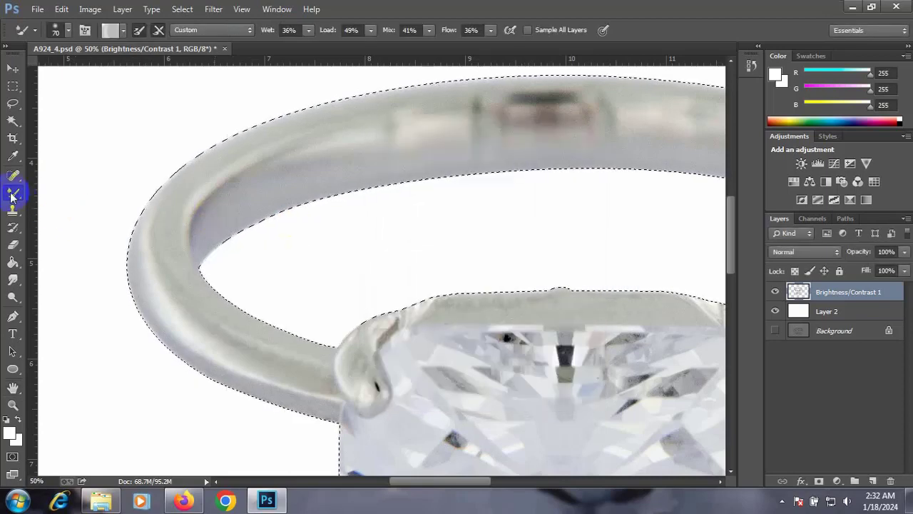
right_click(12, 196)
click(66, 231)
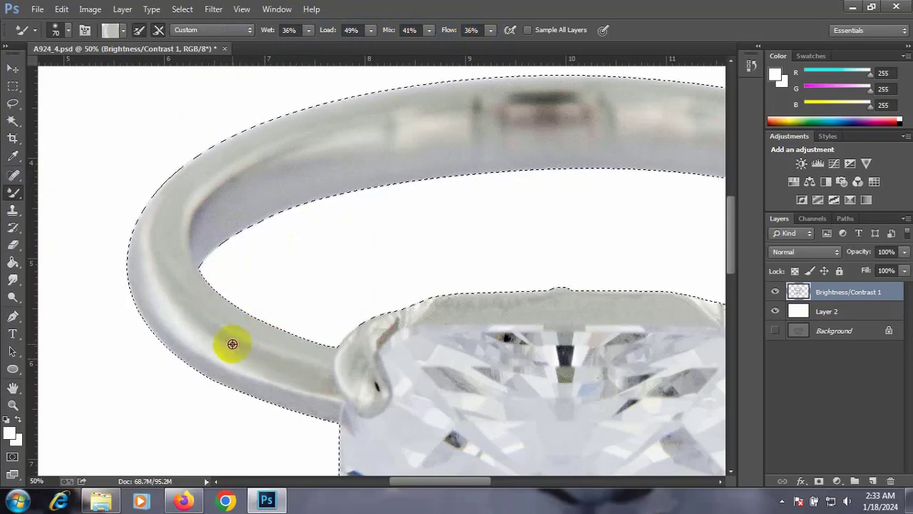
mouse_move(232, 344)
mouse_down()
mouse_move(237, 361)
mouse_move(254, 363)
mouse_move(289, 406)
mouse_up()
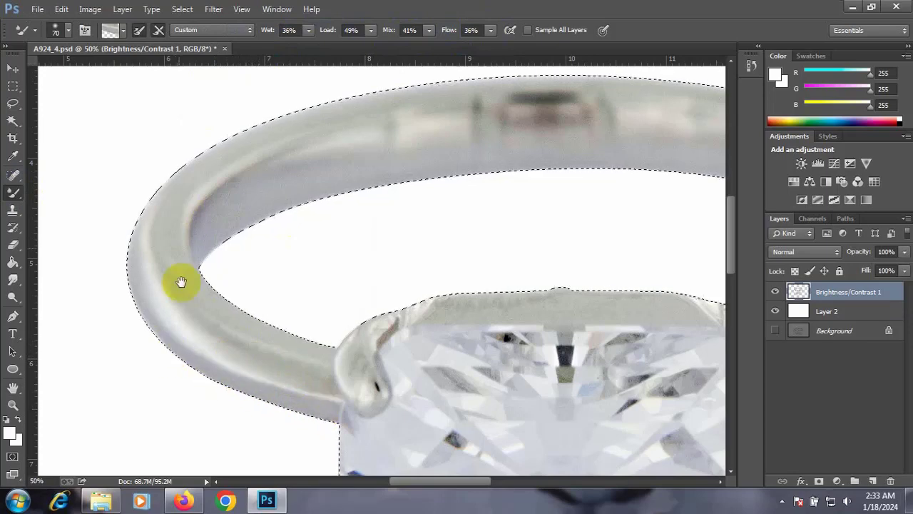
mouse_move(175, 231)
mouse_down()
mouse_move(183, 314)
mouse_move(230, 236)
mouse_move(349, 190)
mouse_move(461, 177)
mouse_move(352, 188)
mouse_up()
- Blend away the dark scratch and smooth the band's right side and left curve
key(ctrl+d)
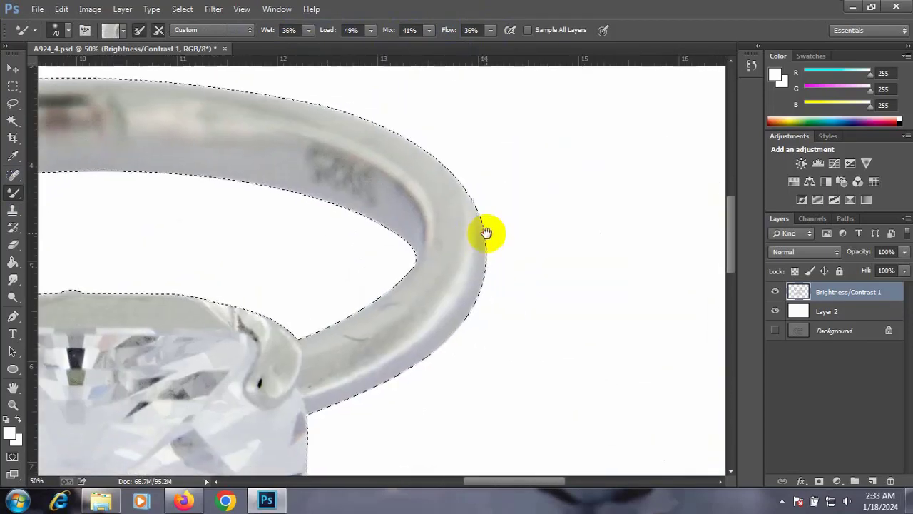
mouse_move(437, 199)
mouse_down()
mouse_move(350, 111)
mouse_move(328, 126)
mouse_move(410, 185)
mouse_move(459, 322)
mouse_move(361, 389)
mouse_move(404, 375)
mouse_move(472, 306)
mouse_move(405, 324)
mouse_move(298, 379)
mouse_up()
mouse_move(340, 338)
mouse_down()
mouse_move(354, 335)
mouse_move(439, 183)
mouse_move(560, 202)
mouse_up()
drag(179, 214, 461, 218)
click(404, 285)
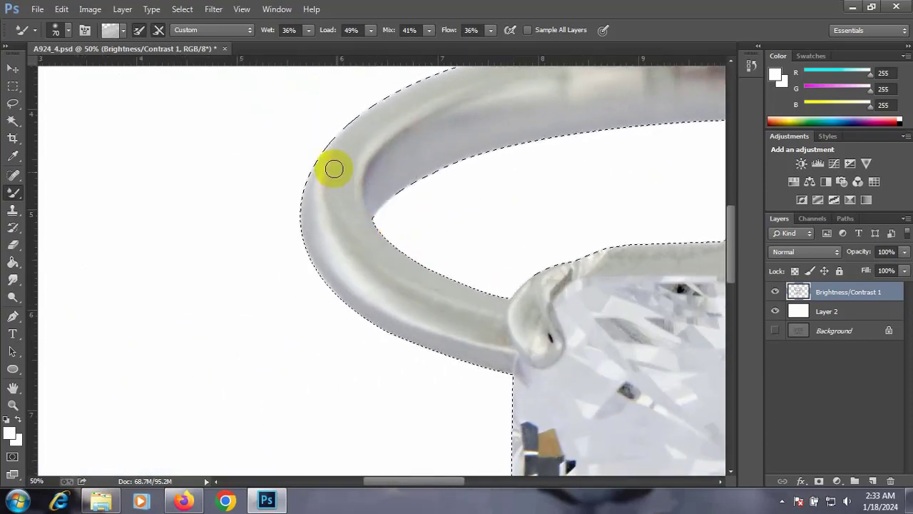
drag(334, 169, 251, 254)
- Deselect the ring and review the smoothed band with the Pen tool ready
key(ctrl+d)
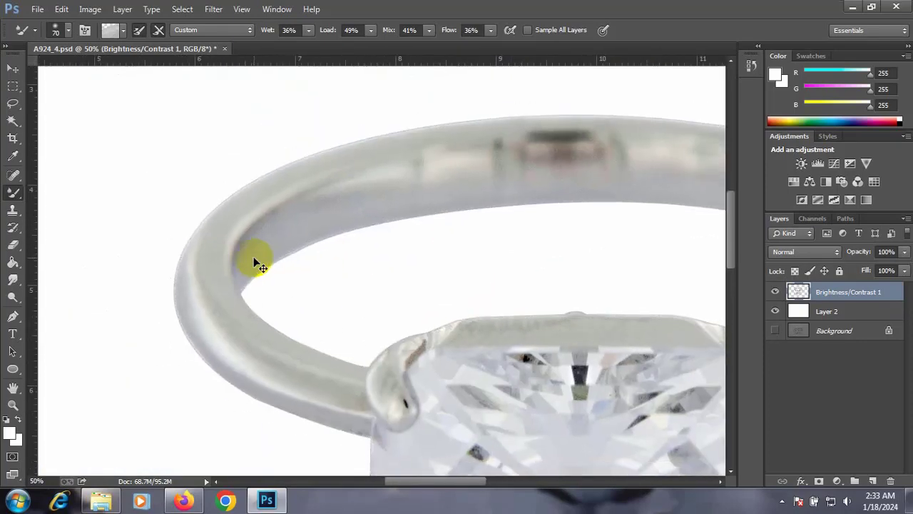
scroll(253, 259, down, 1)
scroll(250, 257, down, 2)
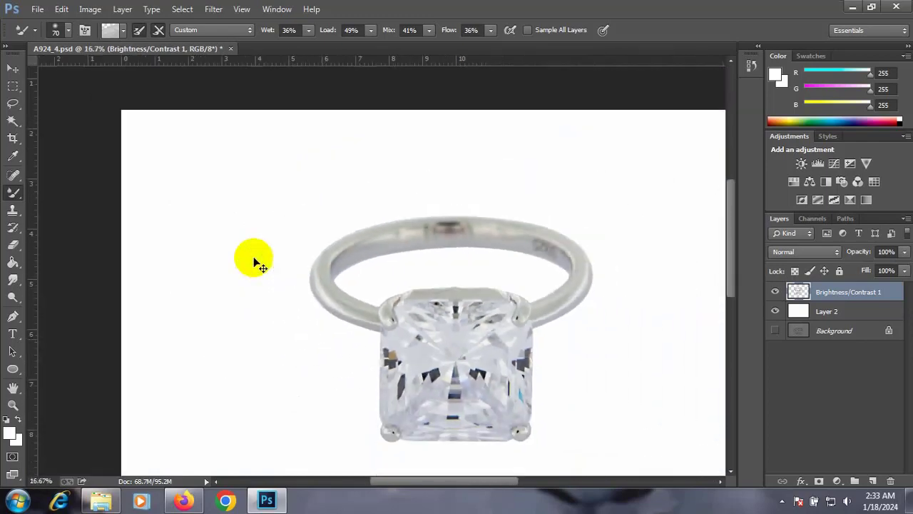
click(13, 314)
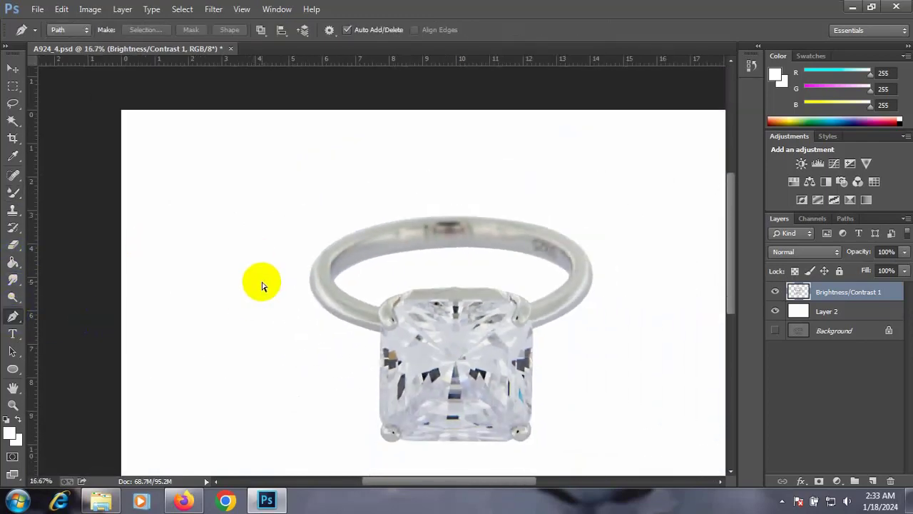
scroll(261, 286, up, 1)
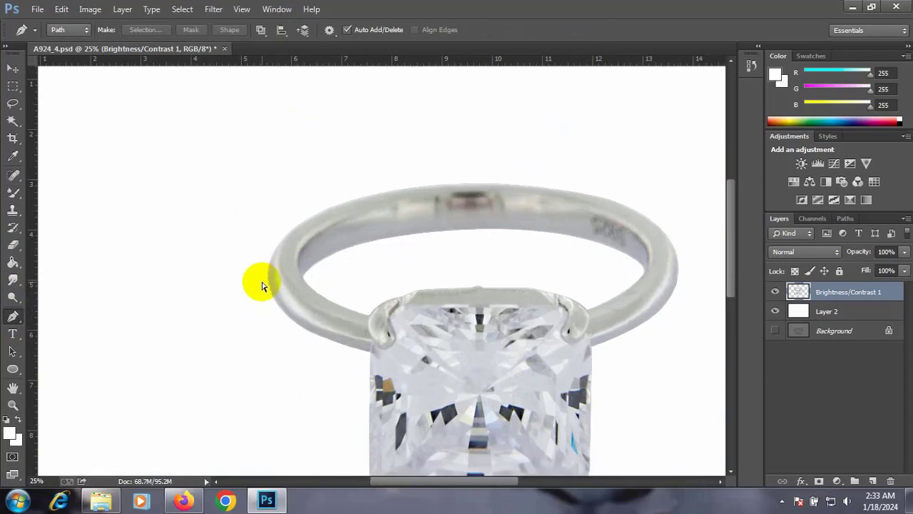
scroll(262, 285, down, 2)
- Add Brightness 4, Contrast 23 to the ring and merge it into one Brightness/Contrast 2 layer
ctrl+click(799, 291)
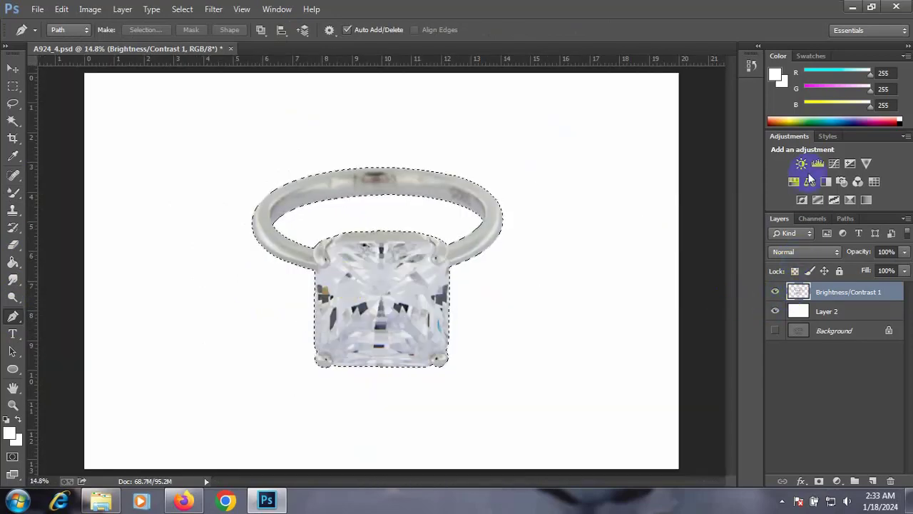
click(802, 164)
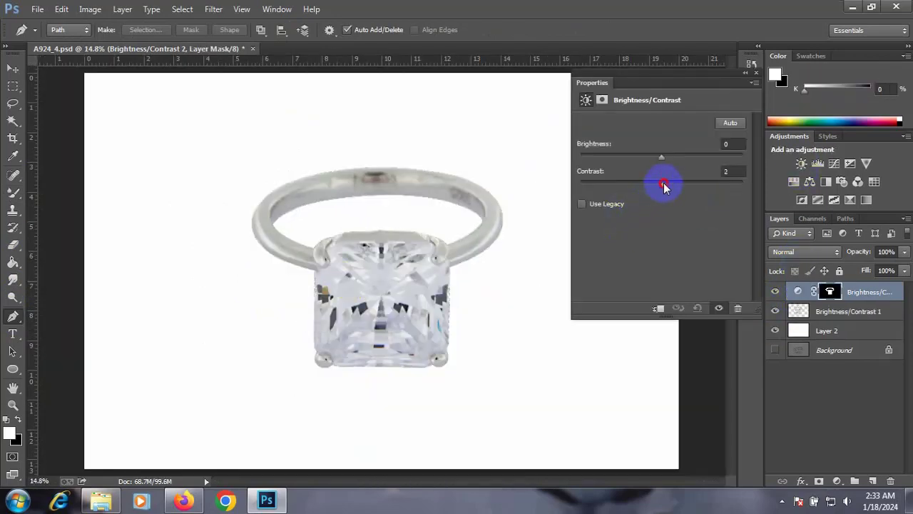
drag(663, 186, 677, 186)
drag(660, 154, 664, 154)
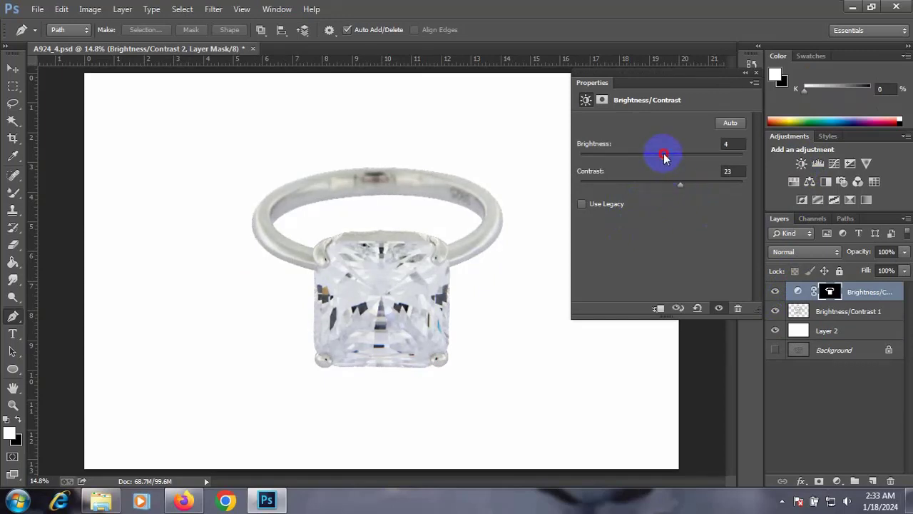
click(757, 74)
shift+click(832, 309)
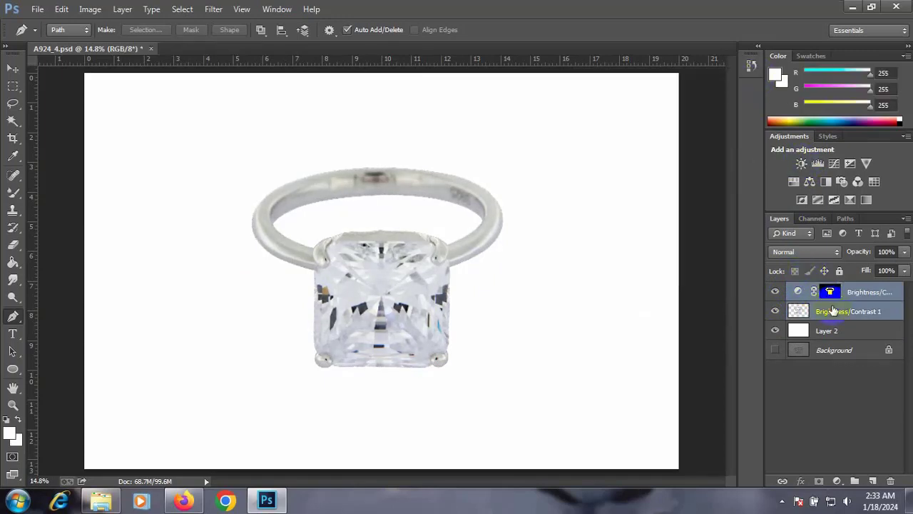
key(ctrl+e)
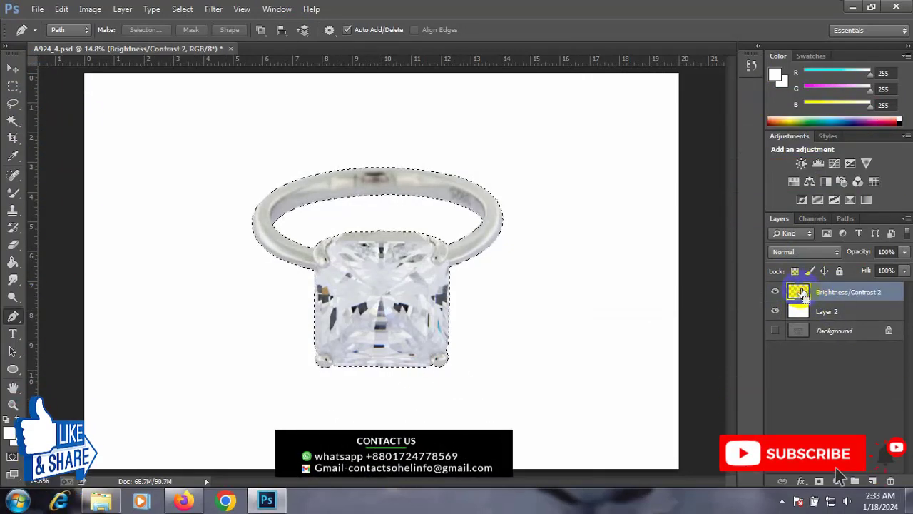
- Trace a closed Pen path around the inner surface of the back band
drag(13, 316, 50, 318)
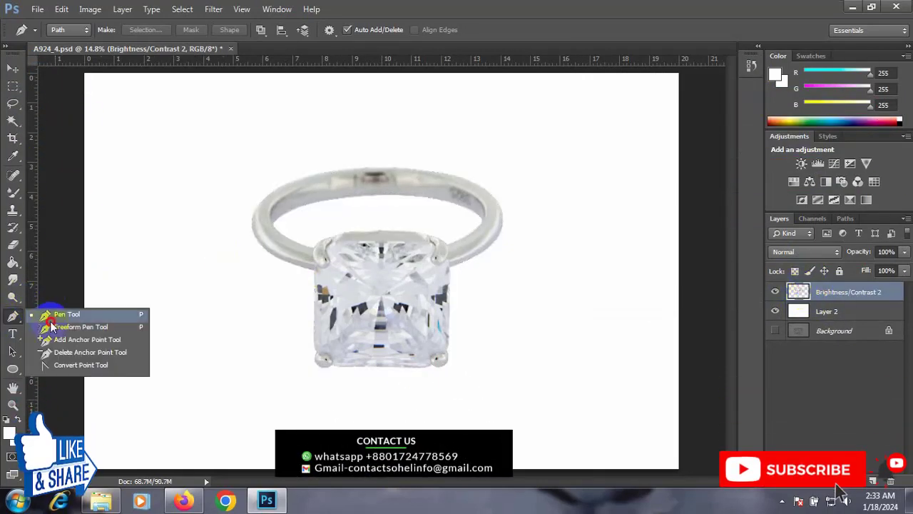
key(ctrl+plus)
key(ctrl+plus)
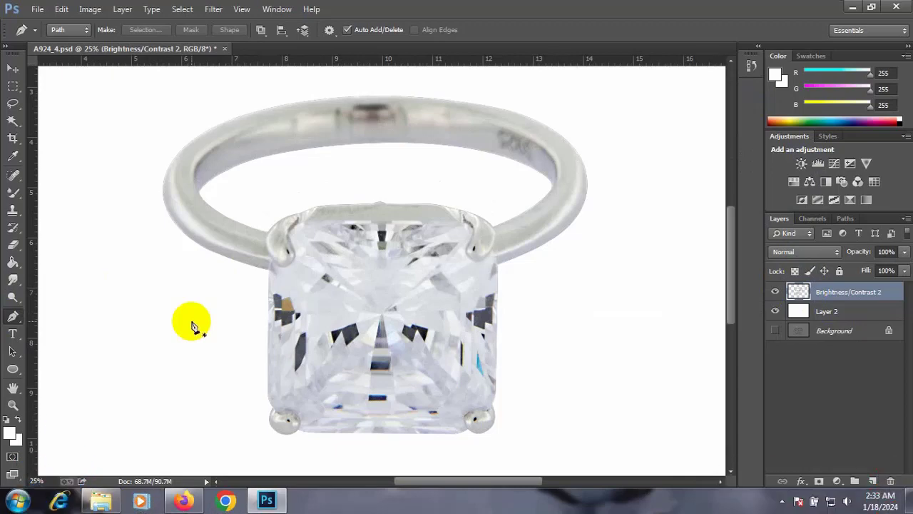
click(199, 191)
drag(258, 125, 328, 102)
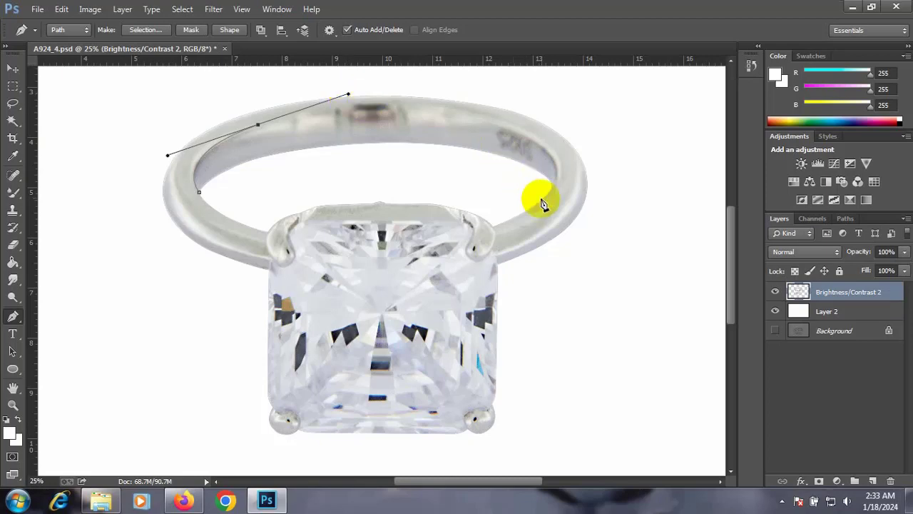
drag(551, 189, 521, 262)
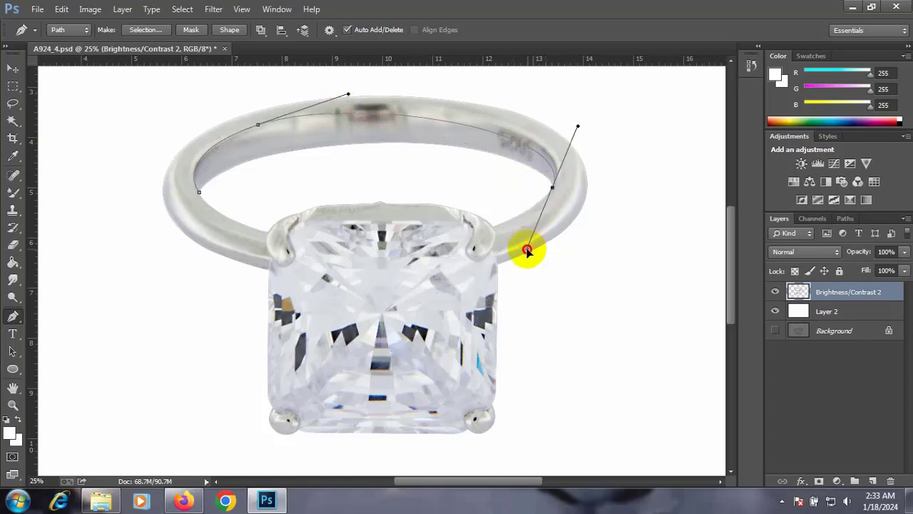
alt+click(552, 188)
click(511, 177)
click(341, 145)
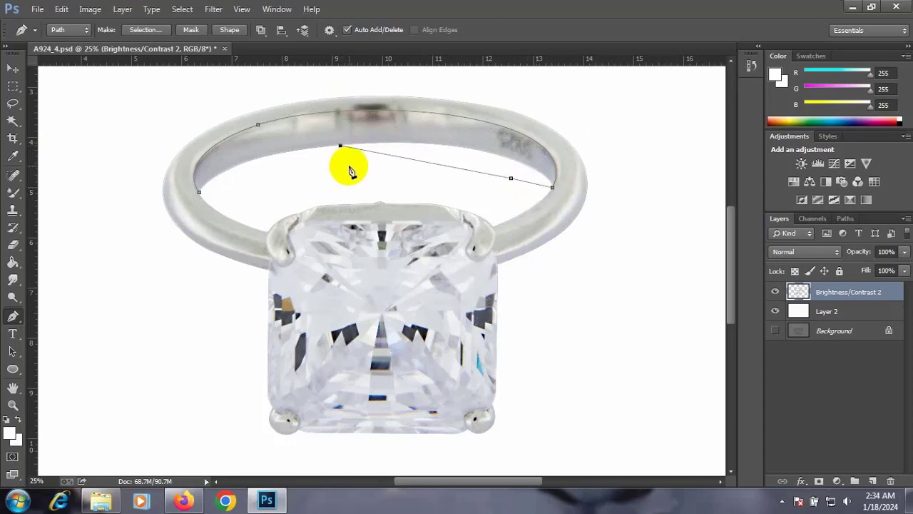
click(244, 189)
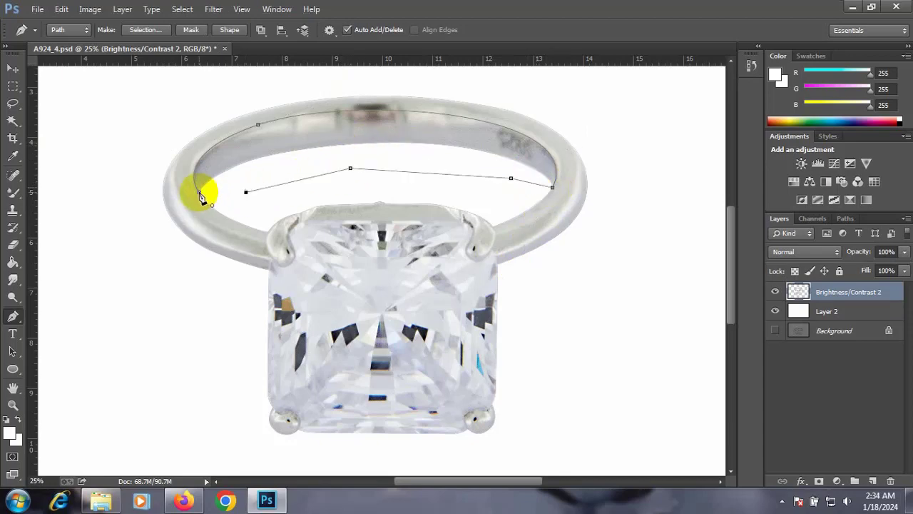
drag(199, 192, 168, 155)
- Turn the path into a 1-pixel feathered selection and copy it to a new Layer 3
right_click(240, 150)
click(269, 211)
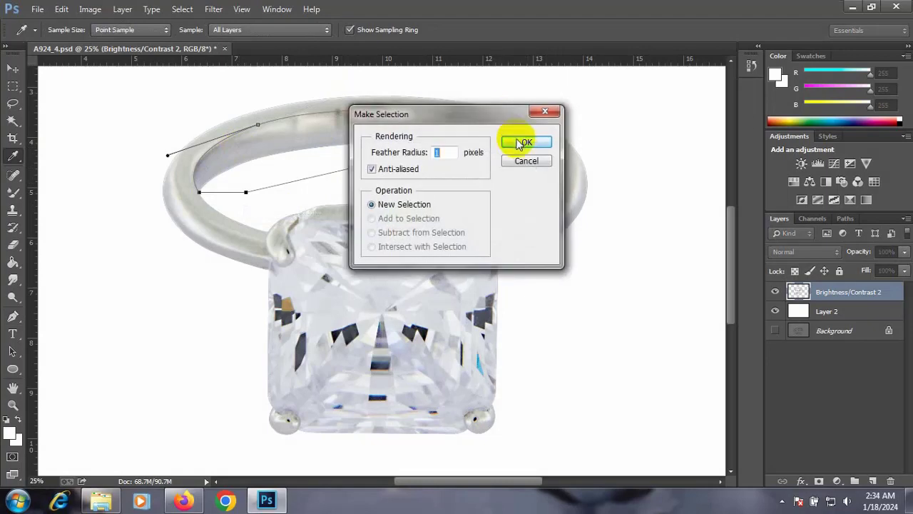
click(510, 141)
key(ctrl+j)
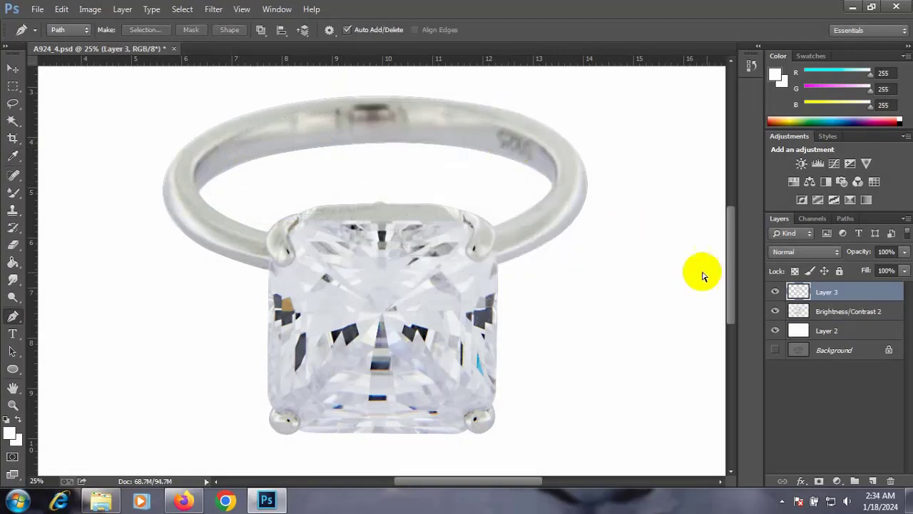
- Set up a 500 px paint brush with adjusted opacity and flow
click(13, 193)
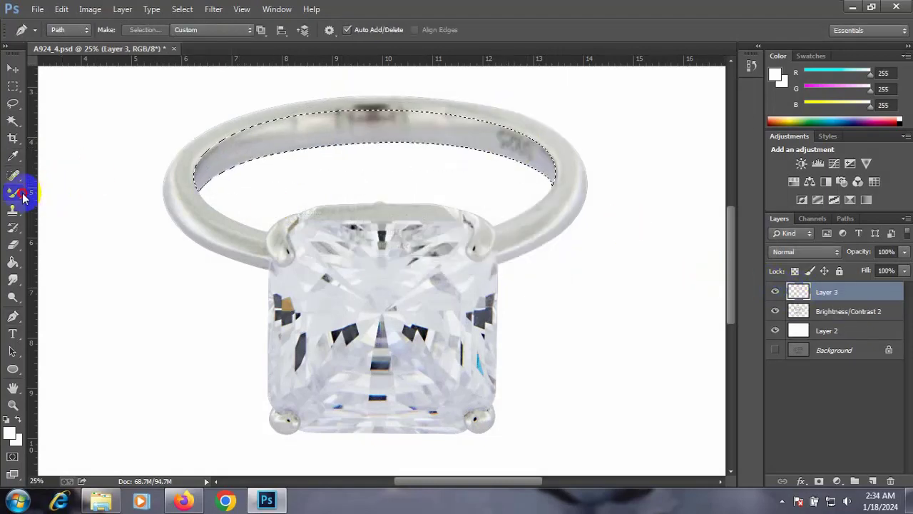
click(50, 186)
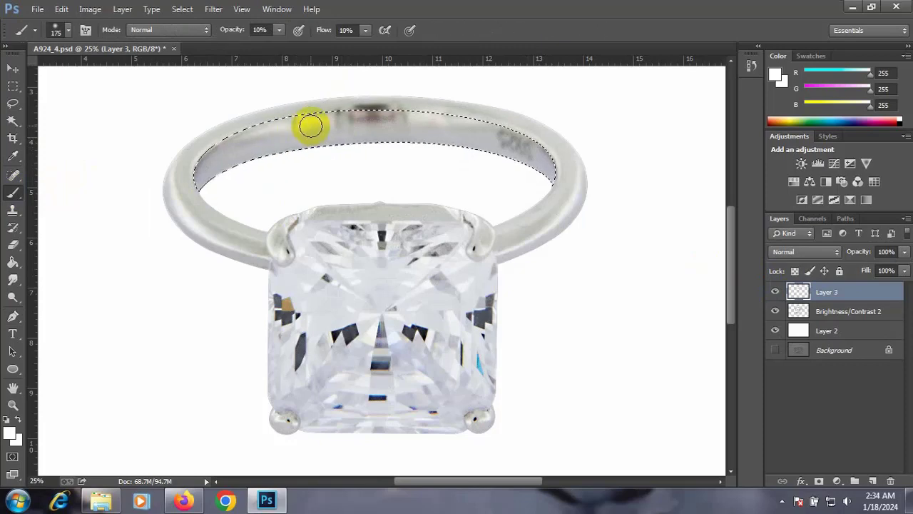
key(bracketright)
key(bracketright)
key(bracketright)
drag(279, 30, 289, 48)
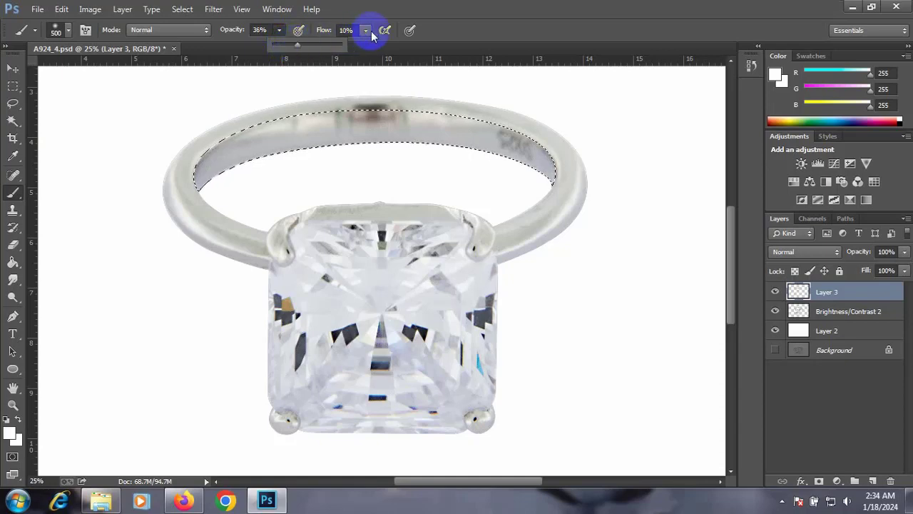
drag(371, 31, 385, 48)
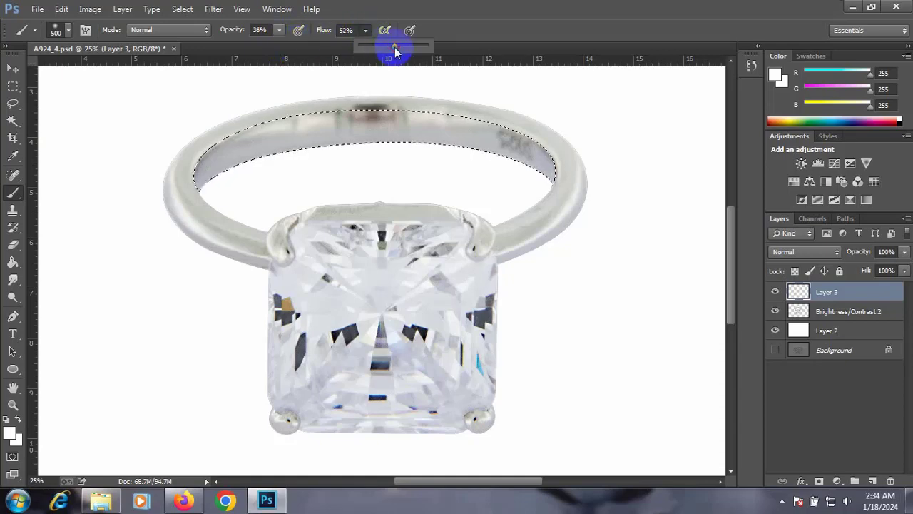
drag(279, 30, 285, 46)
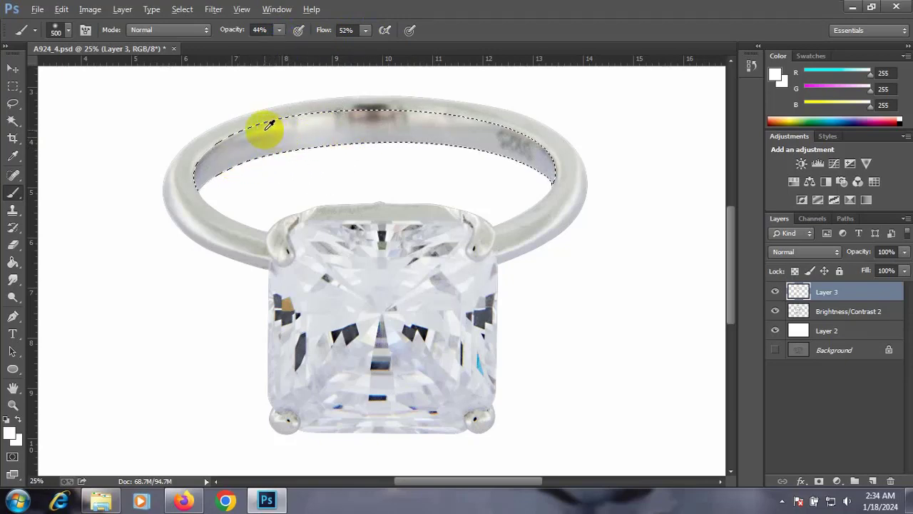
- Sample the ring's grey and paint it across the inner band
alt+click(268, 126)
drag(232, 150, 563, 163)
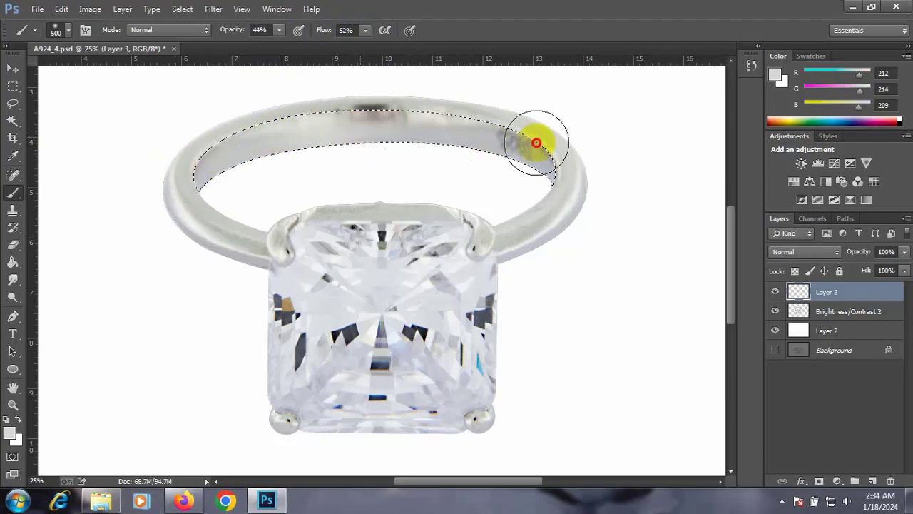
drag(140, 179, 241, 167)
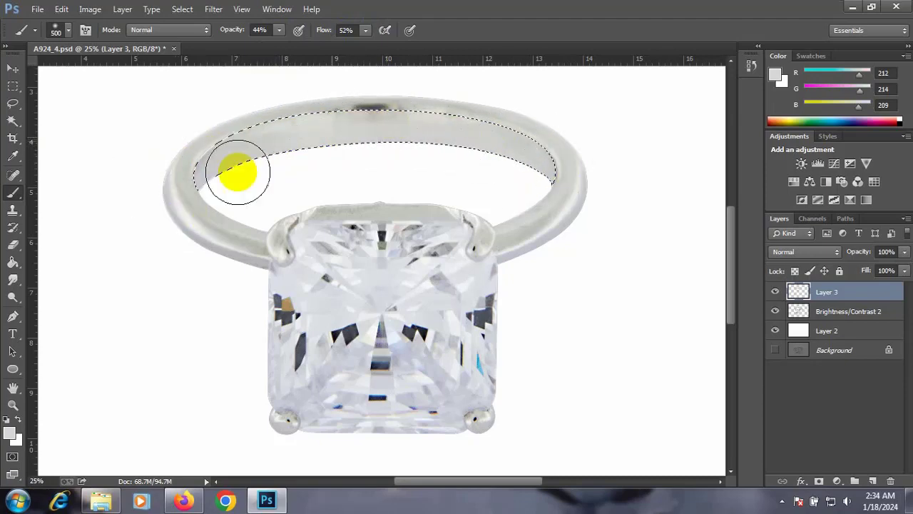
drag(316, 154, 398, 138)
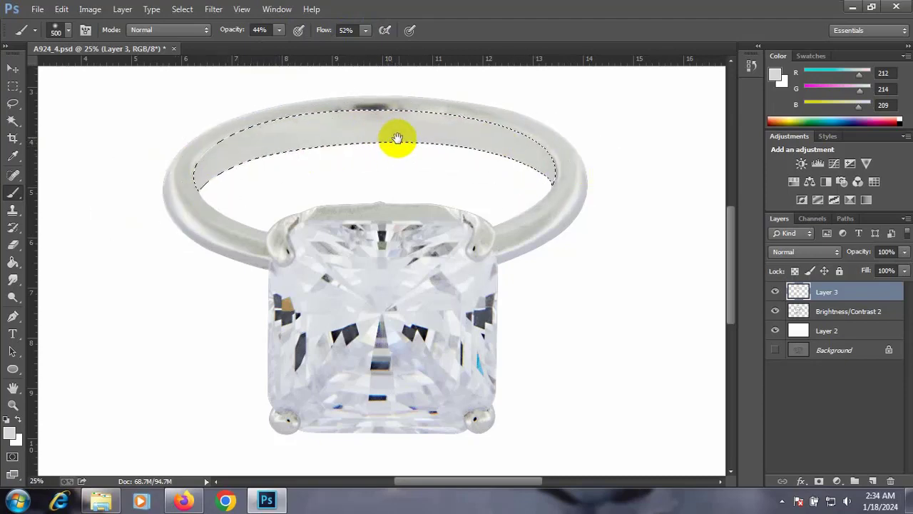
key(ctrl+minus)
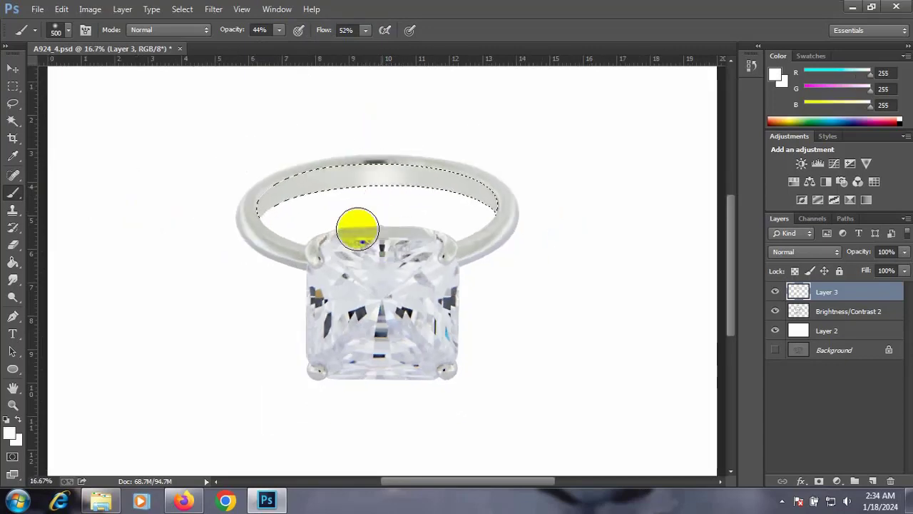
- Lighten the inner band with soft white paint at 44% opacity, then deselect
drag(292, 190, 556, 211)
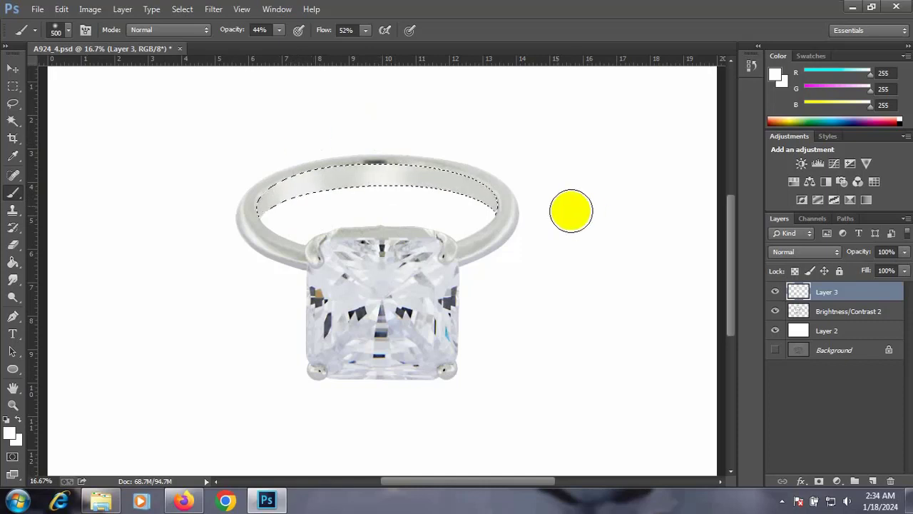
click(473, 170)
drag(473, 170, 532, 140)
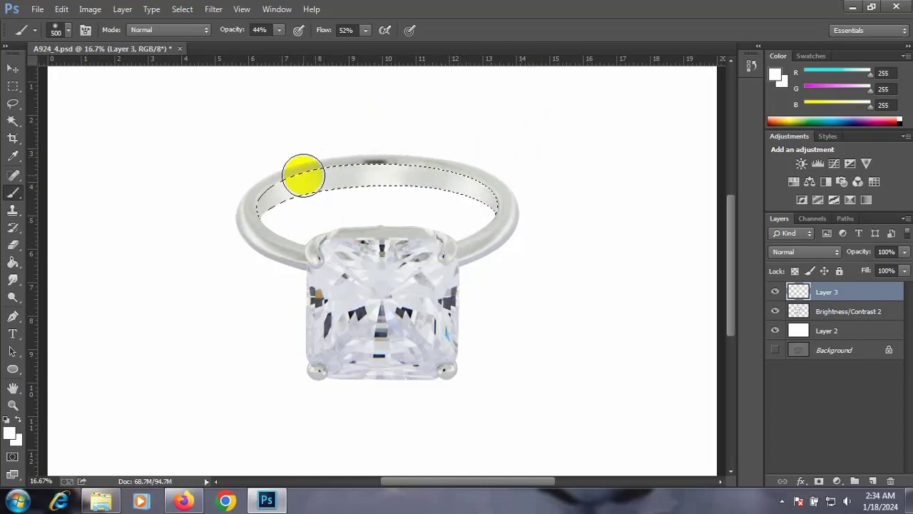
key(ctrl+d)
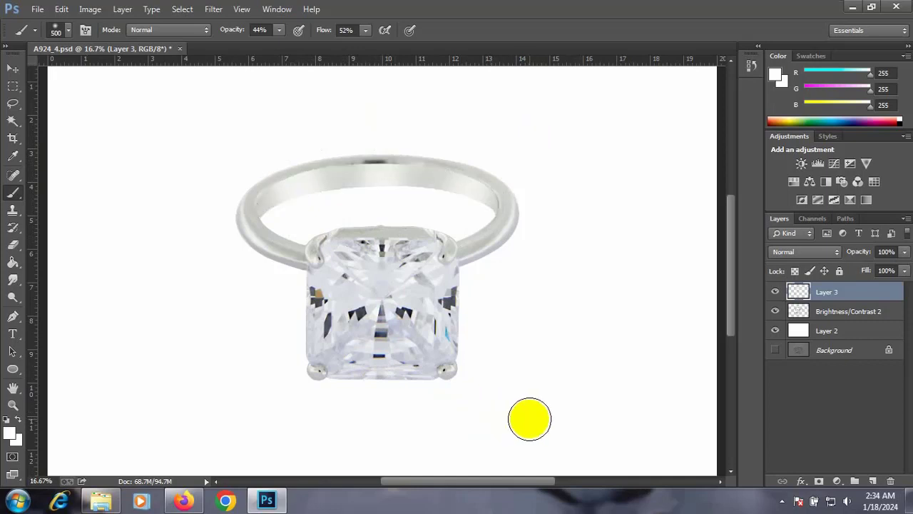
key(ctrl+minus)
key(ctrl+minus)
key(ctrl+plus)
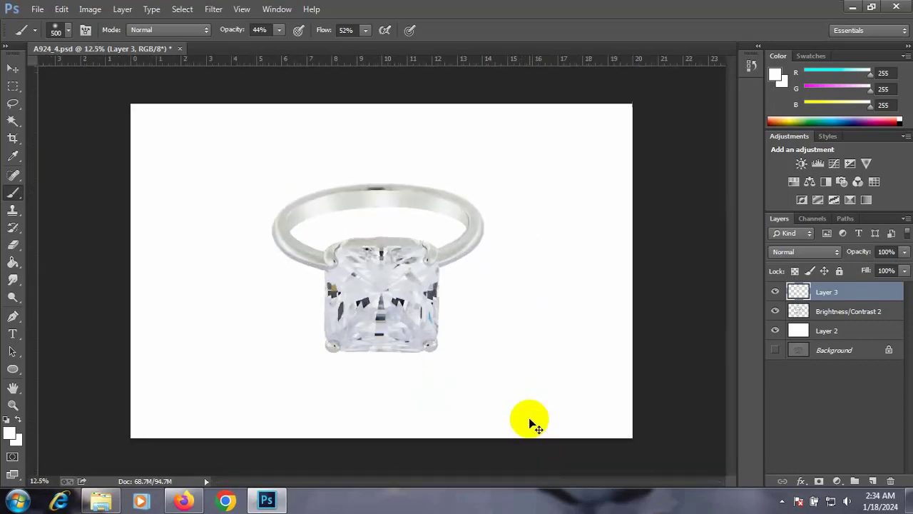
key(ctrl+plus)
- Even out the bright streak along the top of the back band with Mixer Brush strokes
click(842, 311)
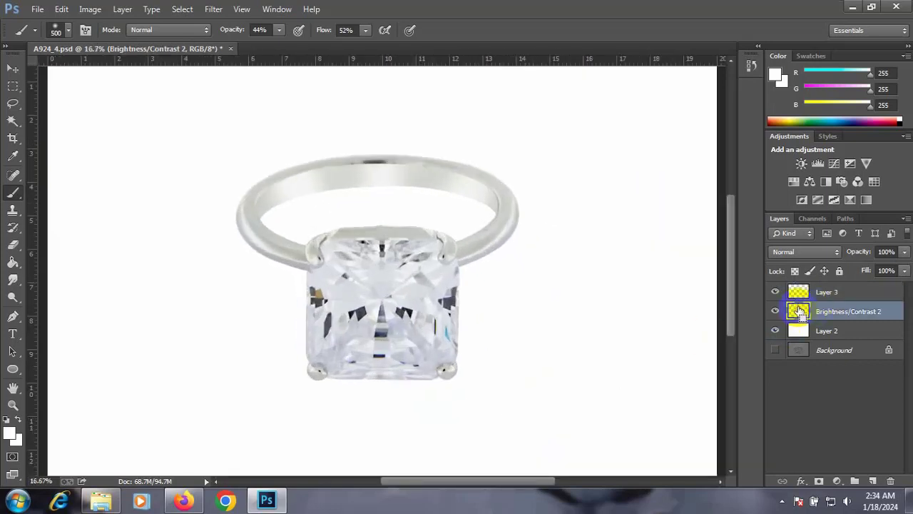
ctrl+click(799, 311)
click(13, 175)
click(13, 193)
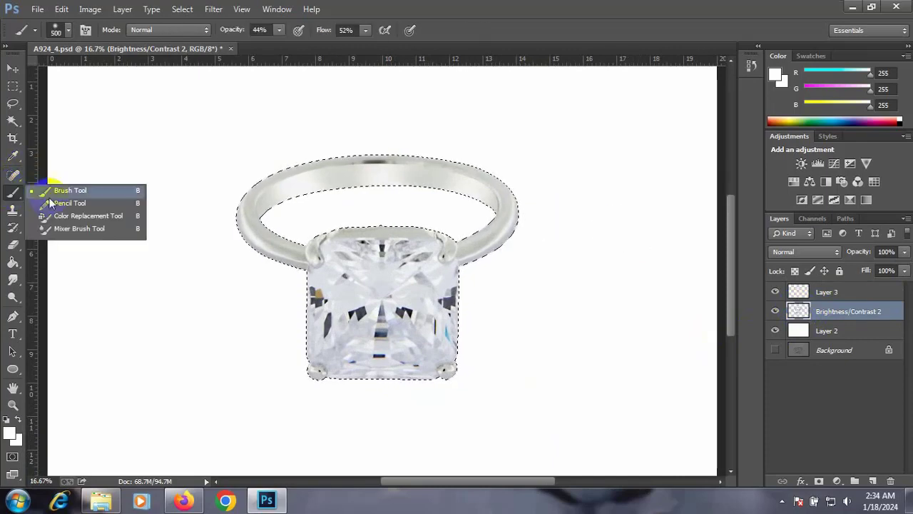
click(71, 181)
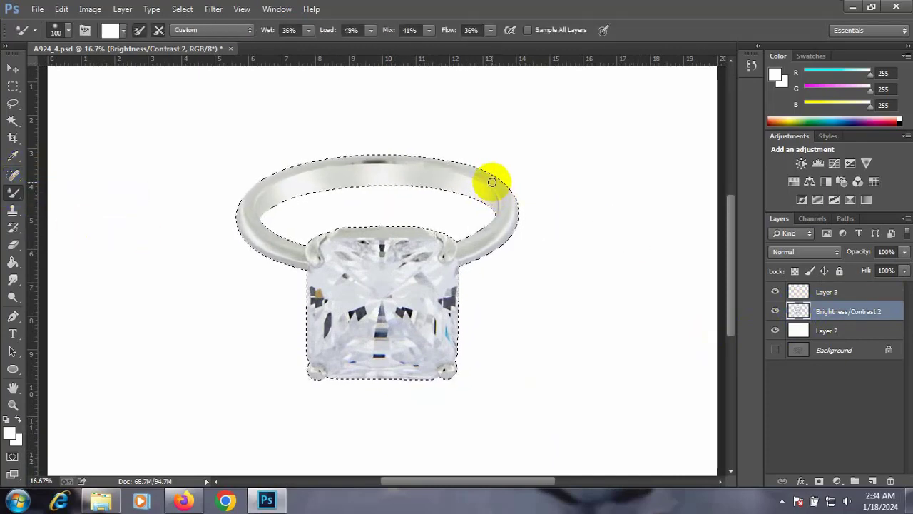
drag(495, 178, 331, 161)
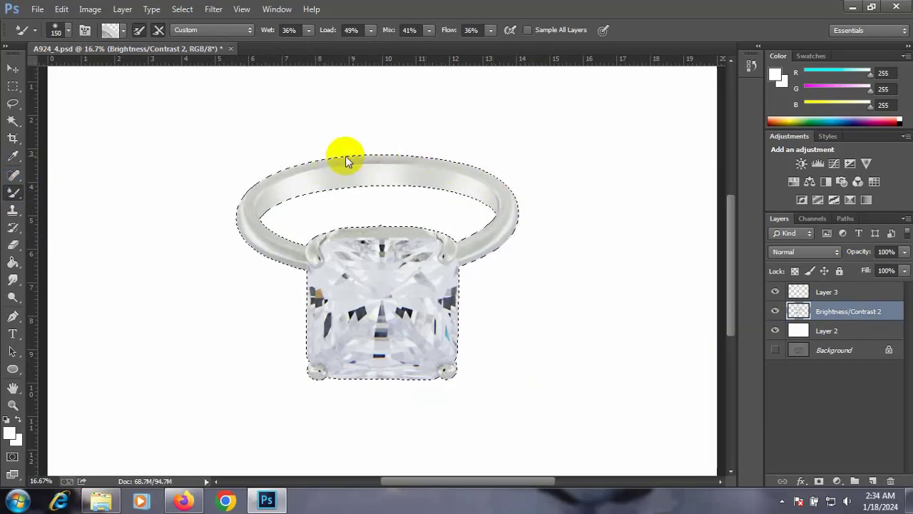
mouse_move(284, 175)
mouse_down()
mouse_move(507, 246)
mouse_move(498, 250)
mouse_up()
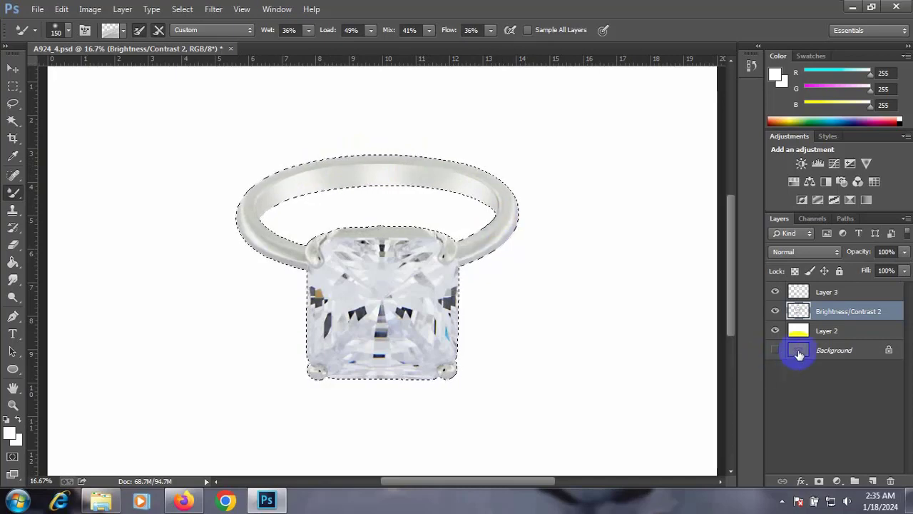
click(805, 317)
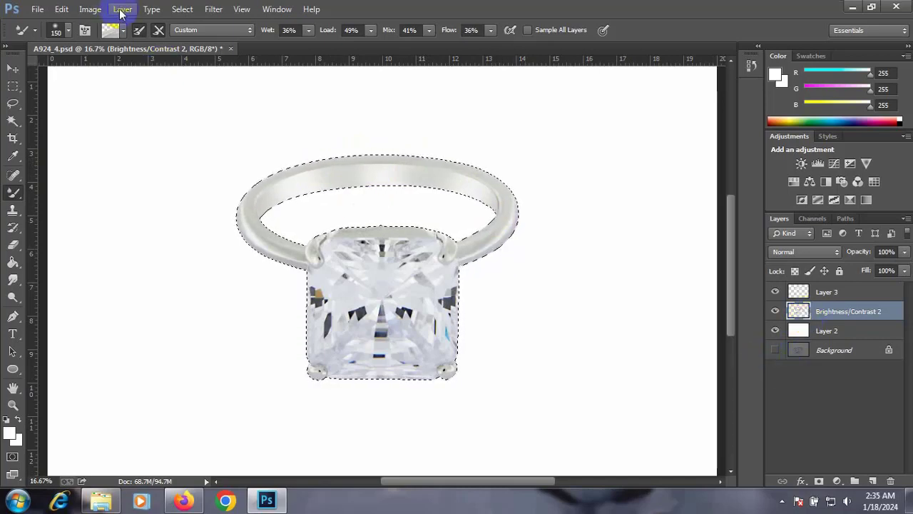
- Add a new layer in Color Dodge mode filled with neutral black
click(122, 8)
click(333, 28)
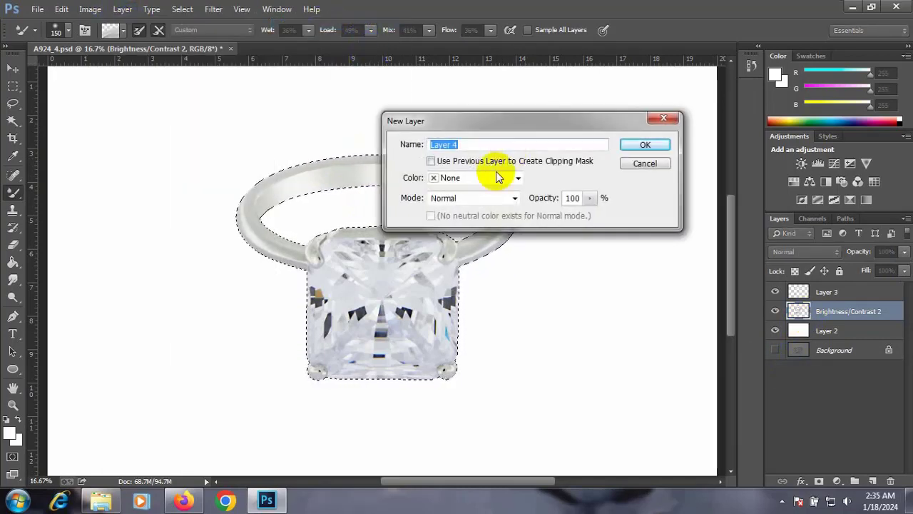
click(468, 179)
click(454, 198)
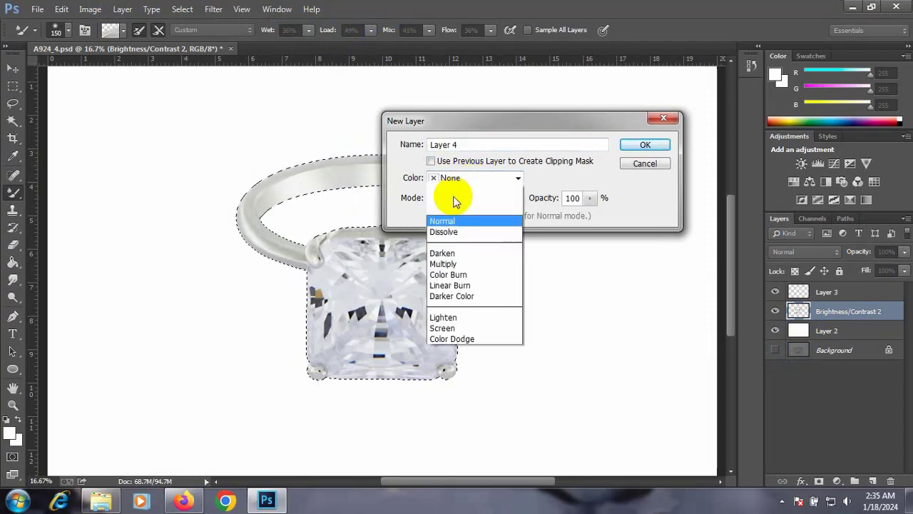
click(452, 124)
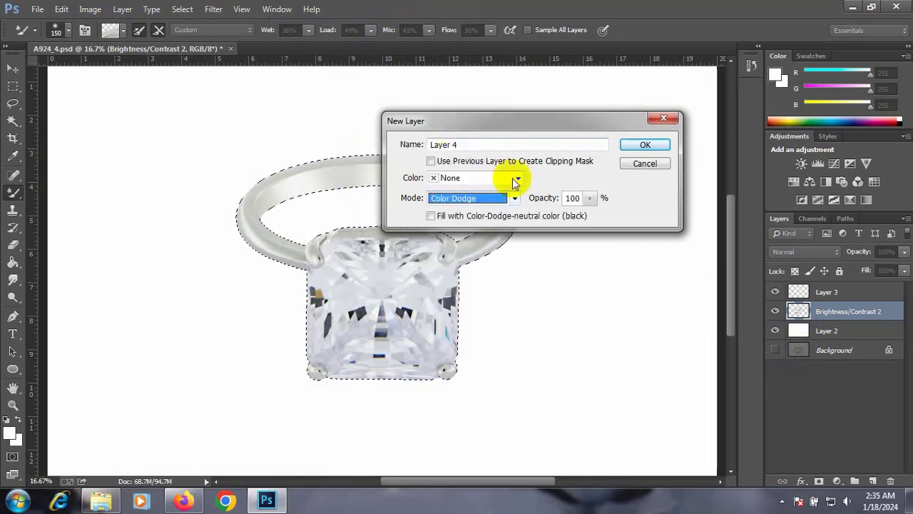
click(431, 216)
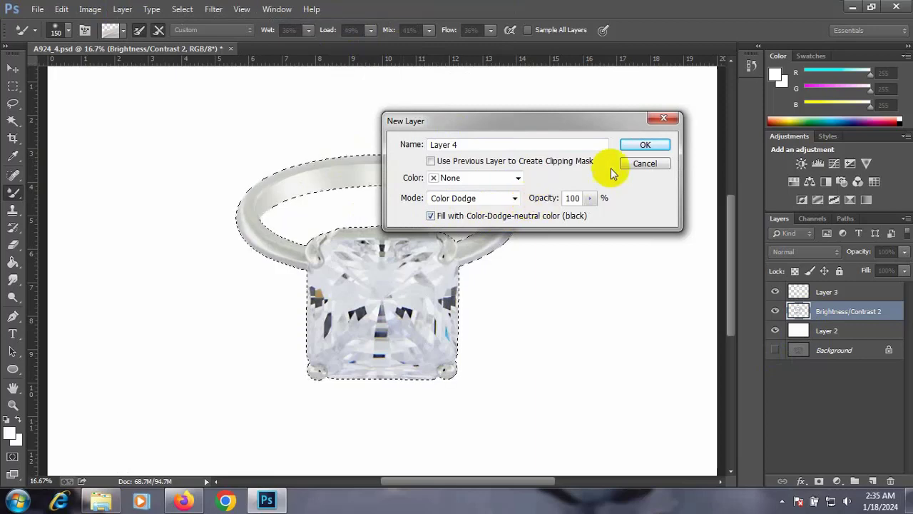
click(643, 146)
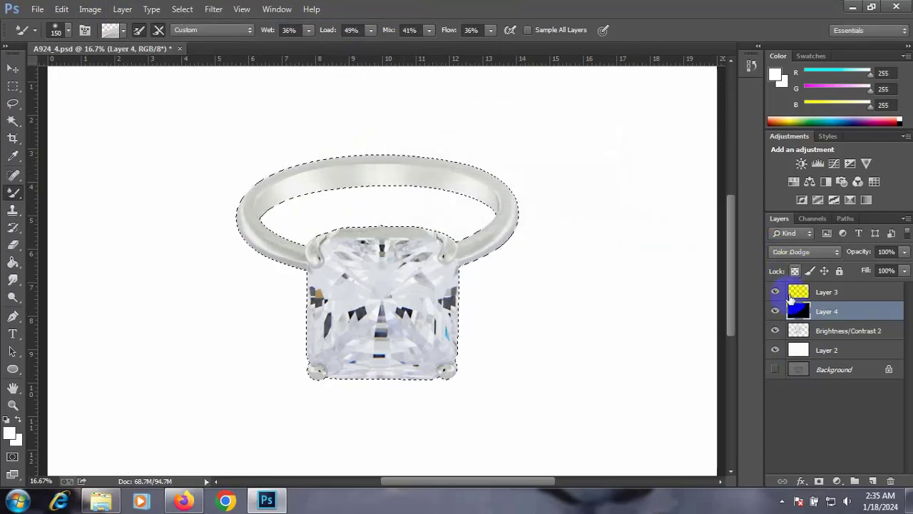
- Set white as the foreground colour and use a small Brush at 10% opacity and flow
click(11, 432)
click(869, 87)
key(b)
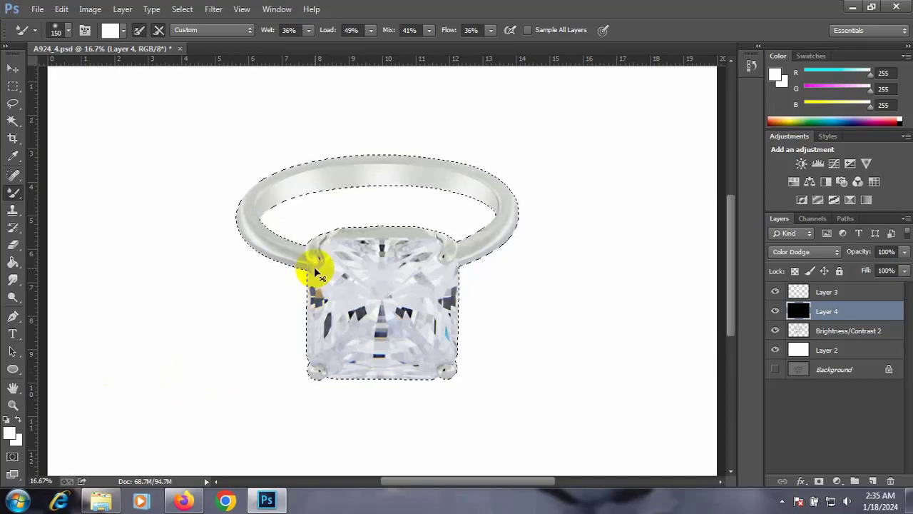
key(ctrl+plus)
key(ctrl+plus)
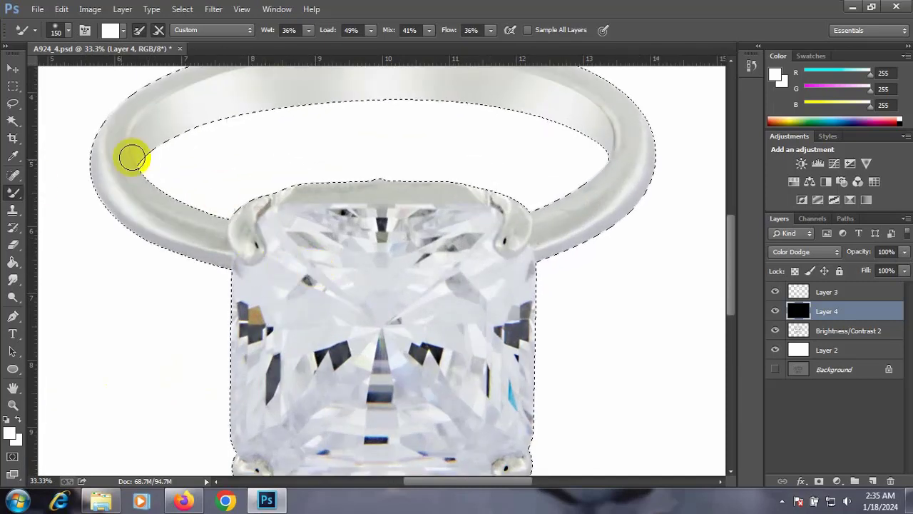
click(309, 30)
right_click(14, 190)
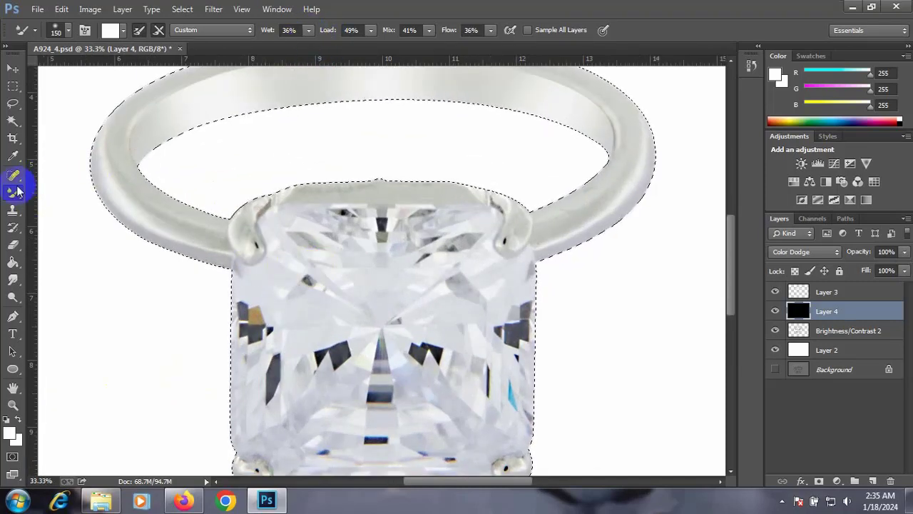
click(72, 189)
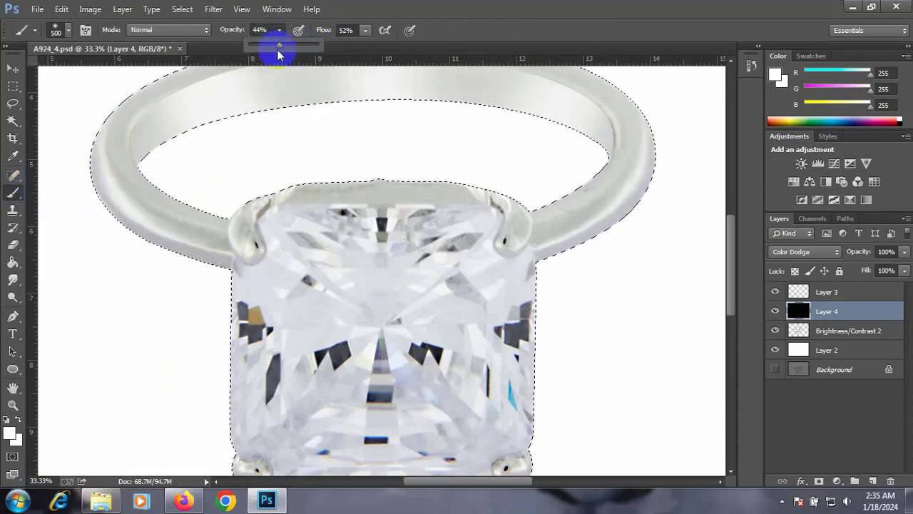
drag(279, 30, 279, 46)
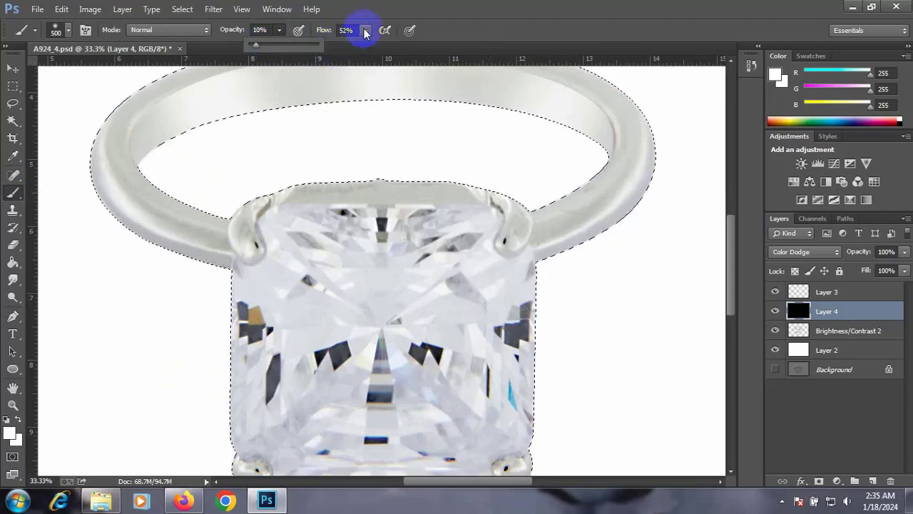
drag(365, 30, 365, 47)
key(bracketleft)
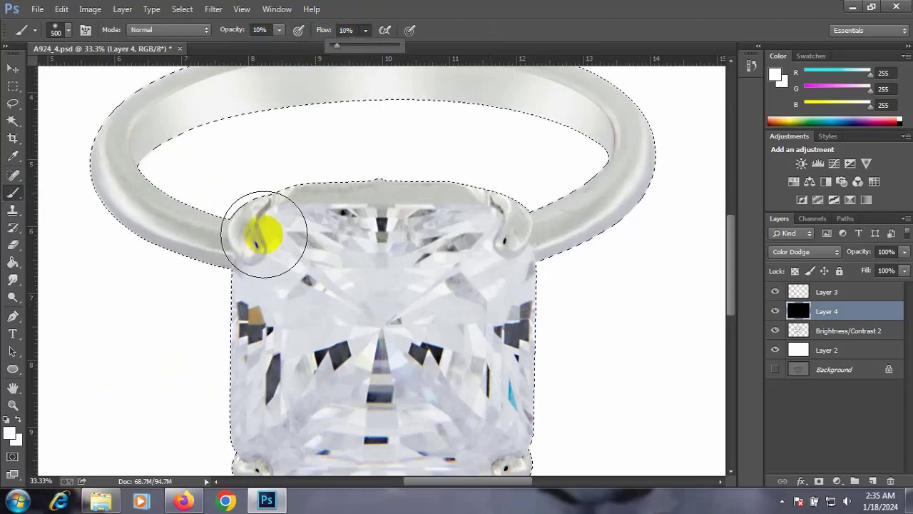
key(bracketleft)
key(bracketleft)
key(bracketleft)
key(bracketleft)
key(bracketleft)
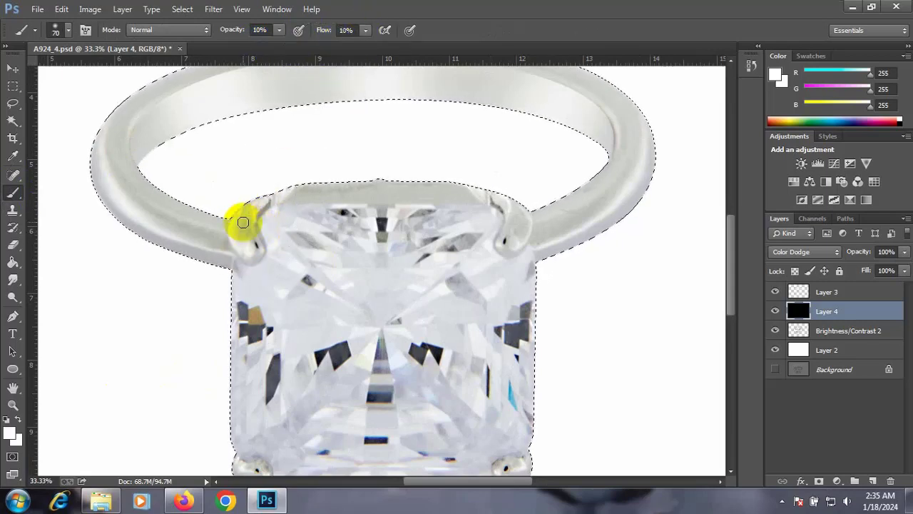
- Paint white highlights on the upper-left, lower-right and lower-left prongs and the band
drag(243, 222, 246, 234)
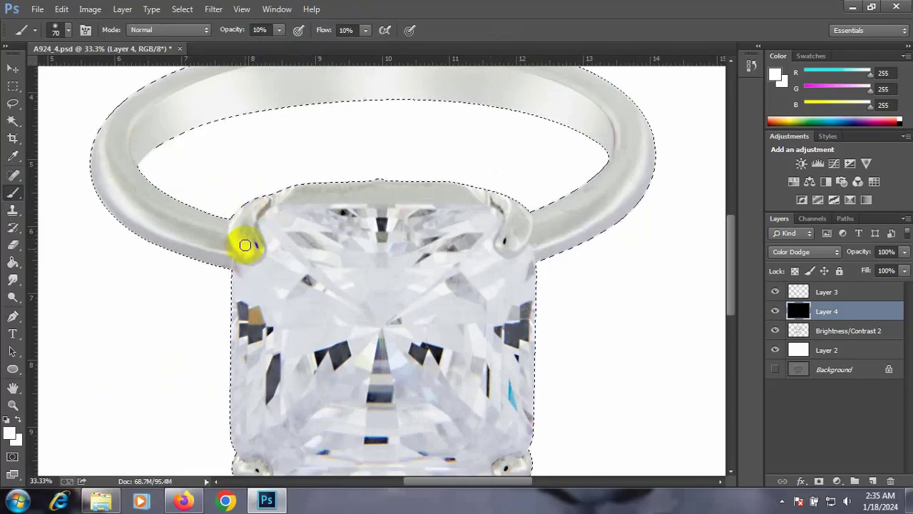
mouse_move(491, 203)
mouse_down()
mouse_move(515, 246)
mouse_move(515, 208)
mouse_up()
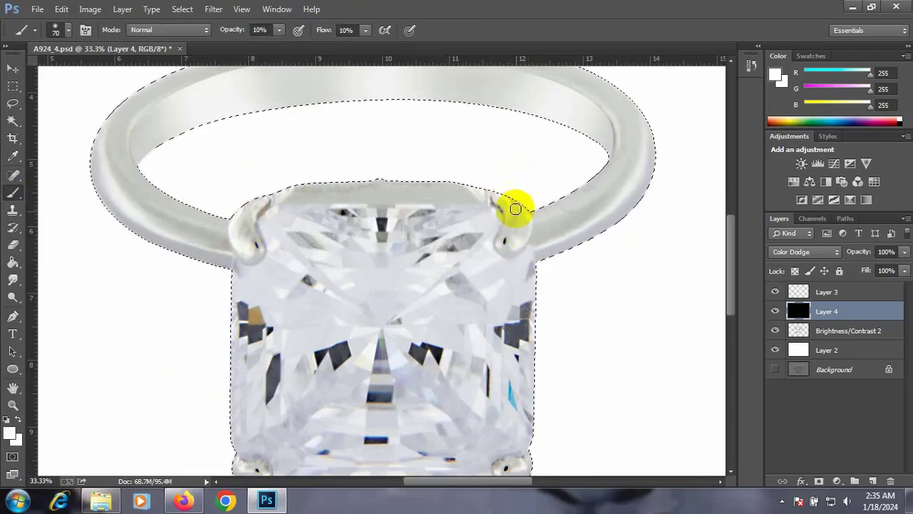
mouse_move(221, 247)
mouse_down()
mouse_move(265, 240)
mouse_move(140, 128)
mouse_up()
key(bracketright)
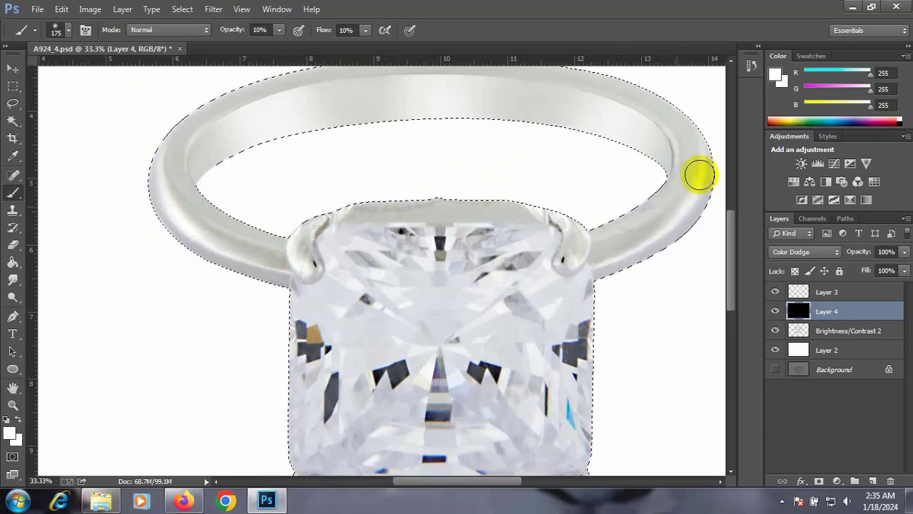
drag(715, 134, 606, 264)
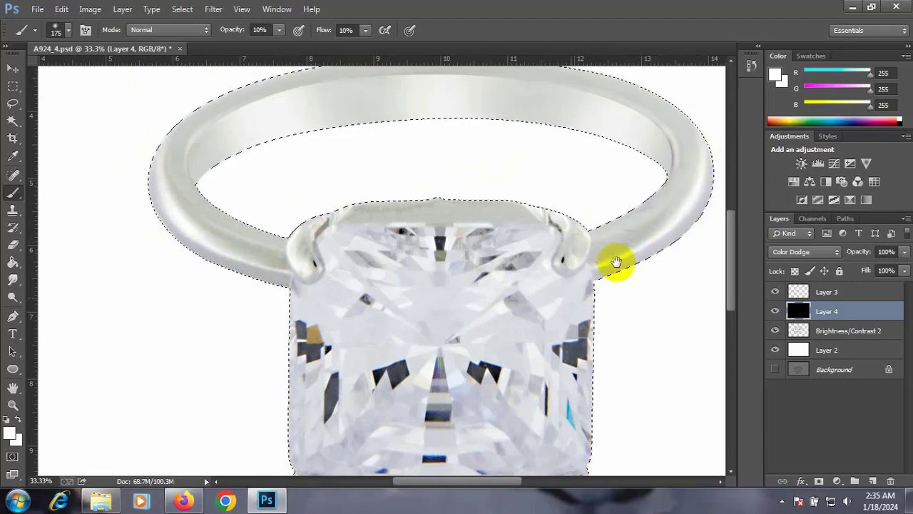
scroll(571, 235, down, 5)
key(bracketleft)
key(bracketleft)
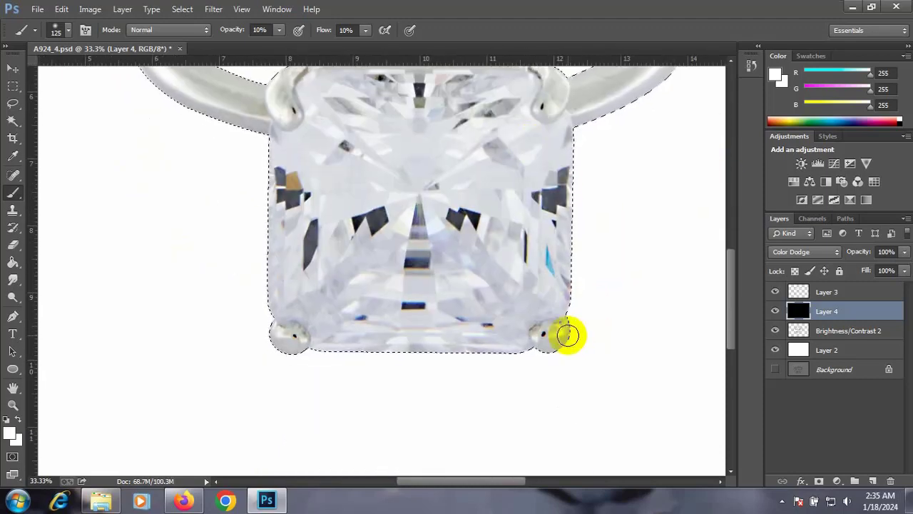
drag(556, 337, 566, 336)
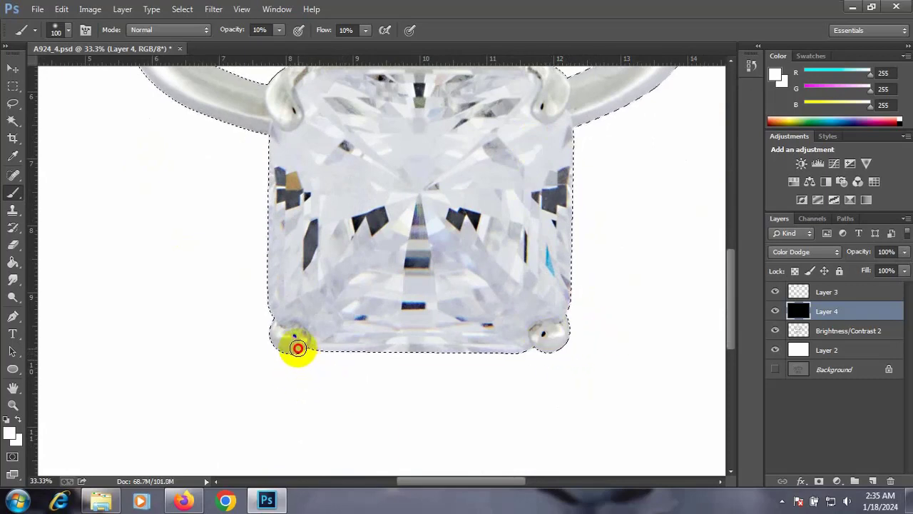
mouse_move(298, 347)
mouse_down()
mouse_move(300, 334)
mouse_move(285, 342)
mouse_up()
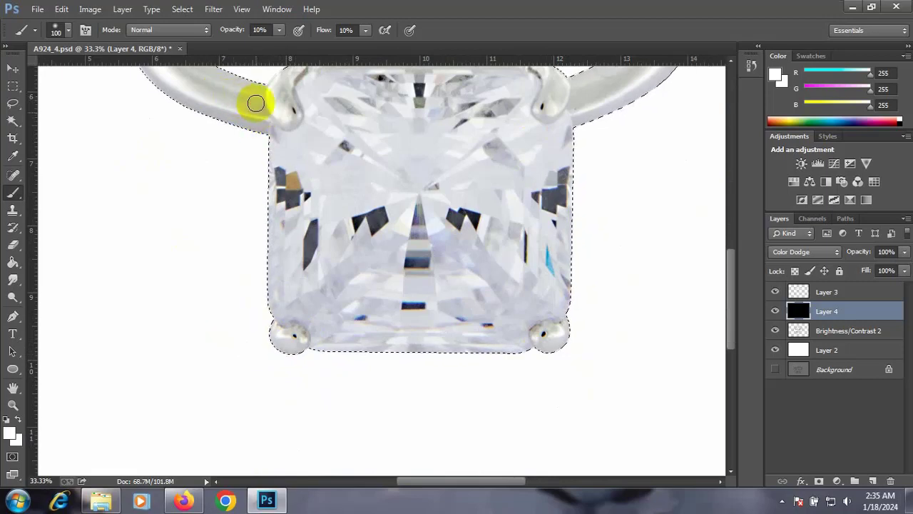
- Deselect the ring and zoom out to see the whole photo
key(ctrl+d)
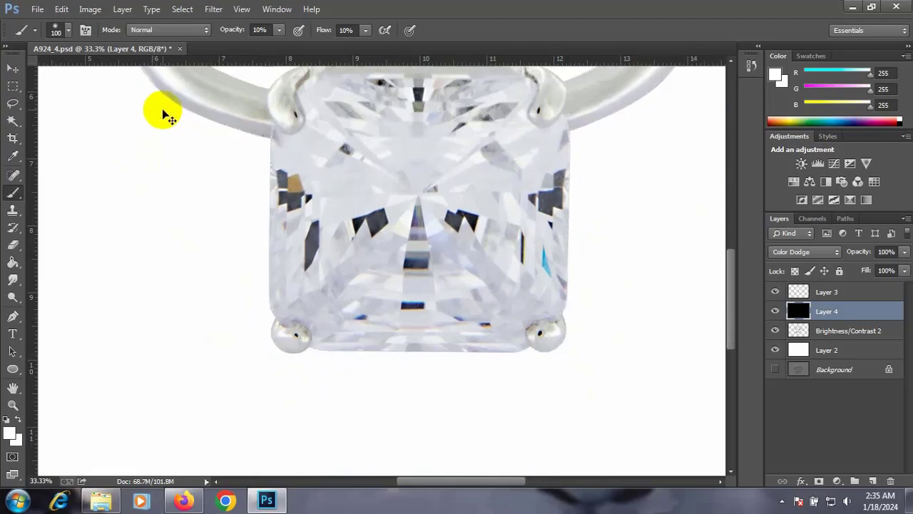
key(ctrl+minus)
key(ctrl+minus)
key(ctrl+shift+d)
key(ctrl+minus)
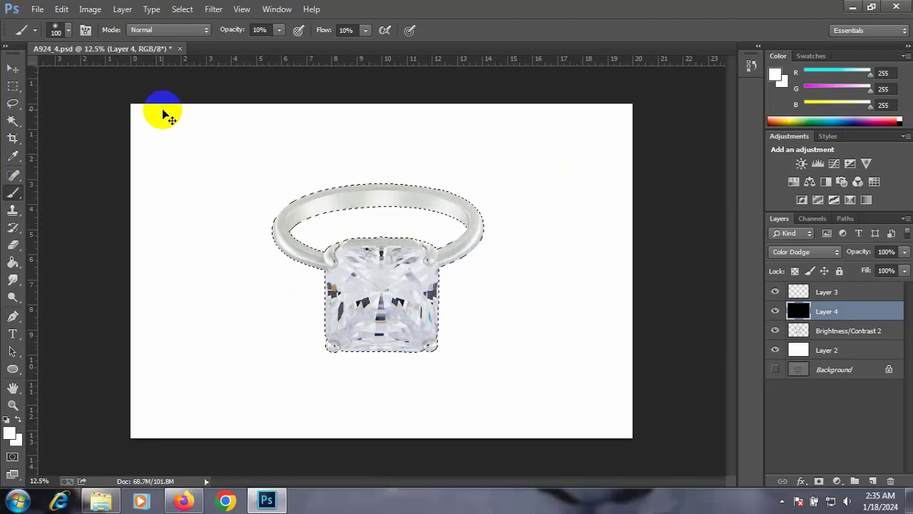
key(ctrl+d)
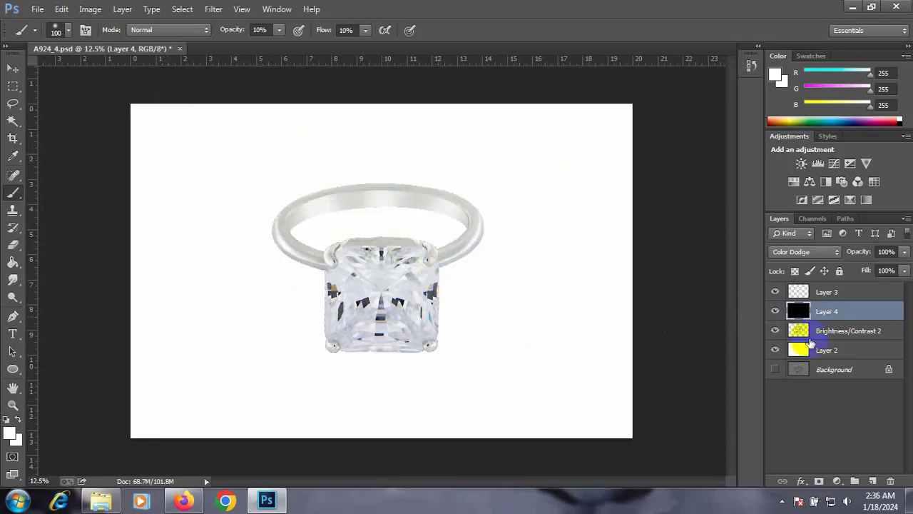
click(802, 334)
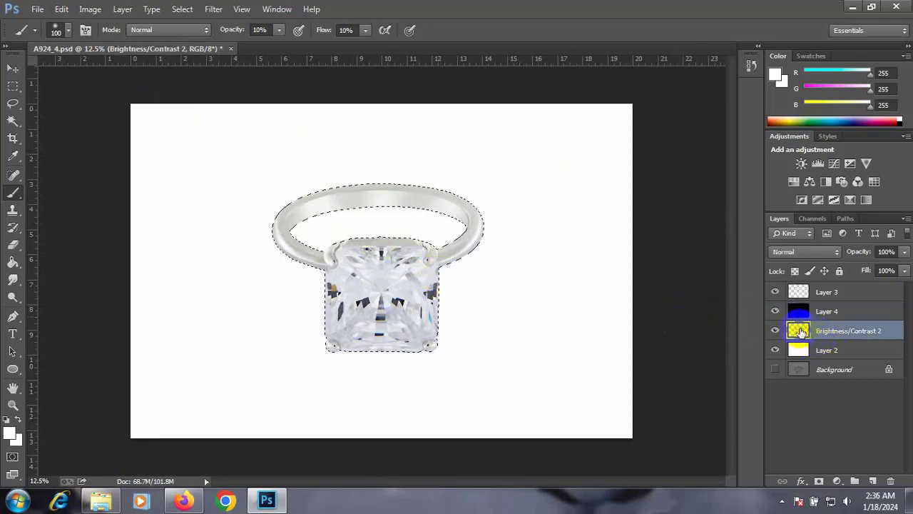
drag(464, 231, 490, 234)
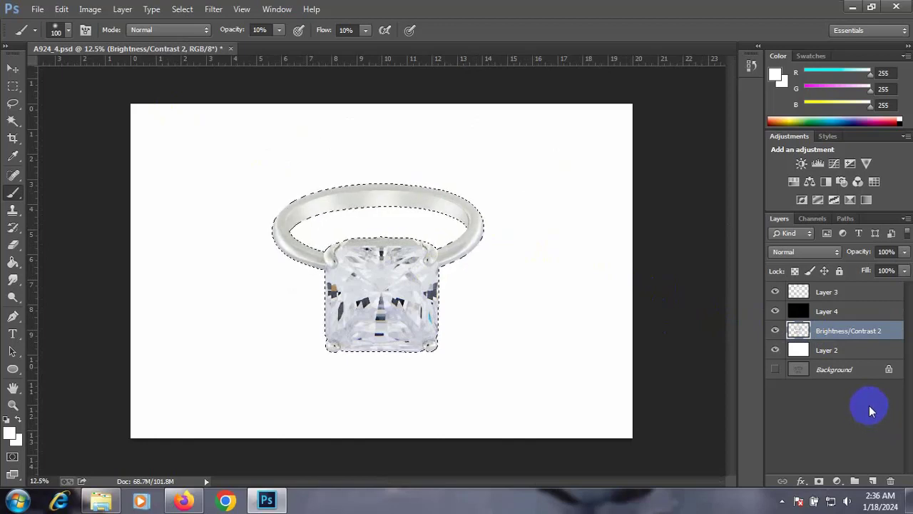
click(408, 300)
scroll(412, 302, up, 2)
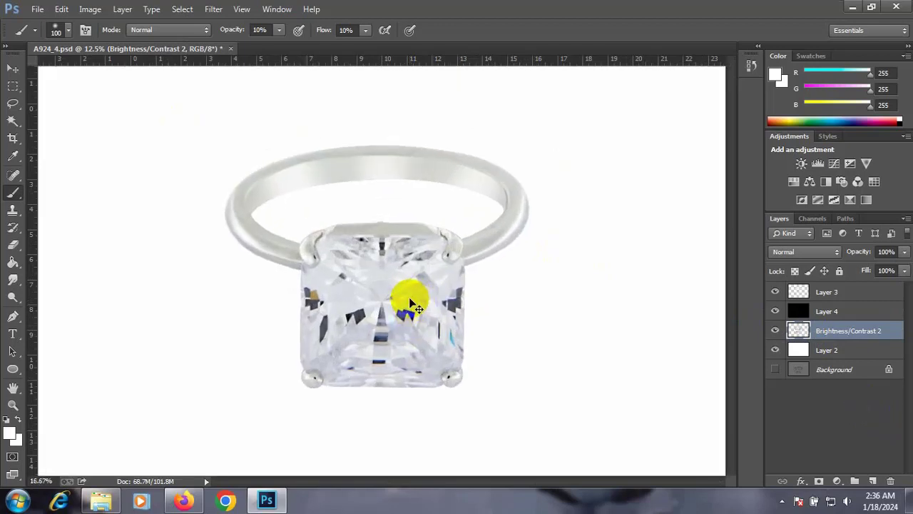
scroll(412, 303, up, 1)
scroll(412, 302, down, 1)
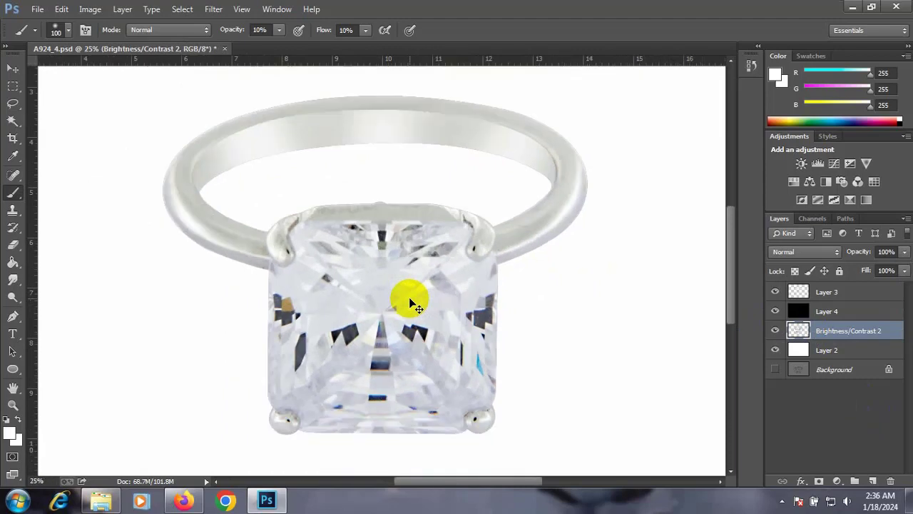
scroll(412, 302, up, 1)
scroll(411, 303, down, 1)
scroll(412, 303, down, 1)
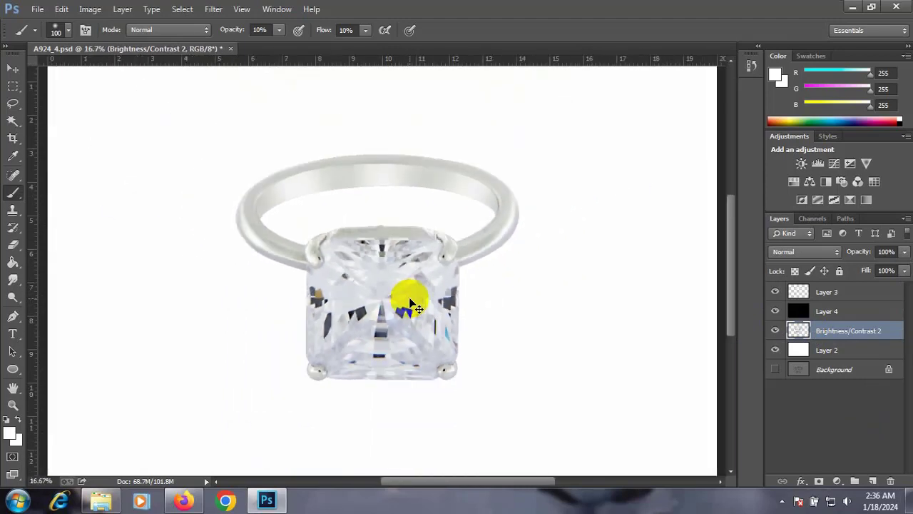
scroll(412, 302, down, 1)
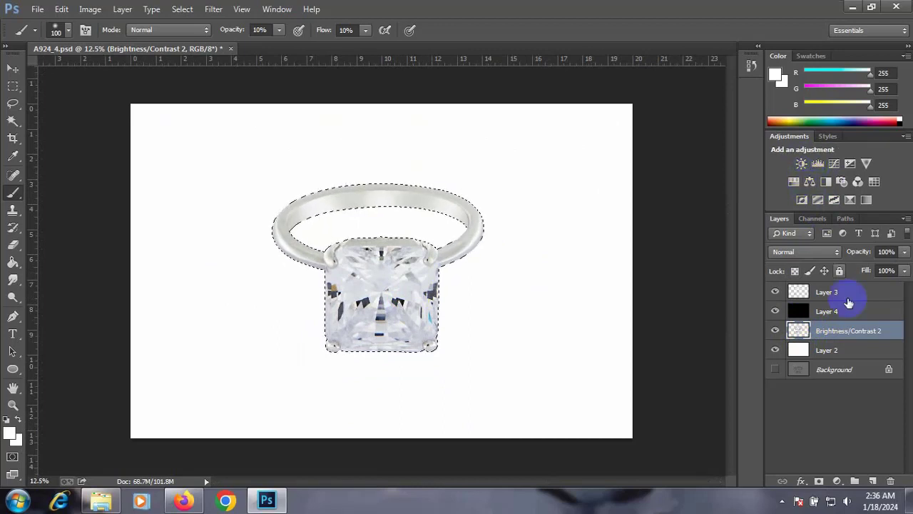
- Fill a new Layer 5 selection with light grey #eaeaea in Color blend mode
click(872, 479)
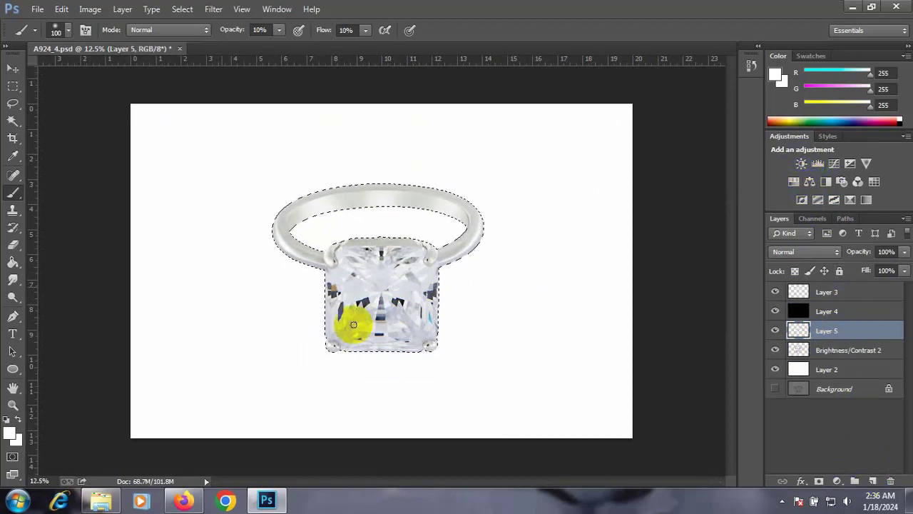
click(10, 277)
click(43, 272)
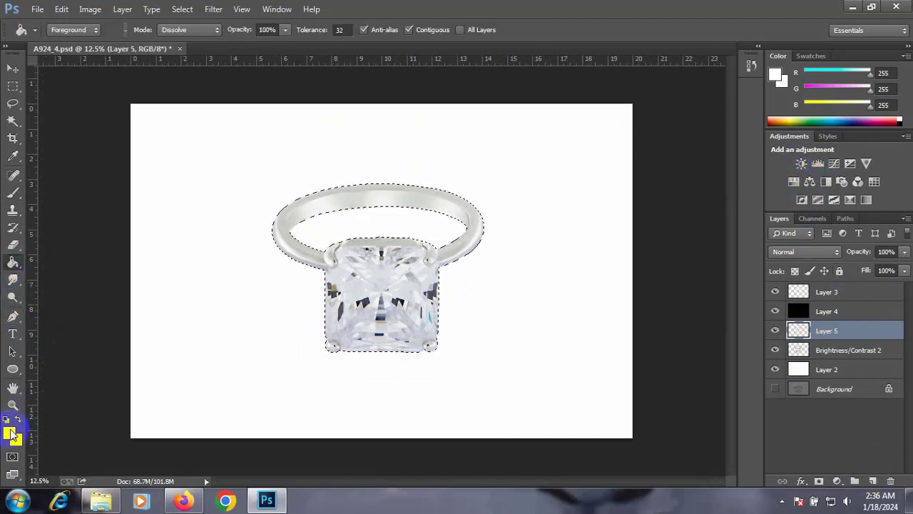
click(12, 435)
drag(564, 117, 544, 108)
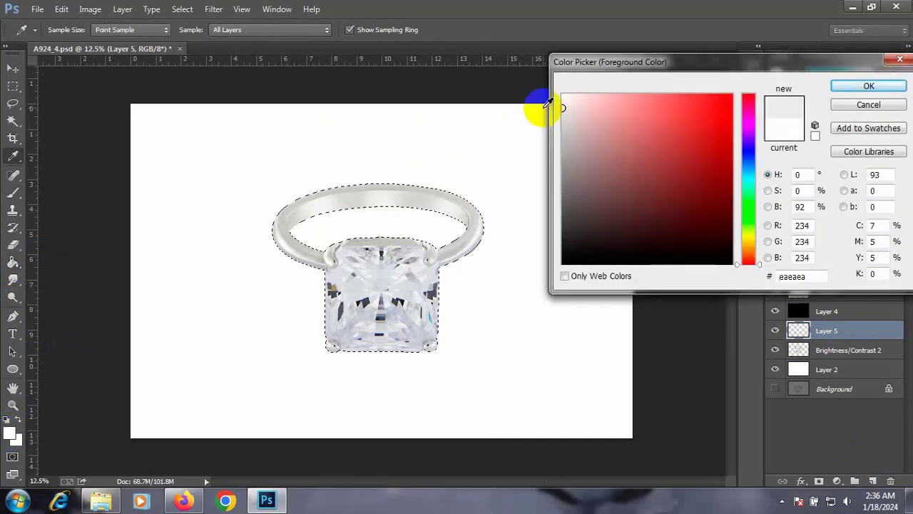
click(869, 86)
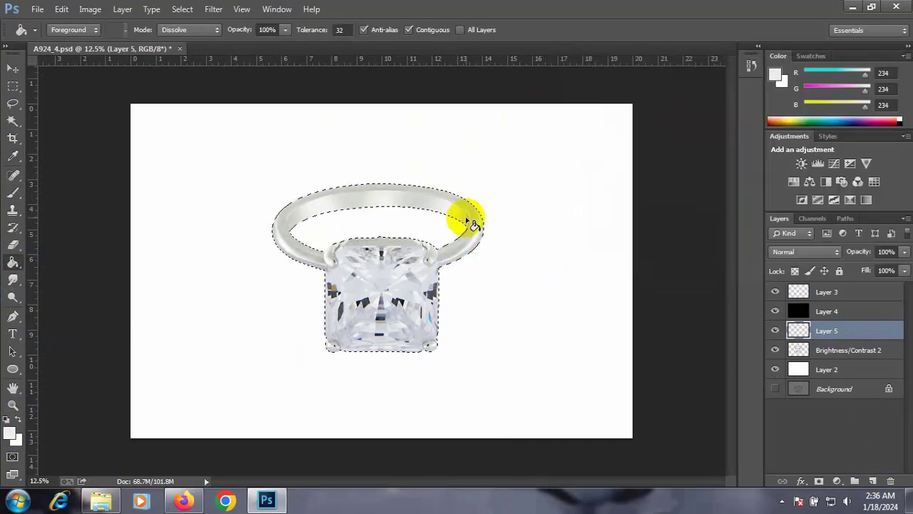
click(473, 223)
click(805, 251)
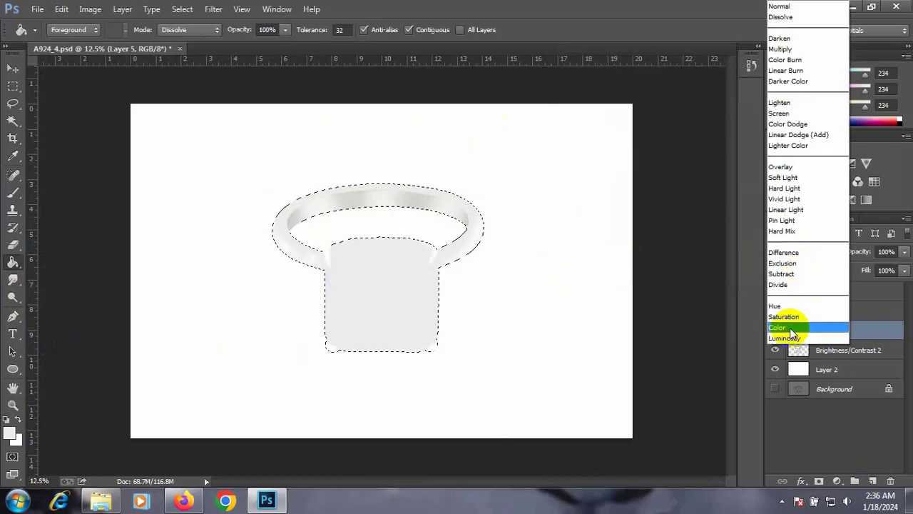
click(785, 327)
- Erase the grey over the diamond's facets, then deselect and zoom in to inspect
click(13, 245)
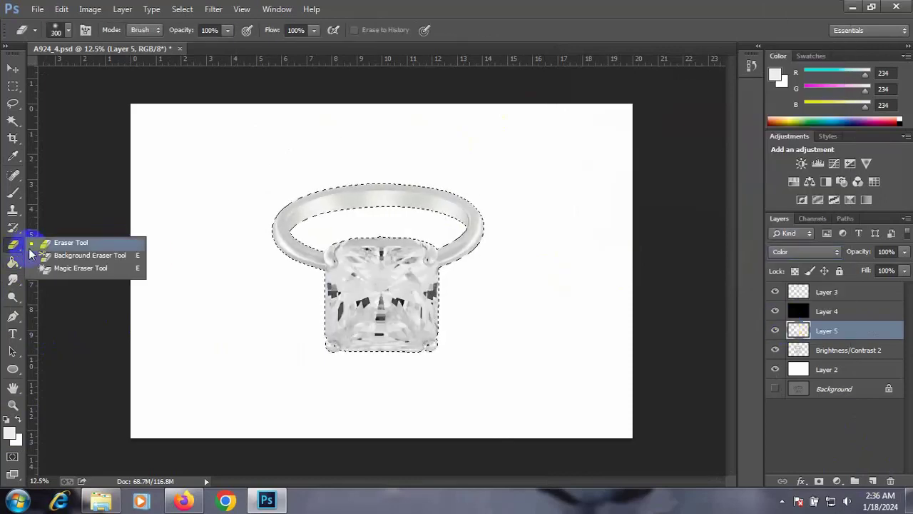
click(45, 243)
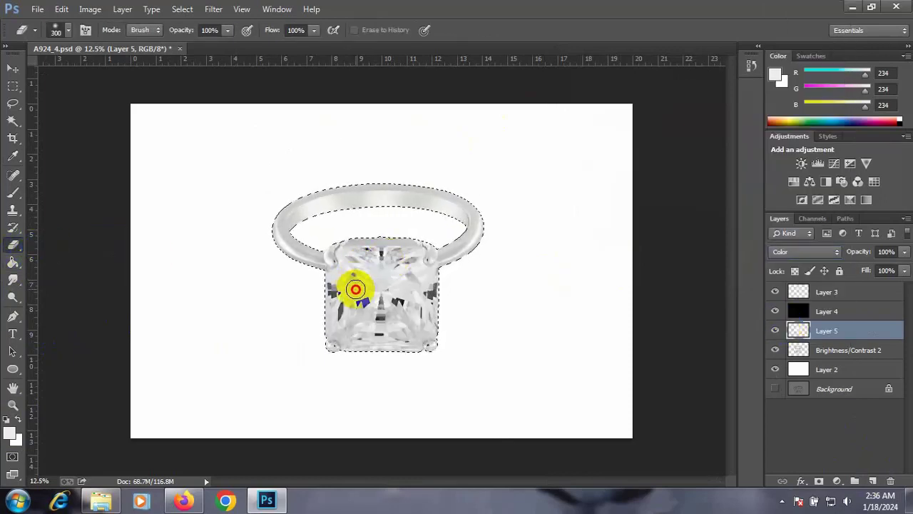
mouse_move(356, 289)
mouse_down()
mouse_move(393, 286)
mouse_move(347, 306)
mouse_move(374, 326)
mouse_move(429, 287)
mouse_up()
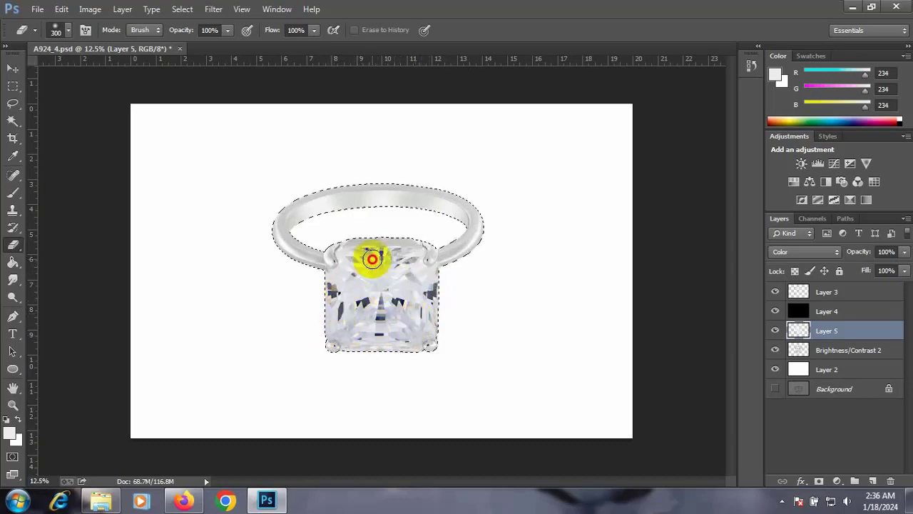
drag(414, 269, 382, 312)
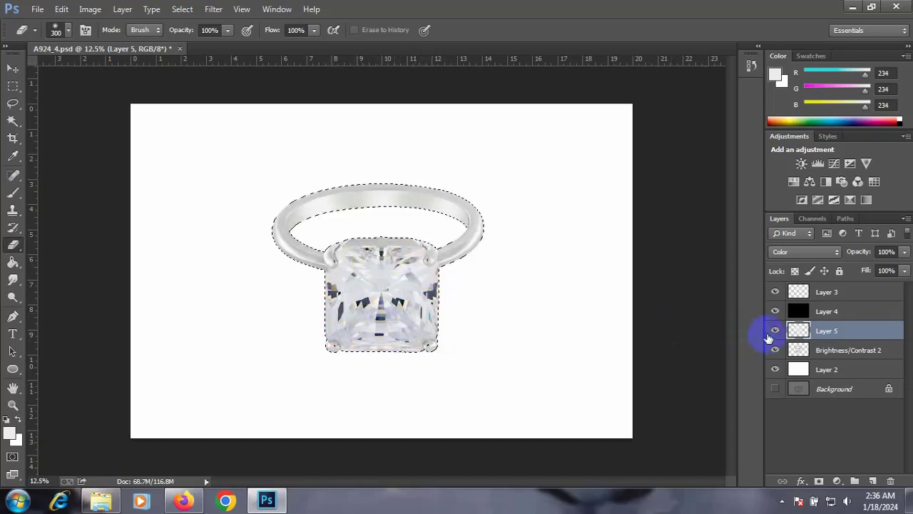
click(775, 332)
click(776, 332)
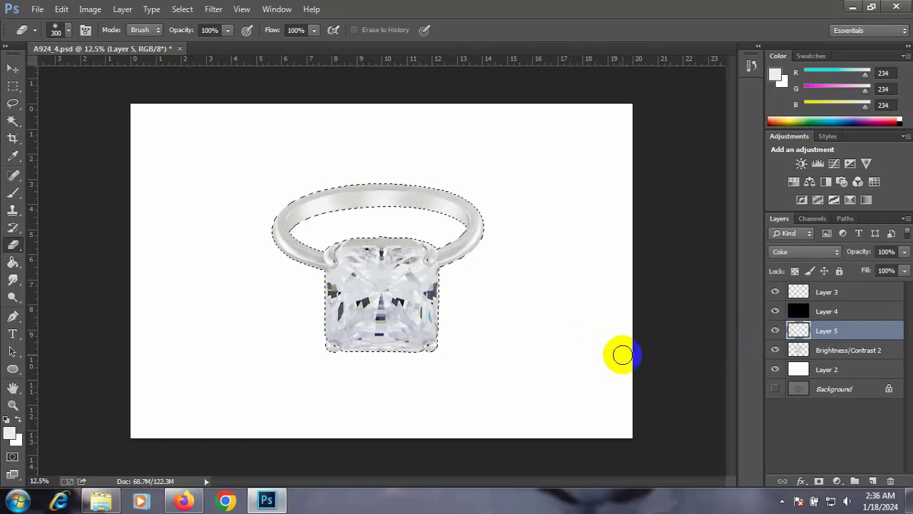
click(393, 328)
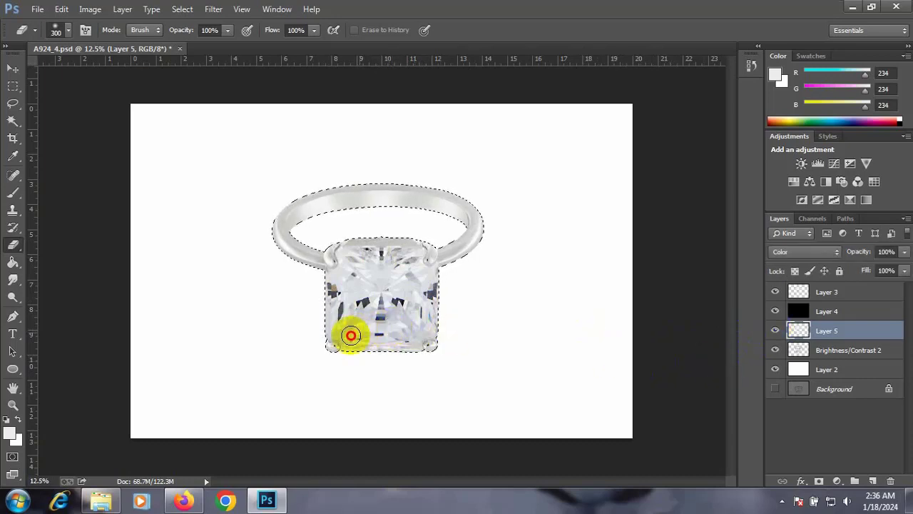
drag(351, 335, 445, 322)
key(ctrl+d)
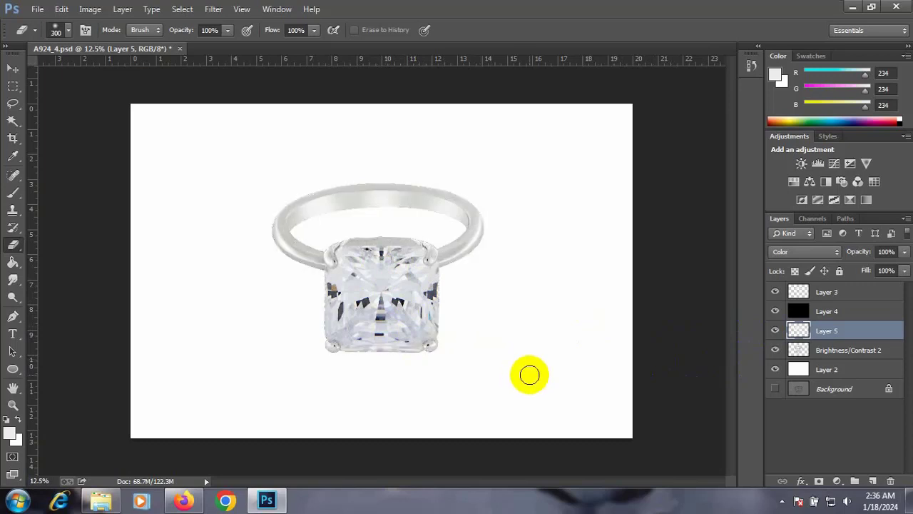
key(ctrl+plus)
key(ctrl+plus)
key(ctrl+plus)
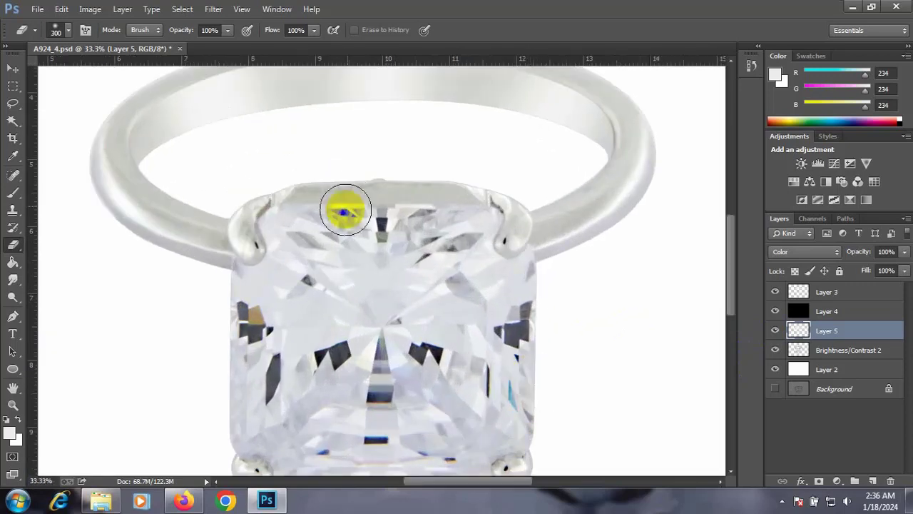
- On Brightness/Contrast 2, blend the stone's top edge with a size-90 Mixer Brush, then deselect
click(821, 350)
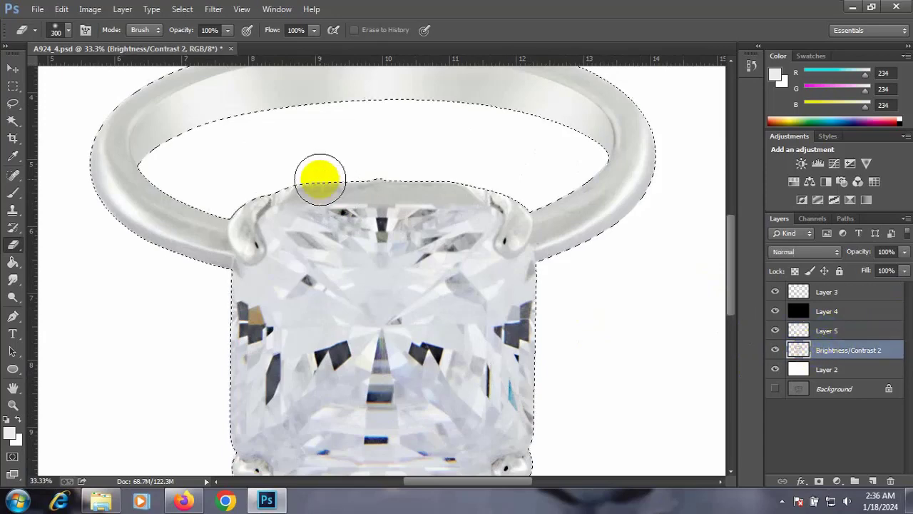
click(15, 179)
drag(14, 191, 64, 228)
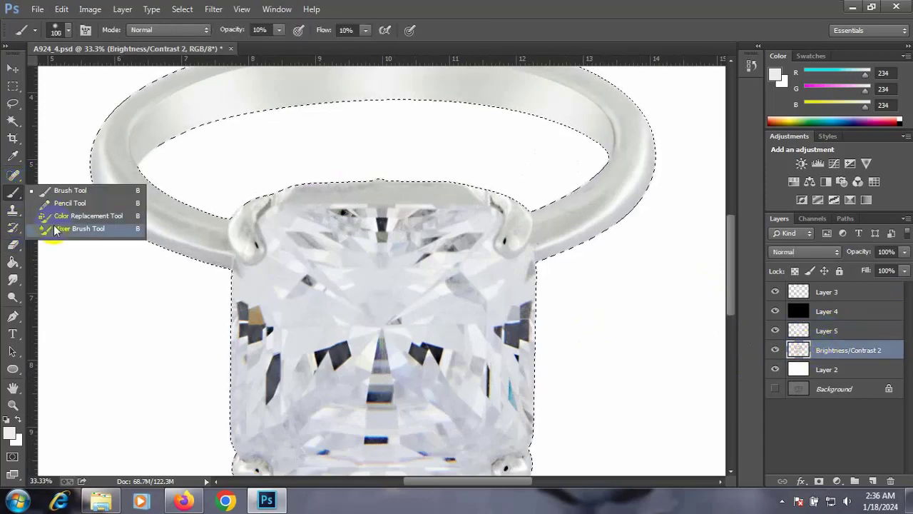
key(bracketleft)
key(bracketleft)
key(bracketleft)
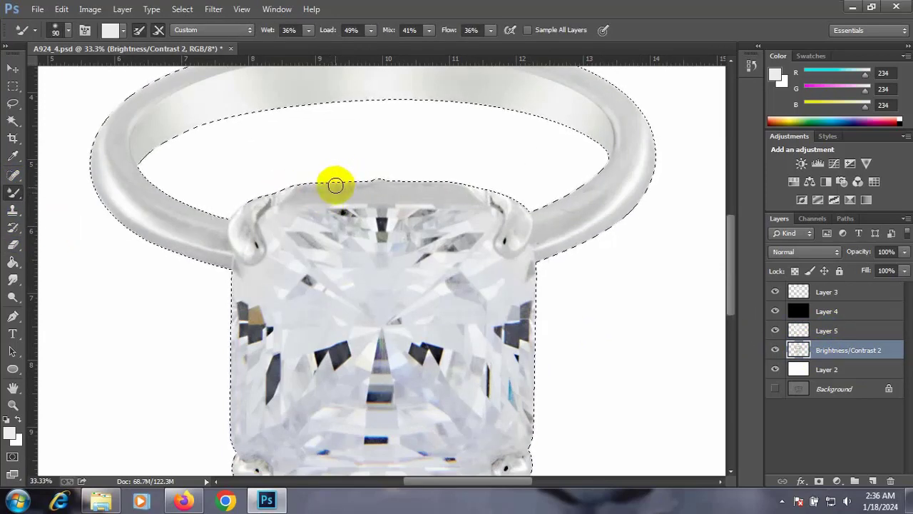
mouse_move(334, 190)
mouse_down()
mouse_move(302, 187)
mouse_move(428, 181)
mouse_move(379, 192)
mouse_move(414, 200)
mouse_move(279, 195)
mouse_move(400, 188)
mouse_up()
key(ctrl+0)
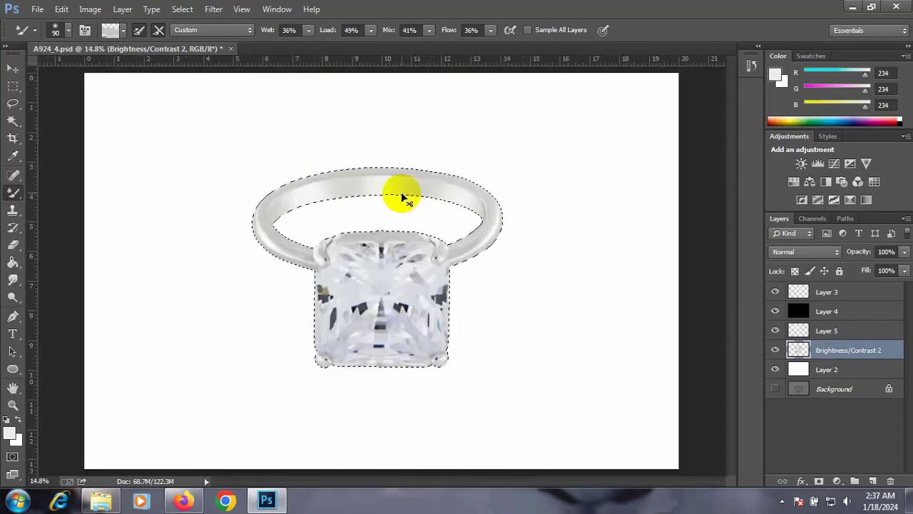
key(ctrl+d)
key(ctrl+minus)
key(ctrl+minus)
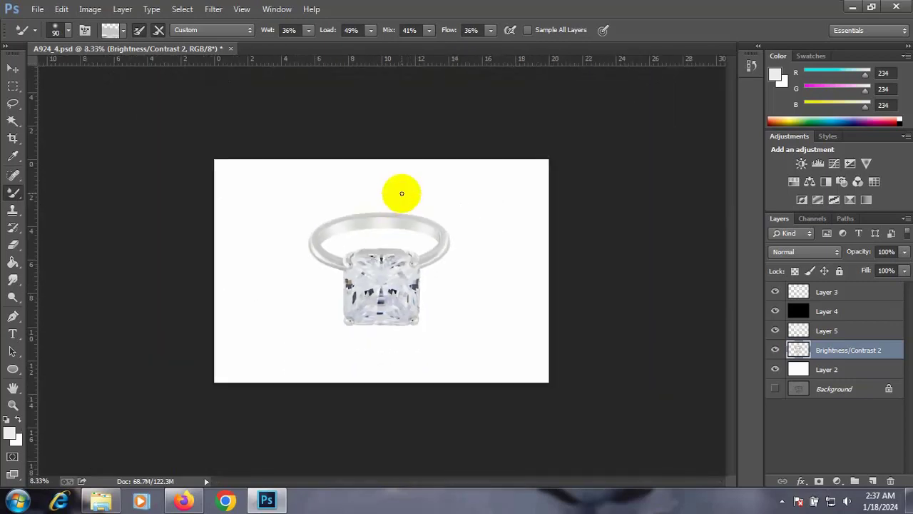
- Duplicate the ring layer, flip it below the ring, and set its opacity to 31%
key(ctrl+j)
key(ctrl+t)
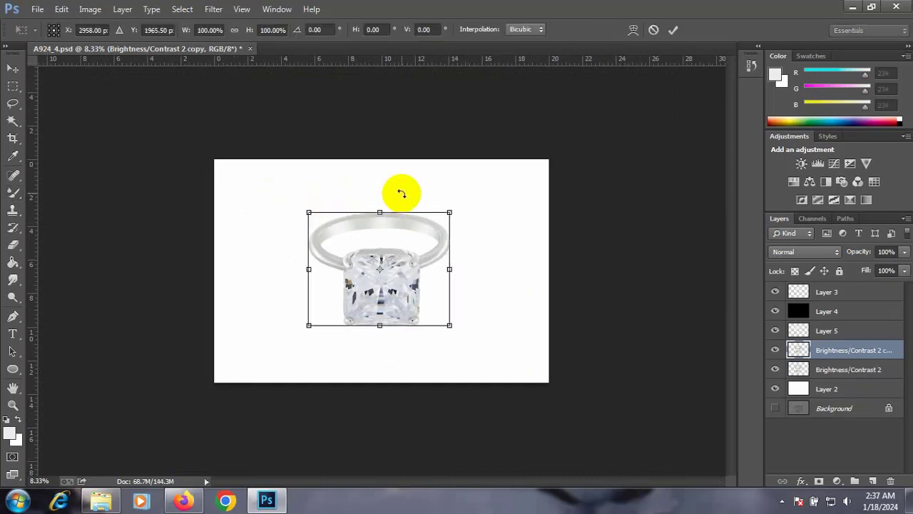
drag(383, 211, 383, 406)
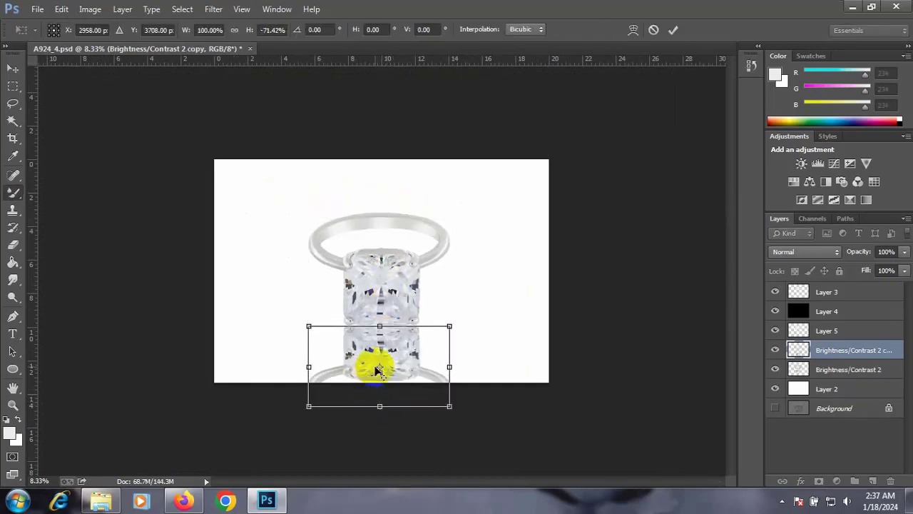
double_click(376, 367)
click(888, 272)
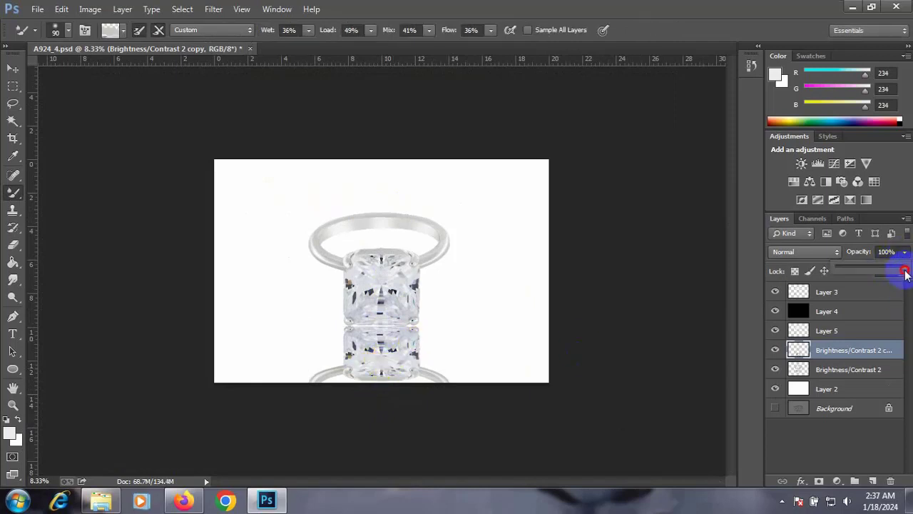
drag(864, 280, 860, 281)
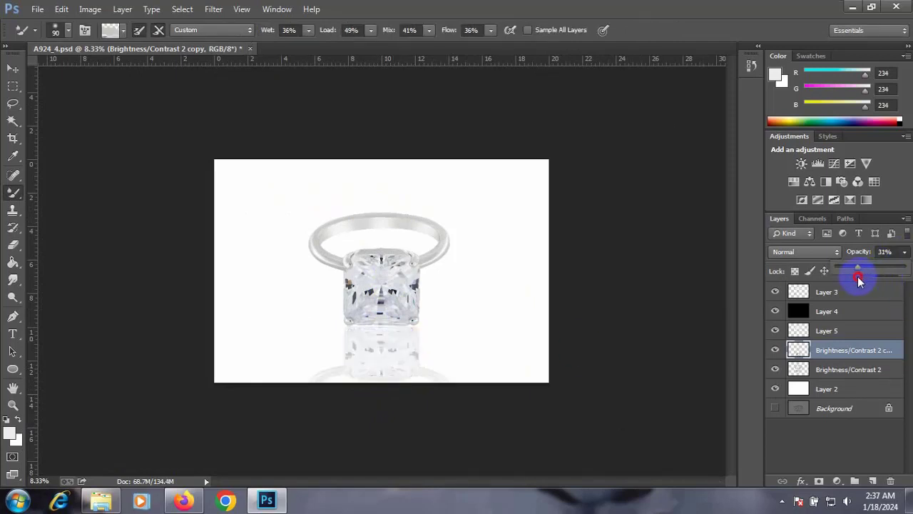
- Erase the reflection's lower part with a large eraser so it fades out
right_click(12, 246)
click(78, 238)
click(286, 240)
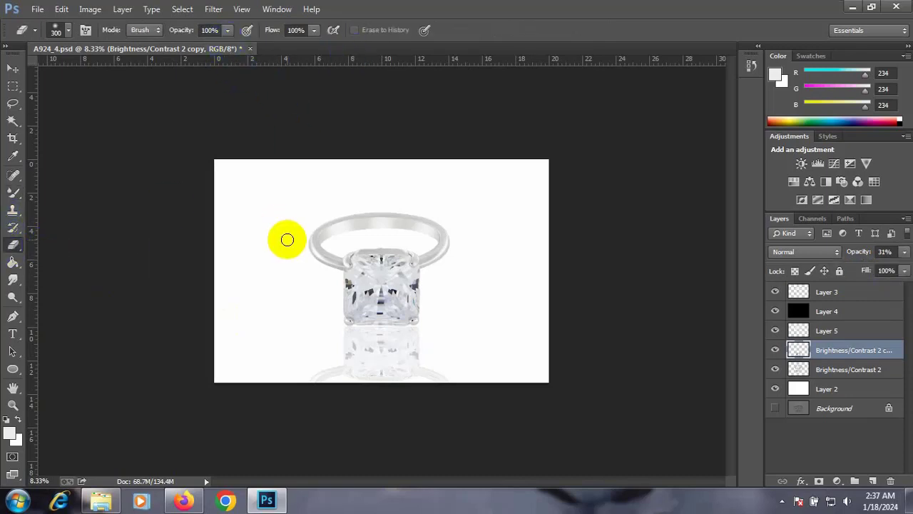
mouse_move(249, 266)
mouse_down()
mouse_move(290, 368)
mouse_move(434, 373)
mouse_move(444, 388)
mouse_up()
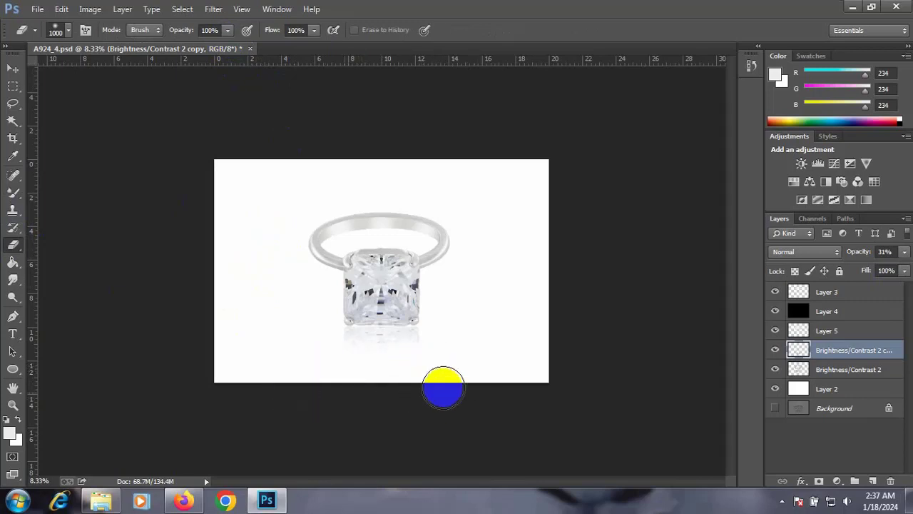
click(37, 9)
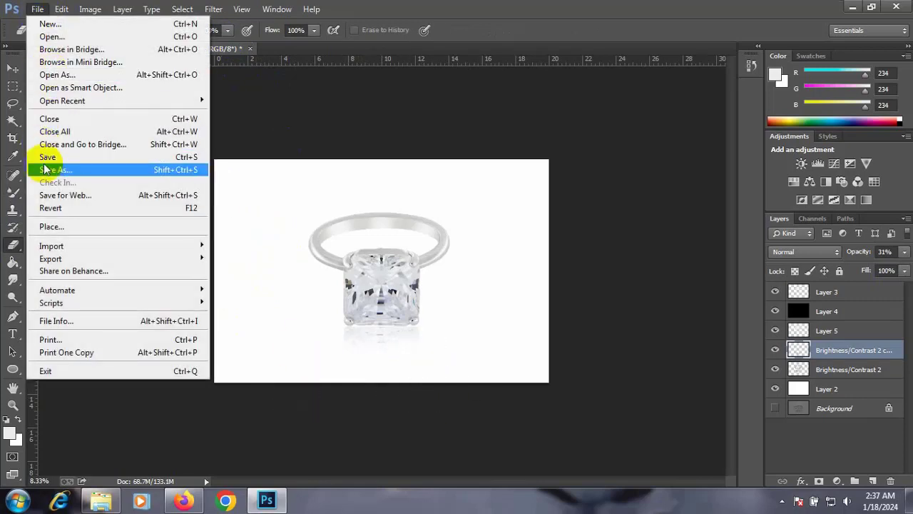
- Save A924_4 as a Quality 12 JPEG in the New folder, then close the PSD saving changes
click(45, 169)
double_click(255, 187)
click(249, 343)
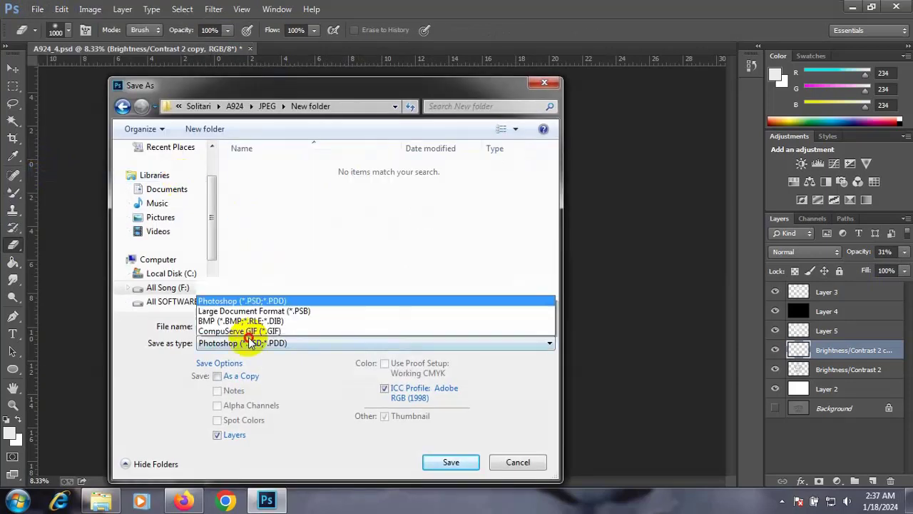
click(309, 207)
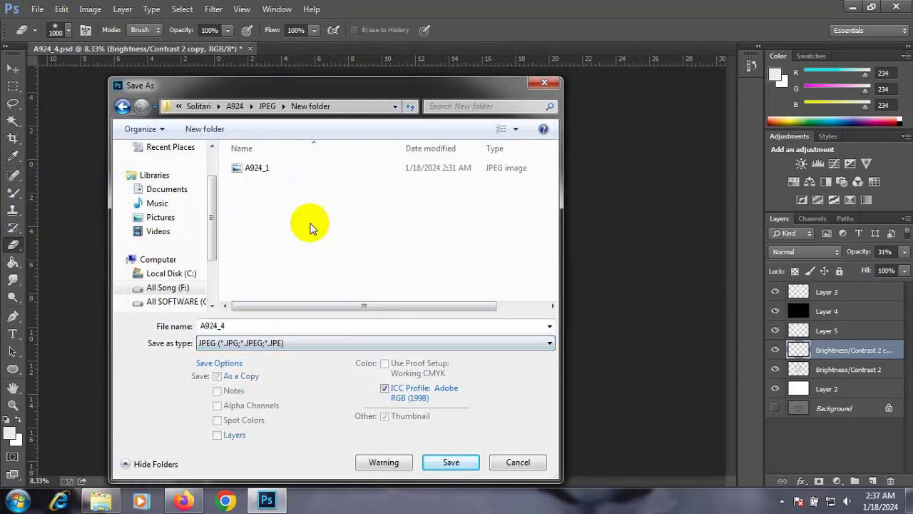
click(439, 462)
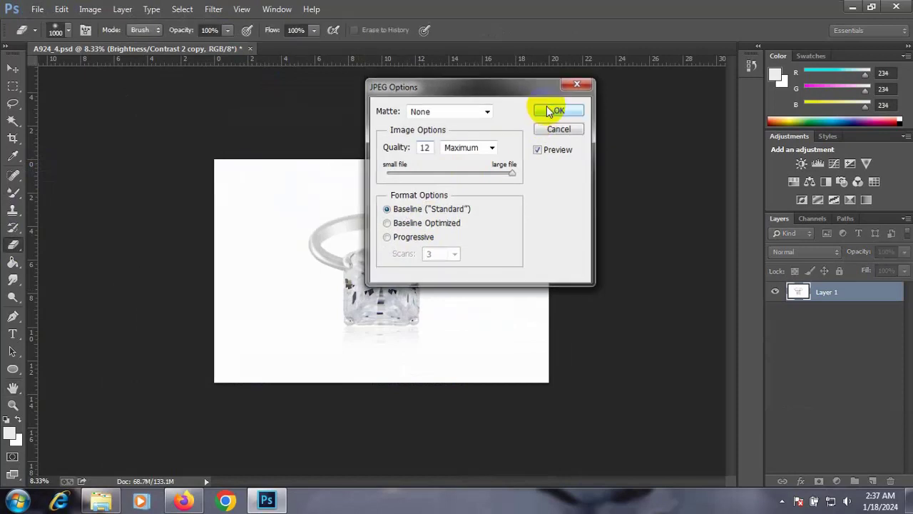
click(551, 111)
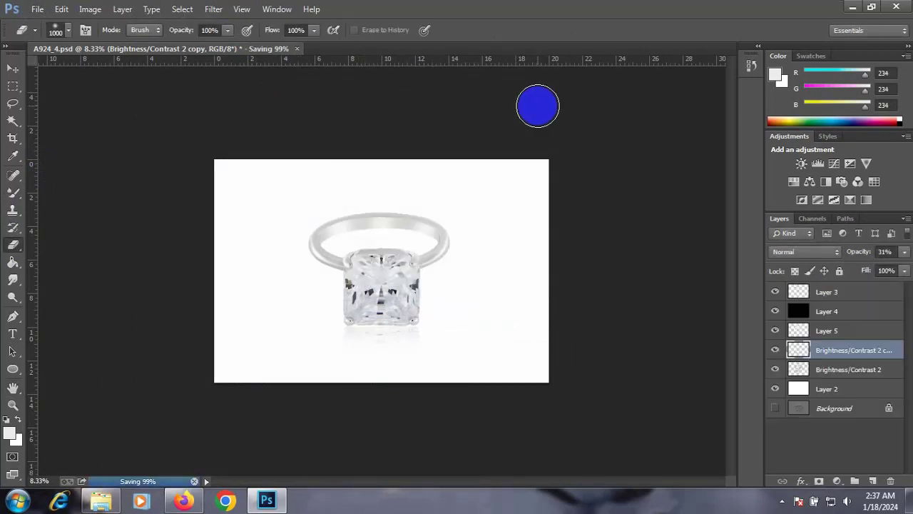
click(250, 48)
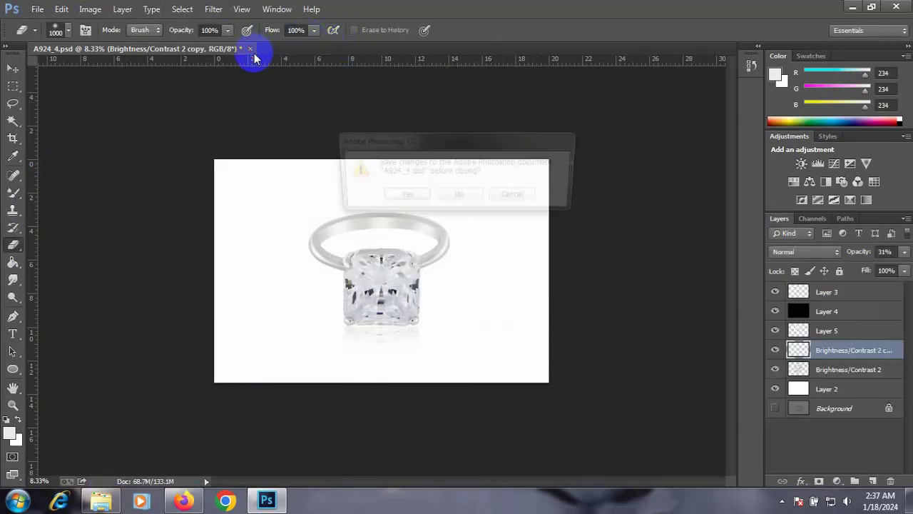
click(406, 197)
- Refresh the JPEG folder listing and drag A924_5.psd onto Photoshop to open it
click(853, 7)
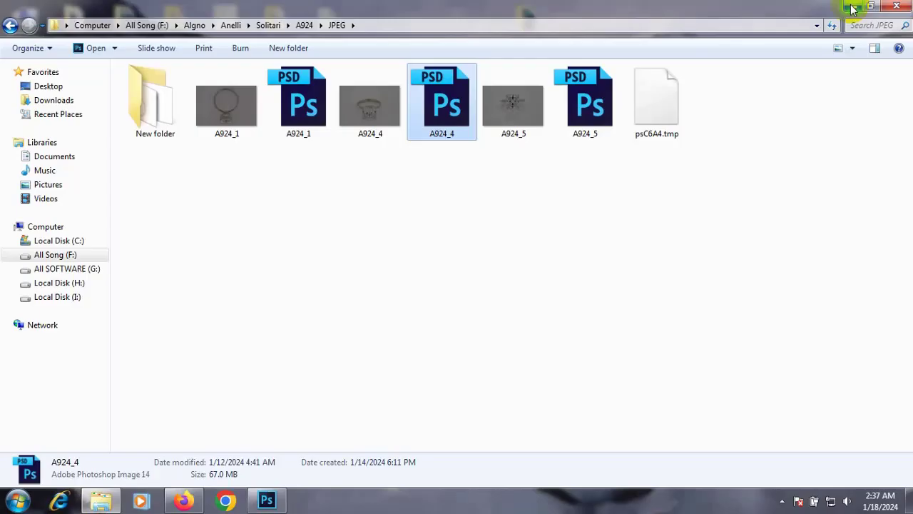
right_click(368, 262)
click(403, 314)
click(508, 121)
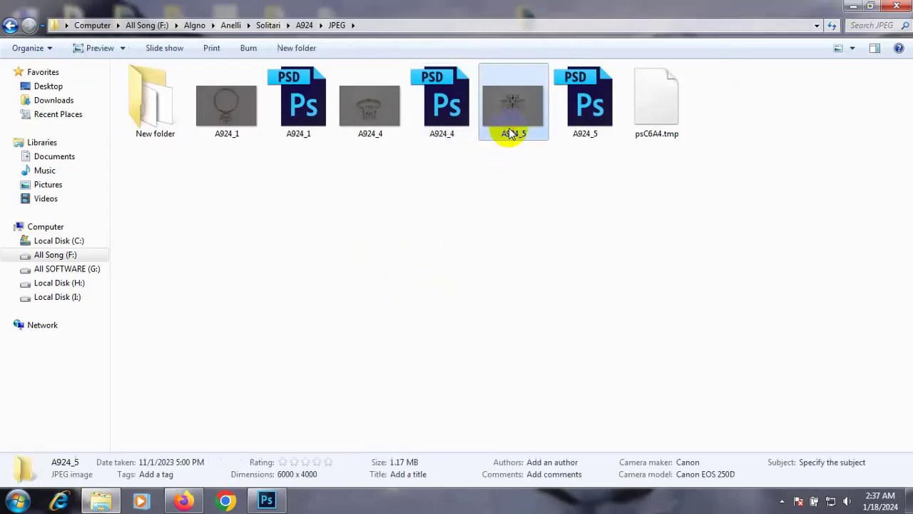
mouse_move(583, 122)
mouse_down()
mouse_move(259, 500)
mouse_move(528, 9)
mouse_up()
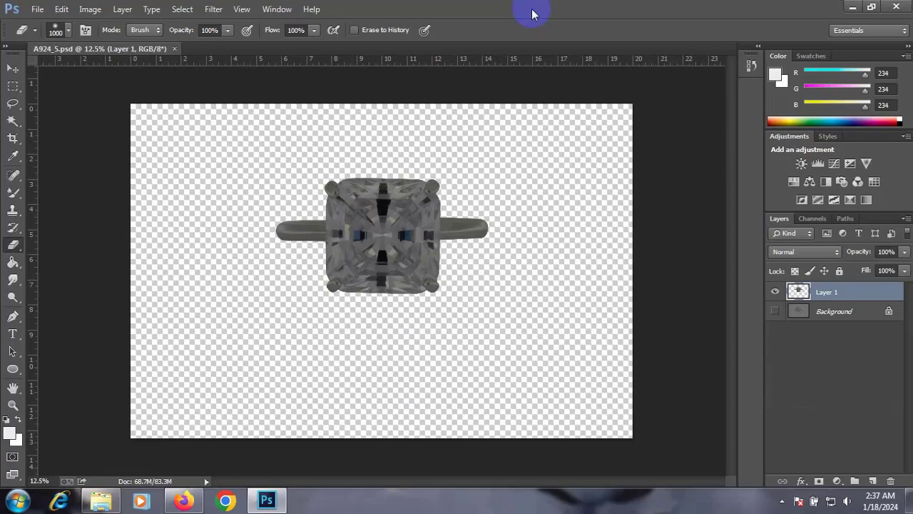
- Add a new layer above the Background and fill it with pure white
click(825, 309)
click(872, 478)
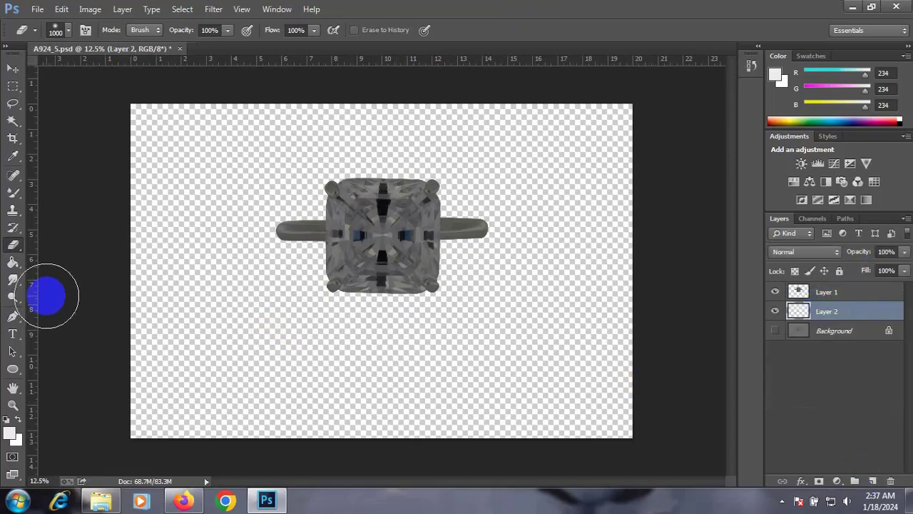
click(13, 262)
click(10, 431)
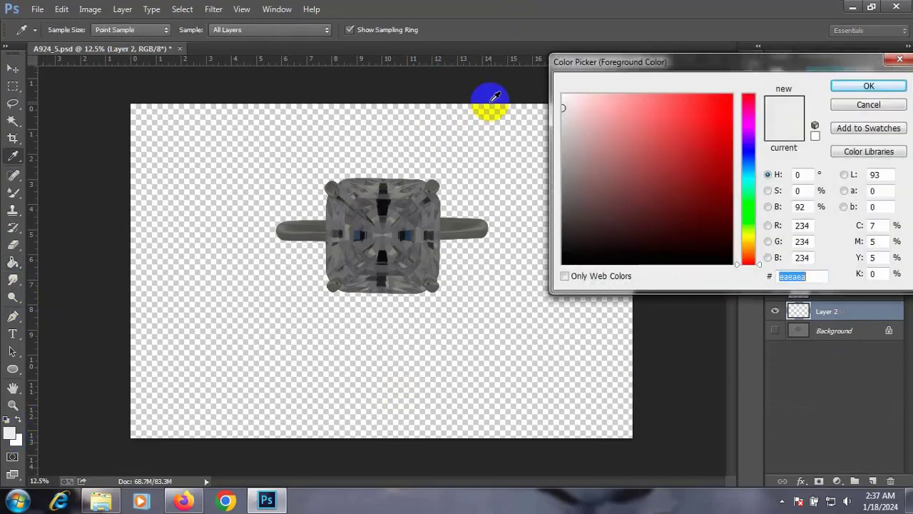
click(563, 95)
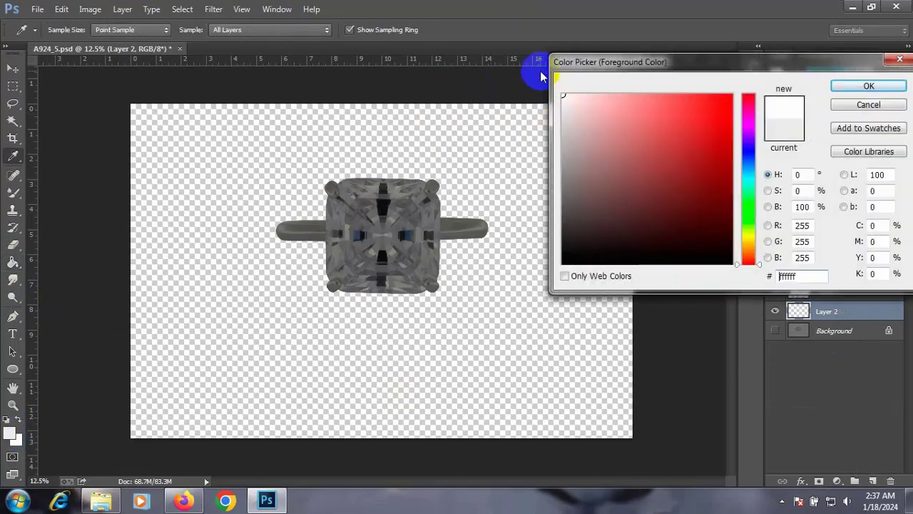
click(869, 86)
click(506, 259)
- Brighten the selected ring with Brightness/Contrast (Brightness 119) and merge it down
click(814, 297)
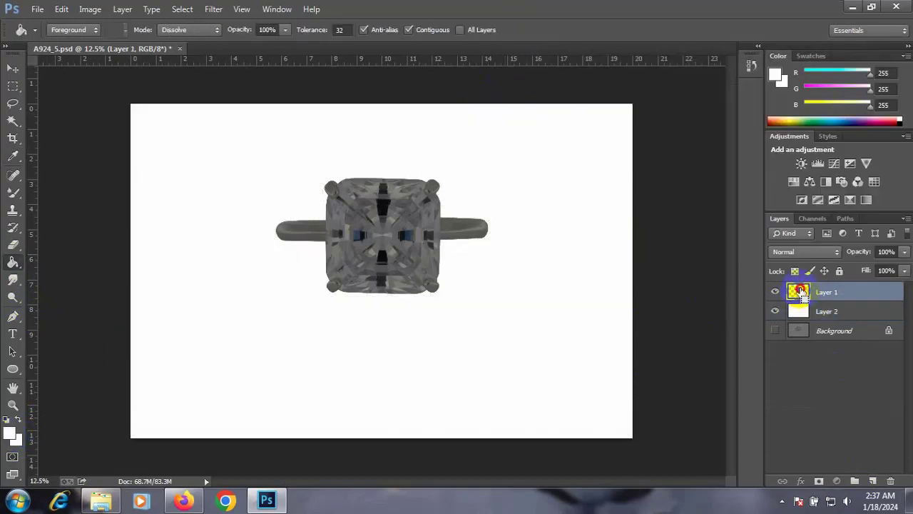
click(802, 165)
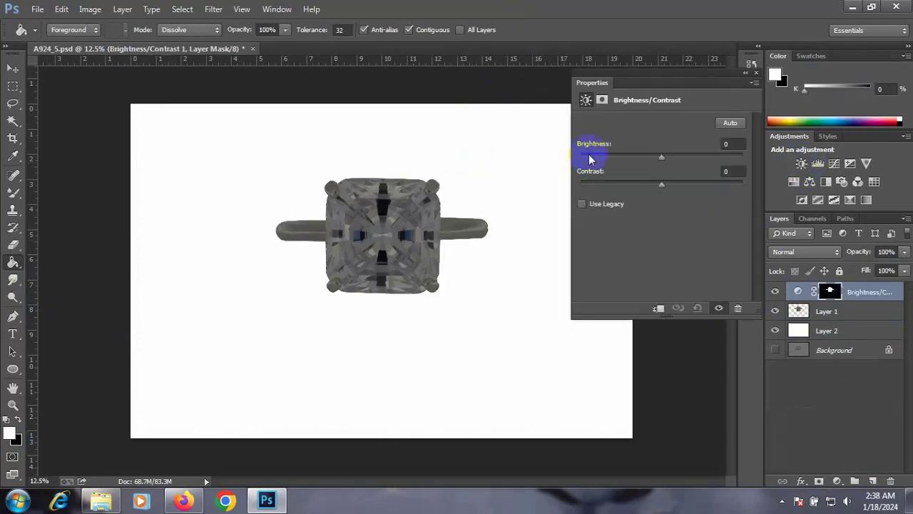
drag(677, 159, 727, 154)
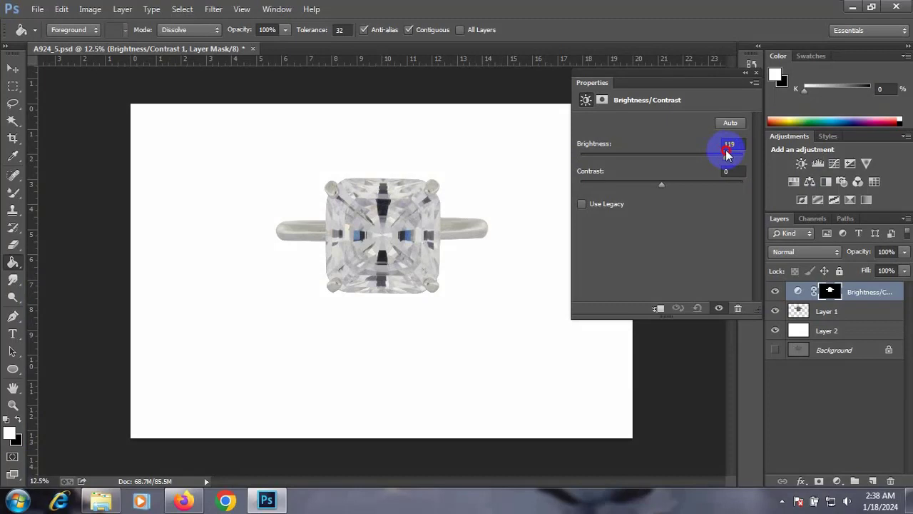
click(756, 73)
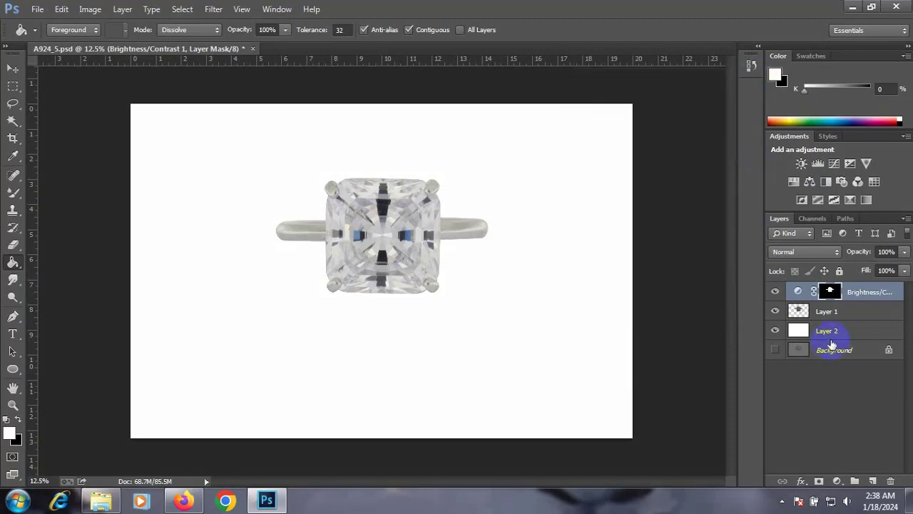
shift+click(827, 312)
key(ctrl+e)
- Apply Camera Raw: Clarity +33, Contrast +20, Highlights +18, Whites +15, Shadows -14, Temperature -6, Exposure +0.10
ctrl+click(799, 292)
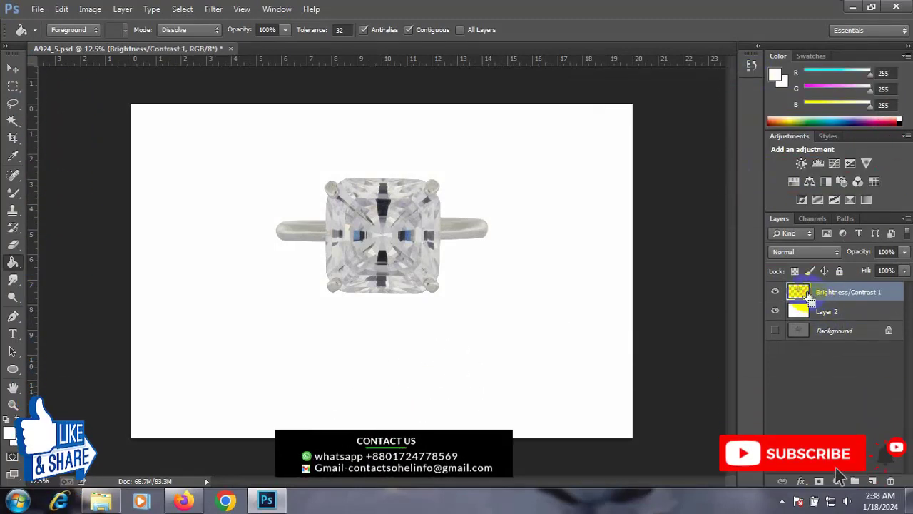
click(213, 8)
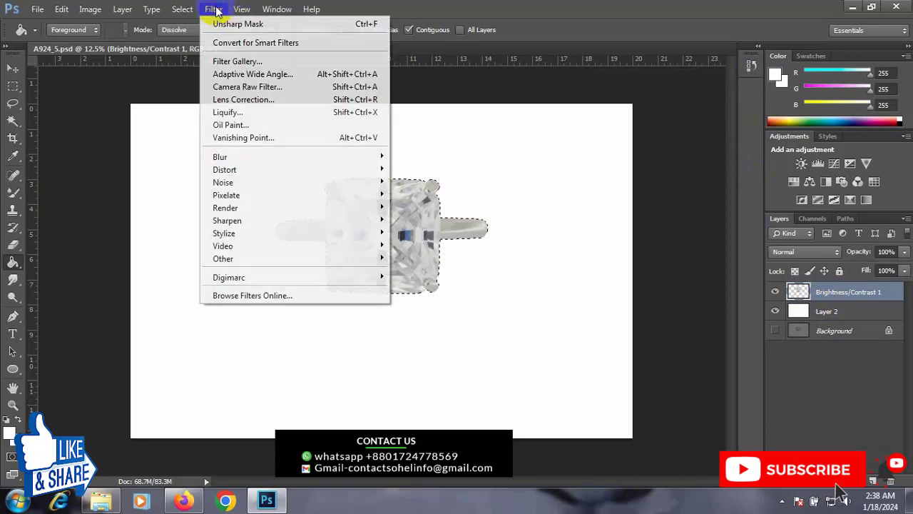
click(235, 87)
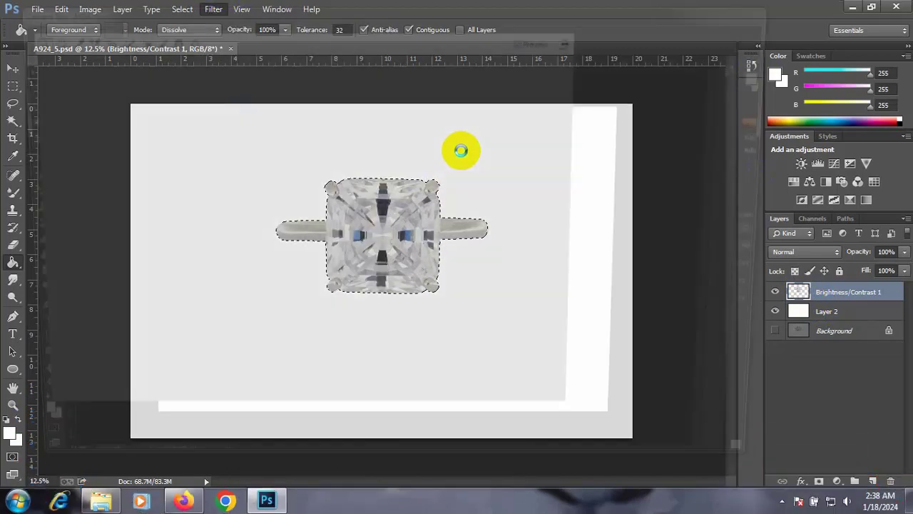
scroll(663, 278, down, 1)
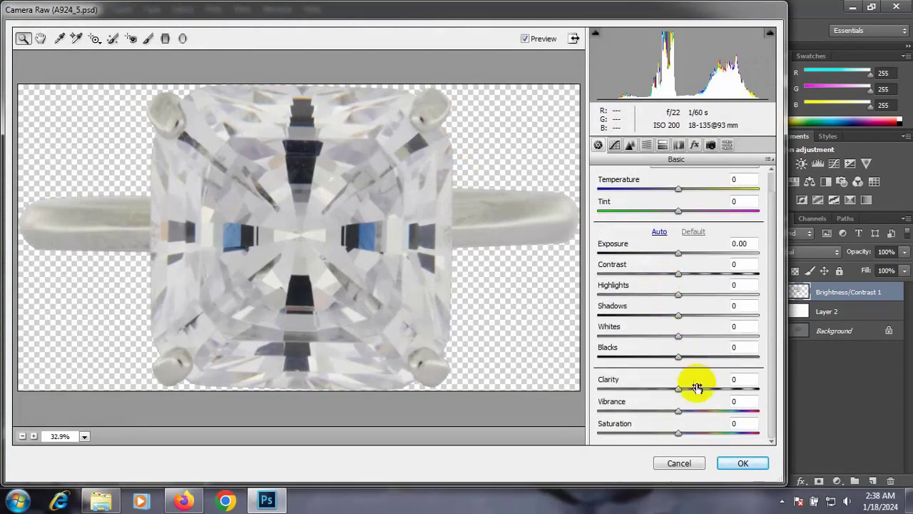
drag(682, 391, 705, 389)
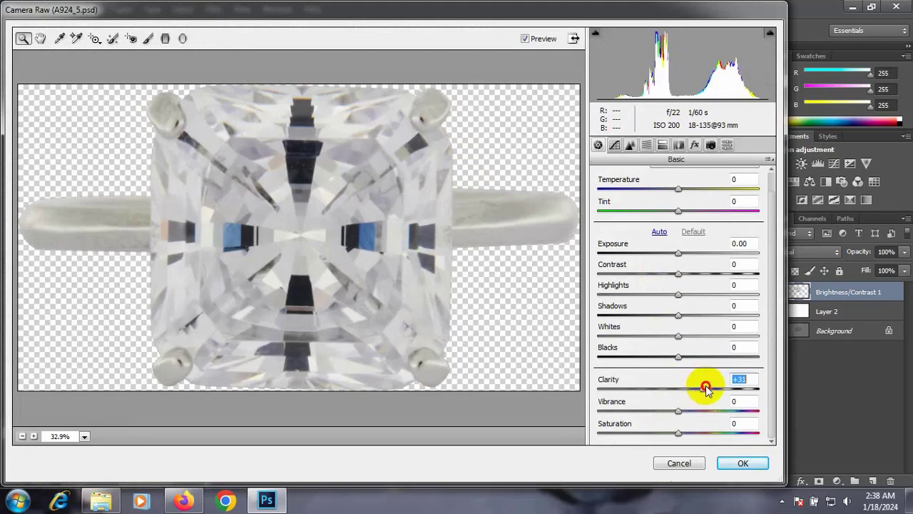
drag(680, 356, 683, 357)
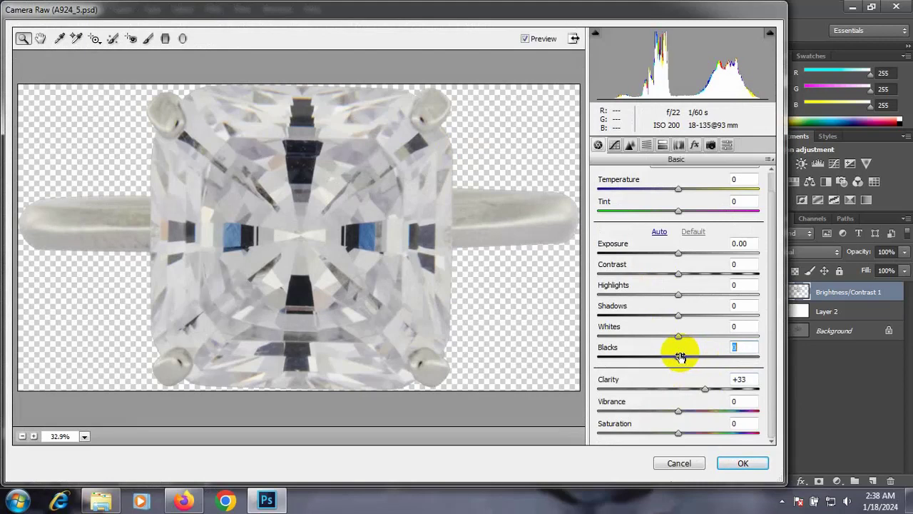
mouse_move(679, 337)
mouse_down()
mouse_move(689, 339)
mouse_move(662, 315)
mouse_move(695, 297)
mouse_move(698, 278)
mouse_up()
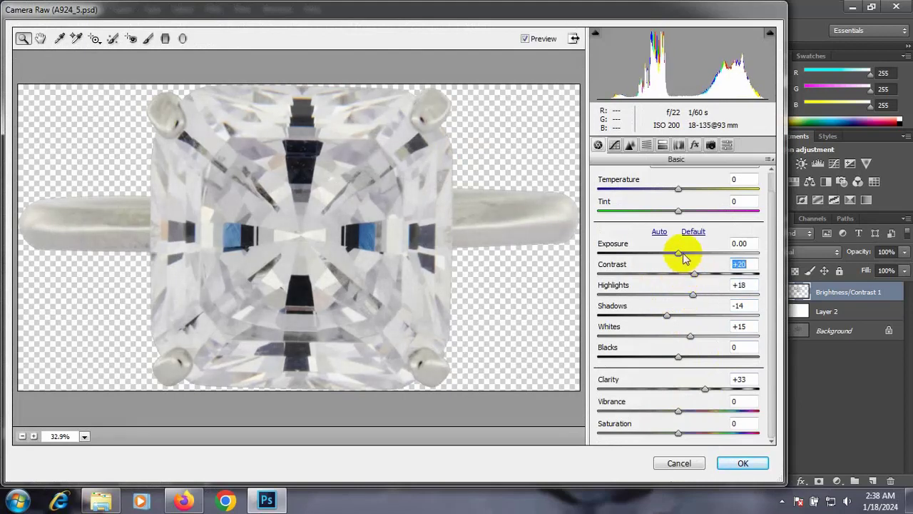
drag(678, 193, 673, 193)
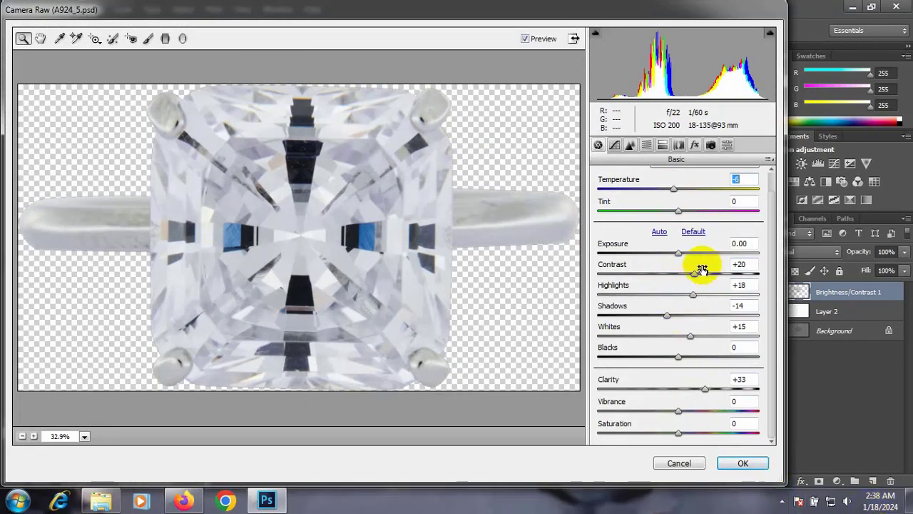
drag(682, 256, 683, 256)
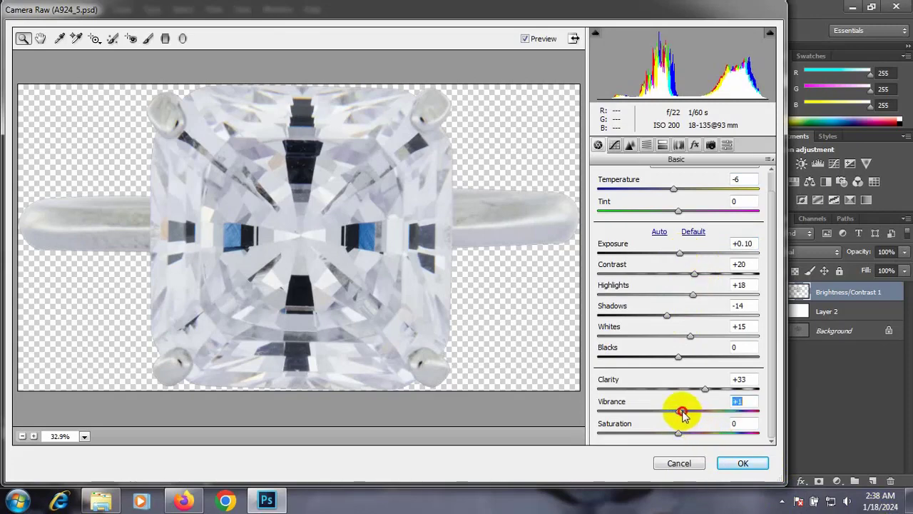
click(739, 463)
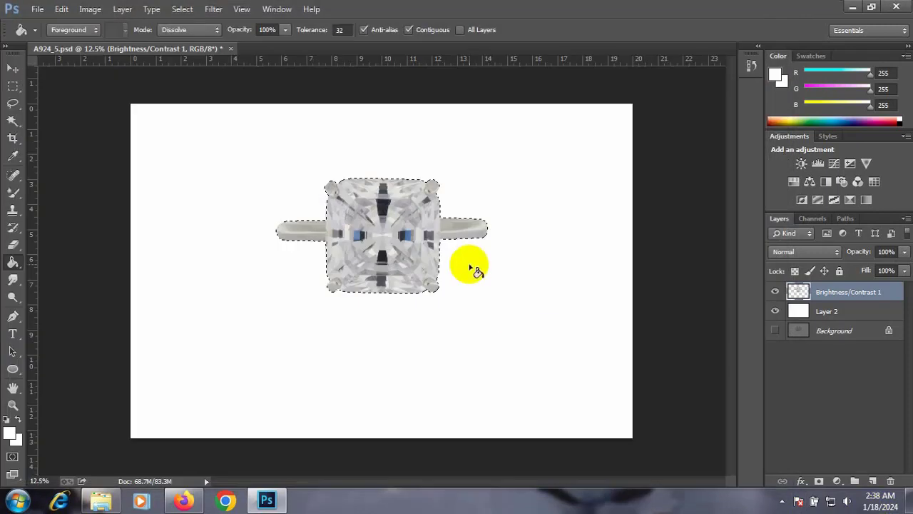
- Sharpen the ring with Unsharp Mask: Amount 99%, Radius 21.9 px, Threshold 37
click(213, 9)
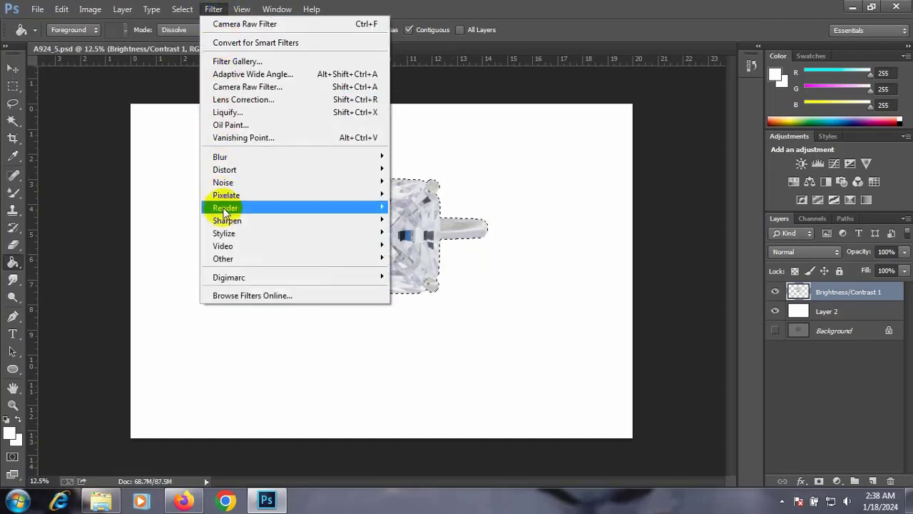
mouse_move(227, 220)
click(429, 283)
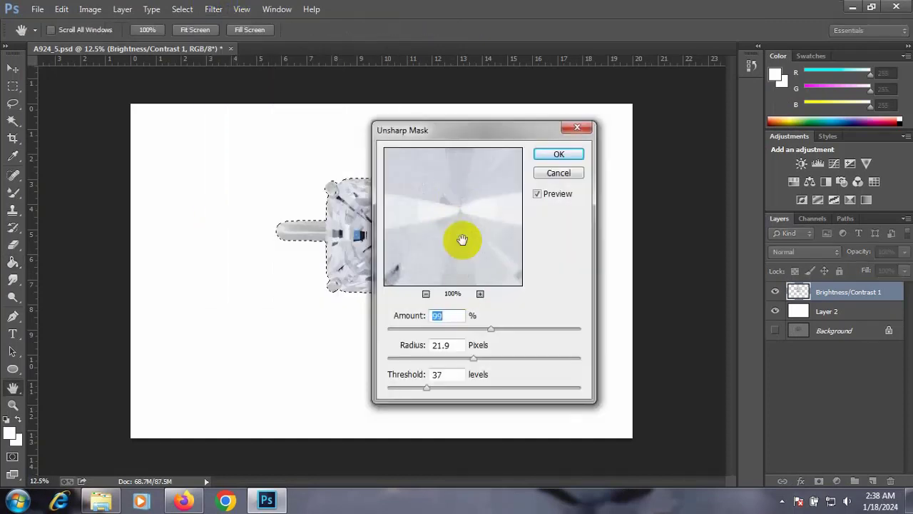
click(426, 293)
click(426, 294)
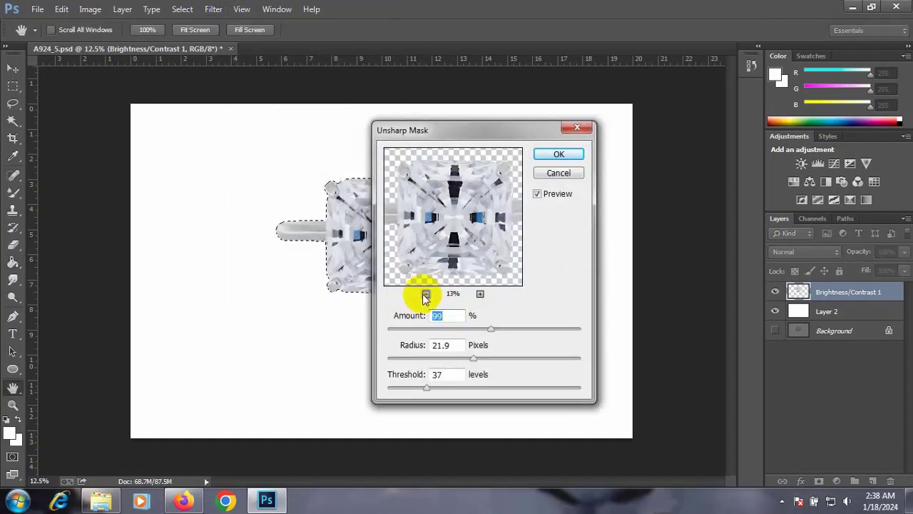
click(426, 294)
click(426, 294)
click(480, 294)
click(481, 294)
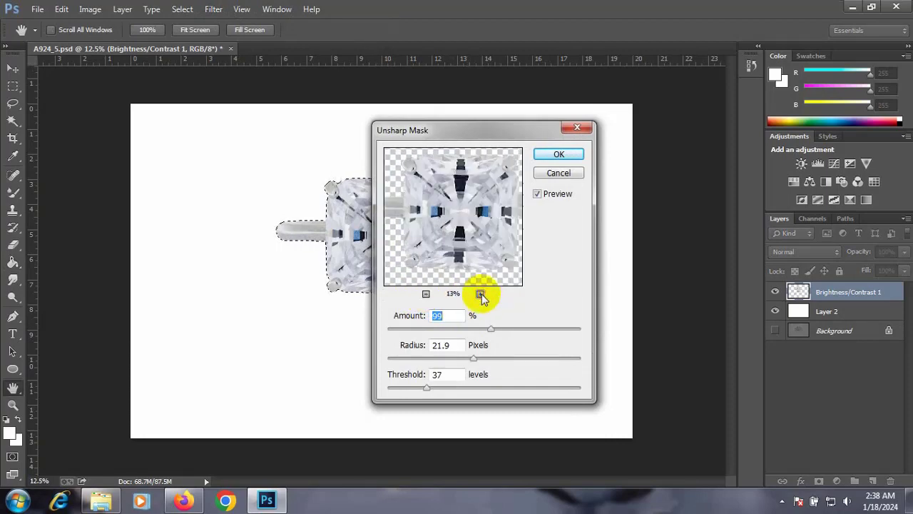
mouse_move(468, 240)
mouse_down()
mouse_move(464, 212)
mouse_move(472, 229)
mouse_up()
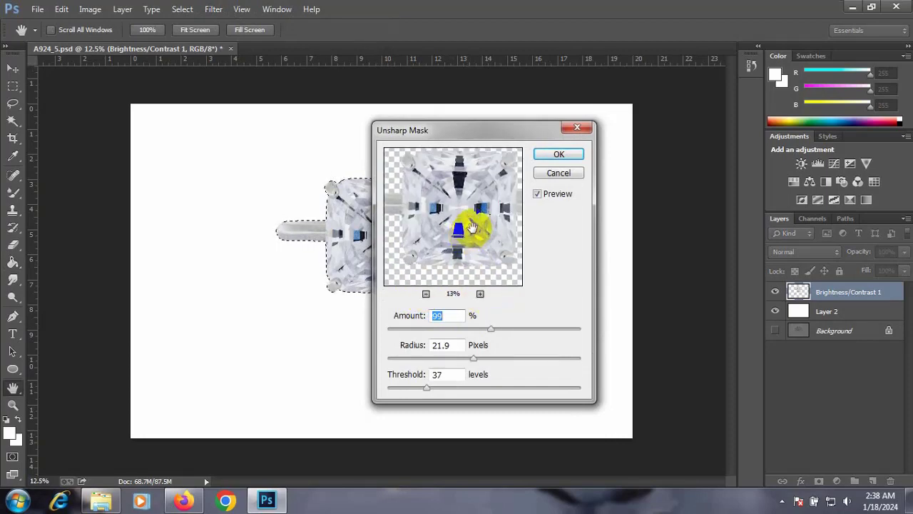
click(559, 154)
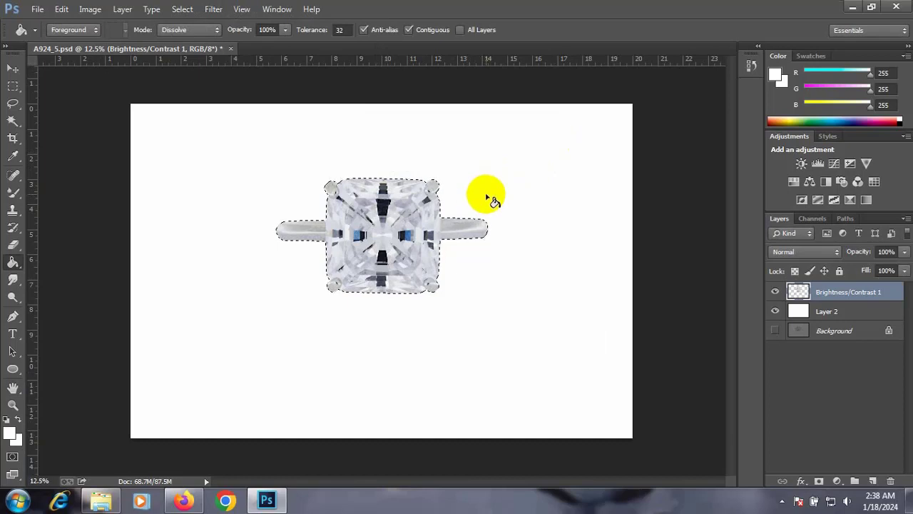
right_click(60, 176)
- Smooth the left band's grey texture with the Mixer Brush (Wet 36%, Load 49%, Mix 41%)
drag(13, 190, 65, 230)
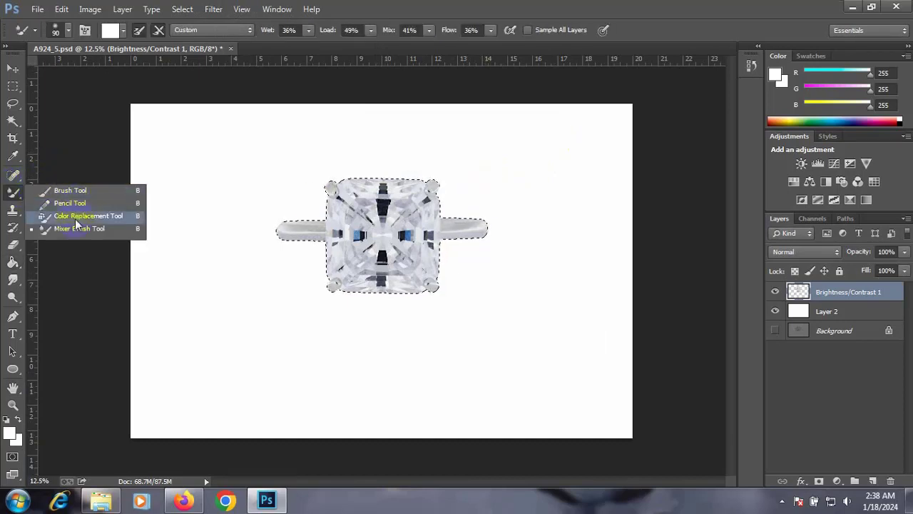
key(ctrl+d)
key(ctrl+plus)
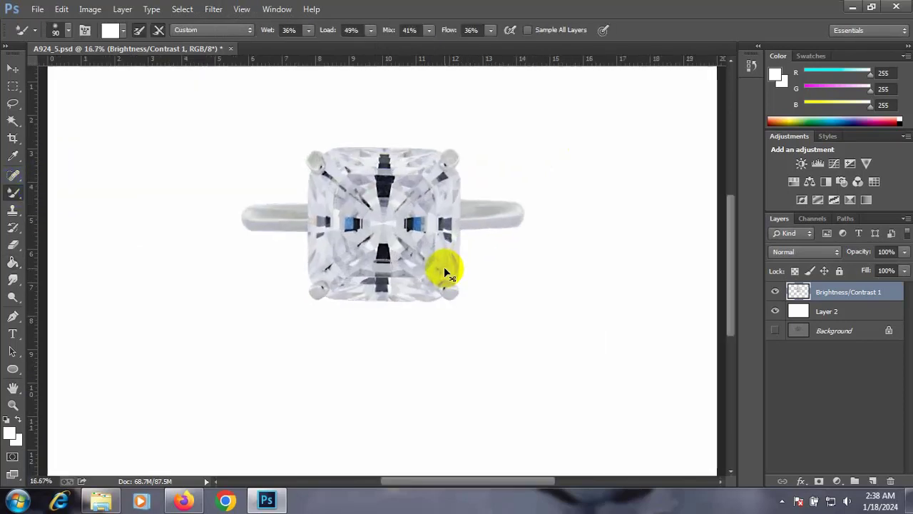
key(ctrl+plus)
key(ctrl+plus)
key(ctrl+plus)
scroll(357, 159, up, 3)
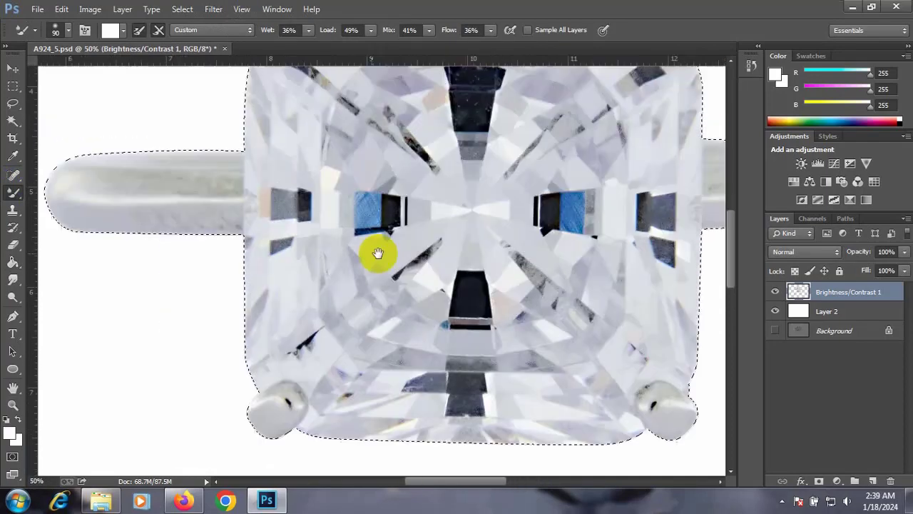
scroll(377, 255, left, 2)
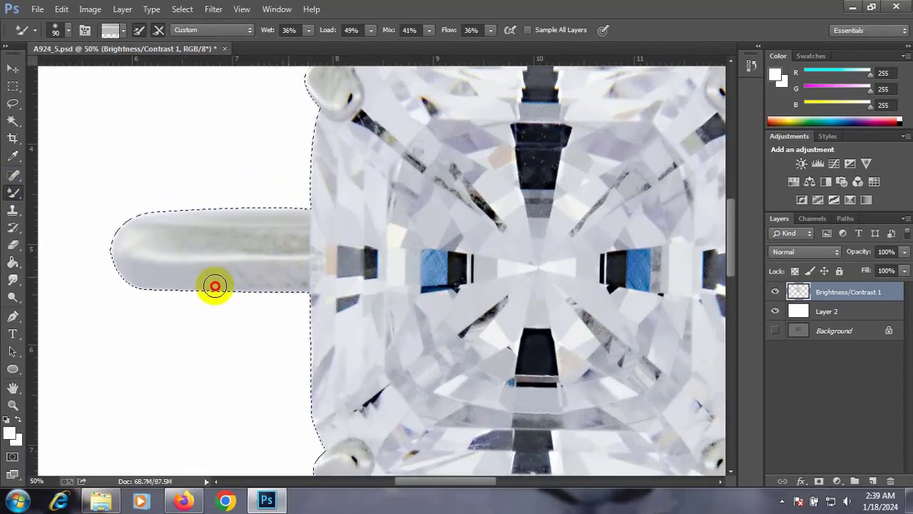
drag(275, 278, 143, 280)
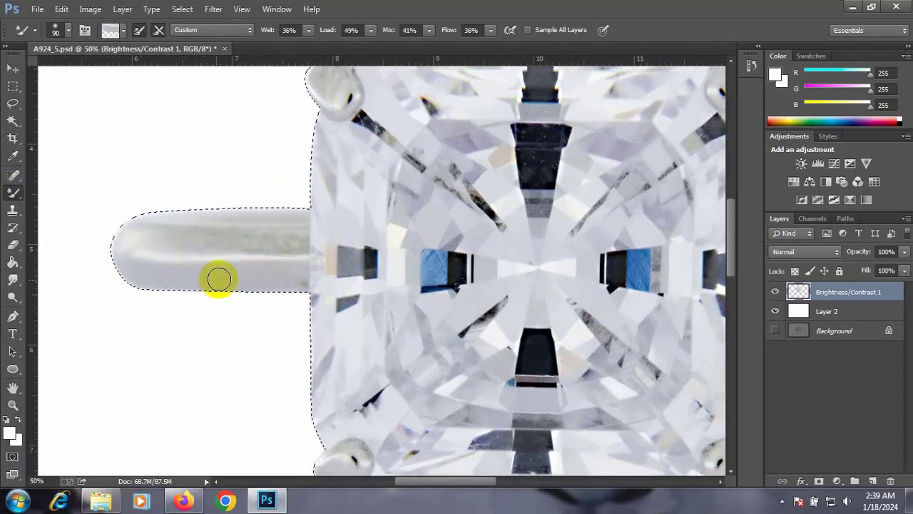
drag(218, 277, 259, 271)
mouse_move(178, 237)
mouse_down()
mouse_move(269, 248)
mouse_move(273, 209)
mouse_move(149, 210)
mouse_move(250, 202)
mouse_move(196, 243)
mouse_move(157, 237)
mouse_move(222, 272)
mouse_move(202, 286)
mouse_up()
- Smooth the right band's grey texture out to its rounded end
scroll(122, 224, right, 5)
scroll(367, 198, right, 2)
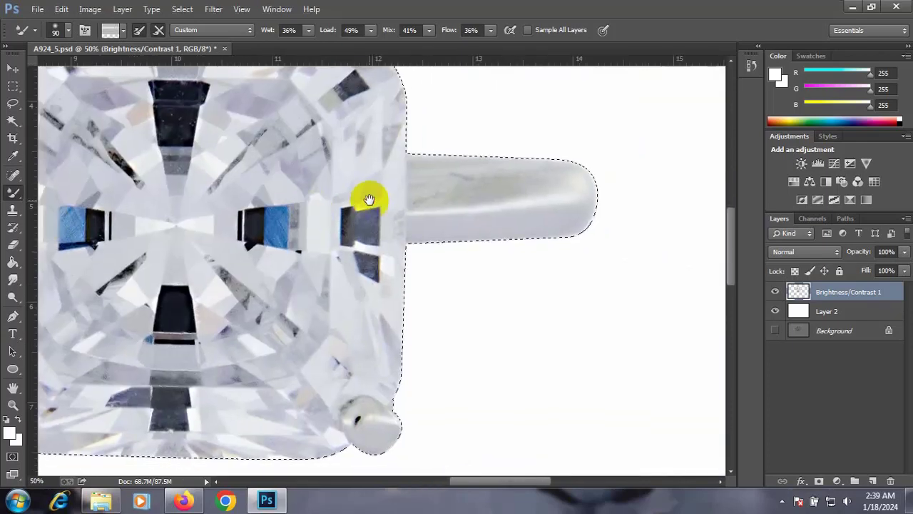
mouse_move(461, 186)
mouse_down()
mouse_move(472, 227)
mouse_move(566, 218)
mouse_move(471, 224)
mouse_up()
mouse_move(436, 195)
mouse_down()
mouse_move(556, 177)
mouse_move(578, 192)
mouse_move(524, 163)
mouse_move(550, 202)
mouse_up()
drag(113, 135, 414, 210)
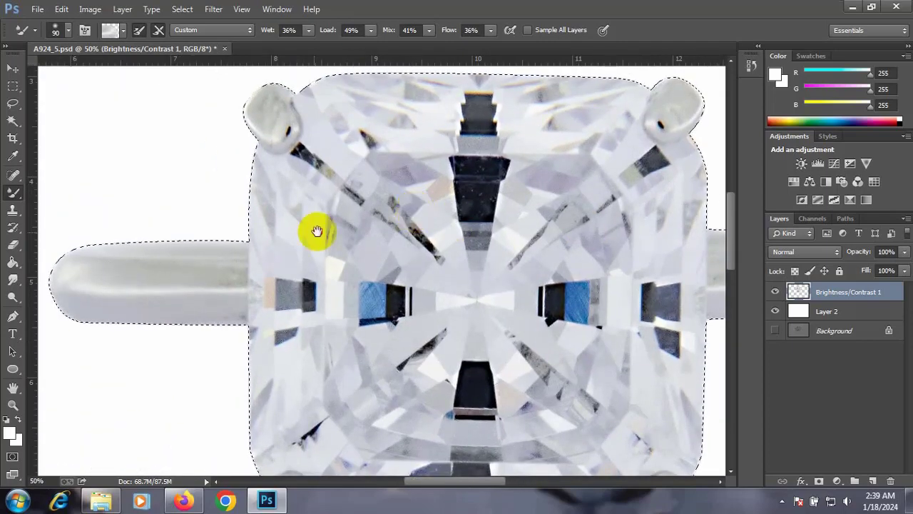
- Trace a Pen Tool path along the top edges of the left and right ring bands
click(12, 317)
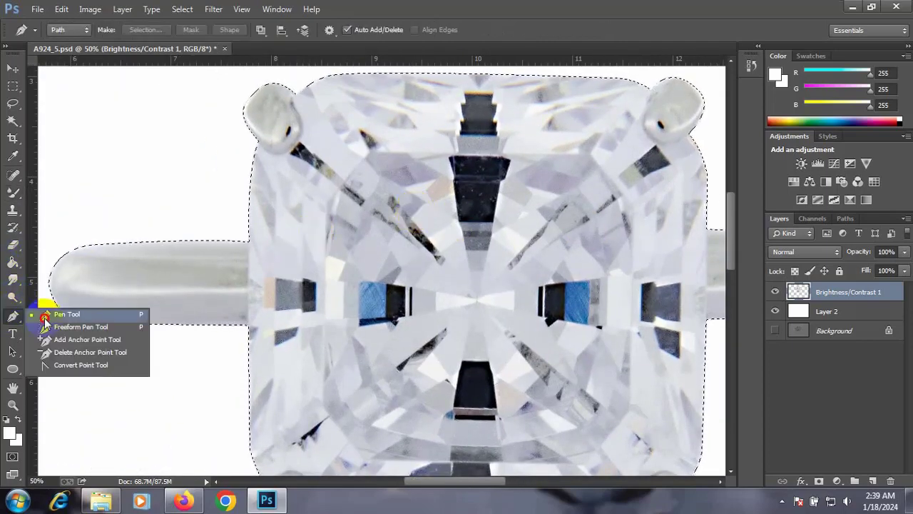
drag(13, 317, 53, 312)
click(247, 244)
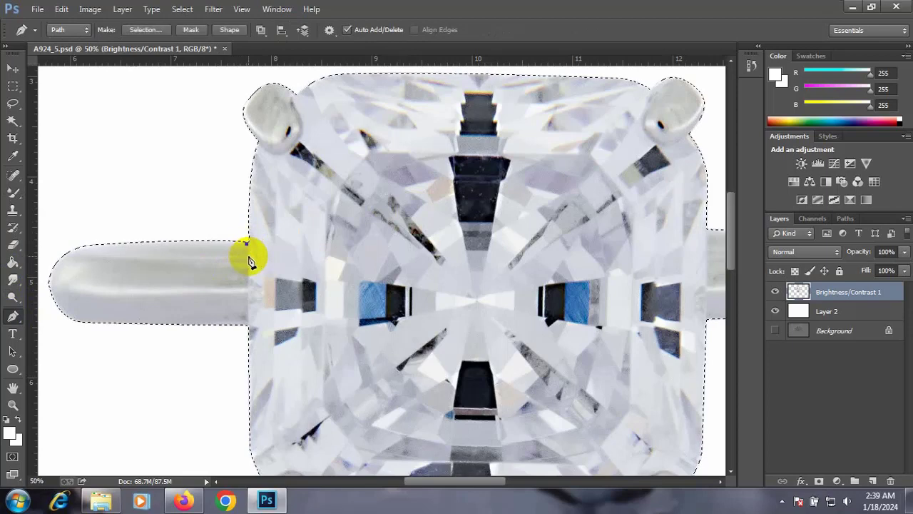
click(147, 253)
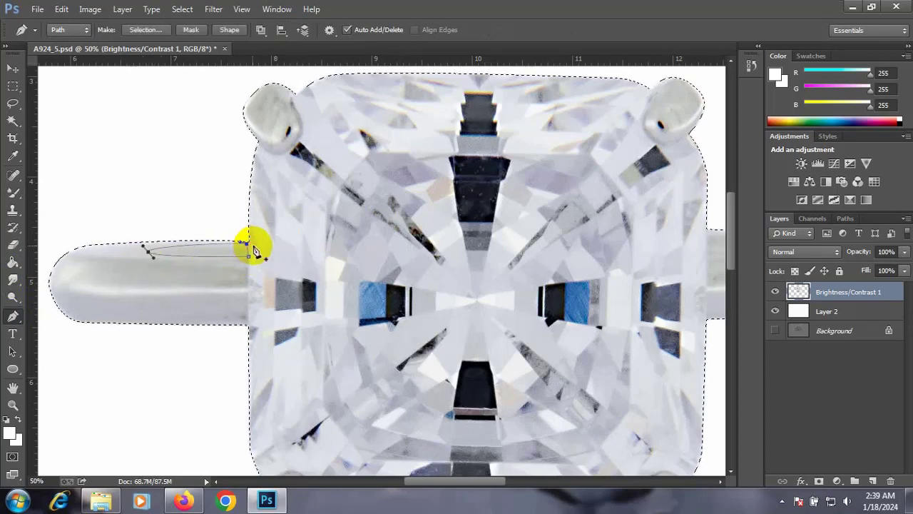
scroll(407, 224, right, 5)
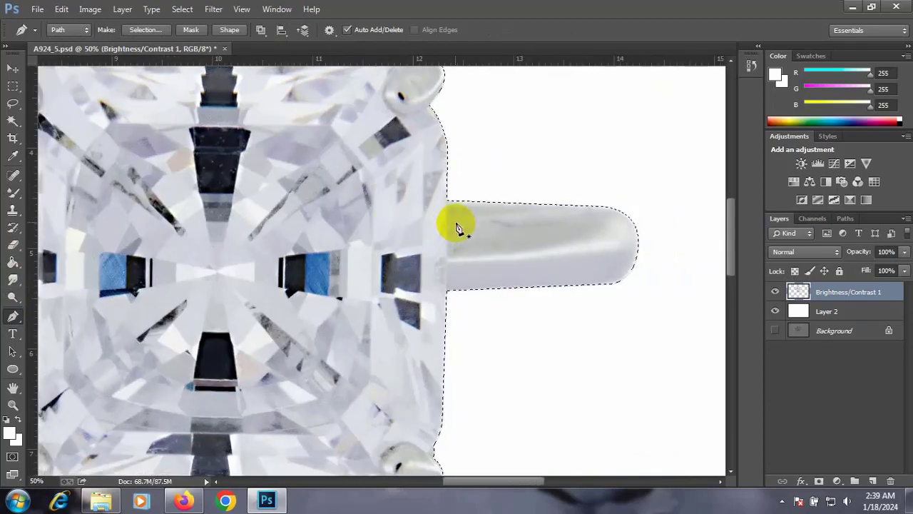
drag(449, 204, 447, 222)
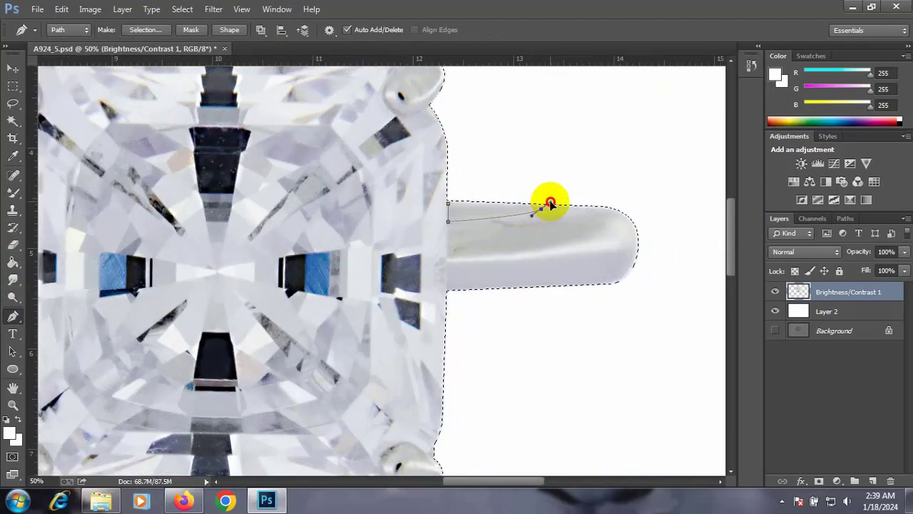
drag(551, 205, 550, 204)
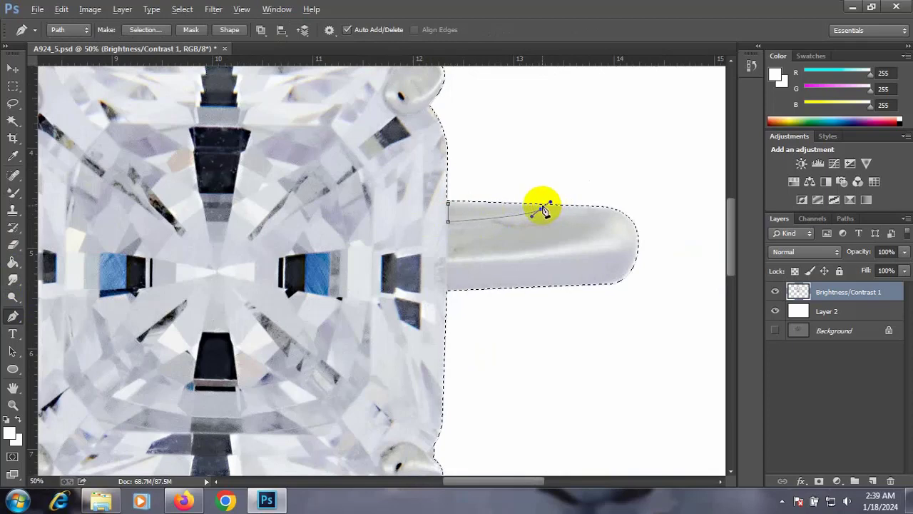
- Close the band-edge path on its first anchor and save it as Path 1
click(426, 207)
click(846, 218)
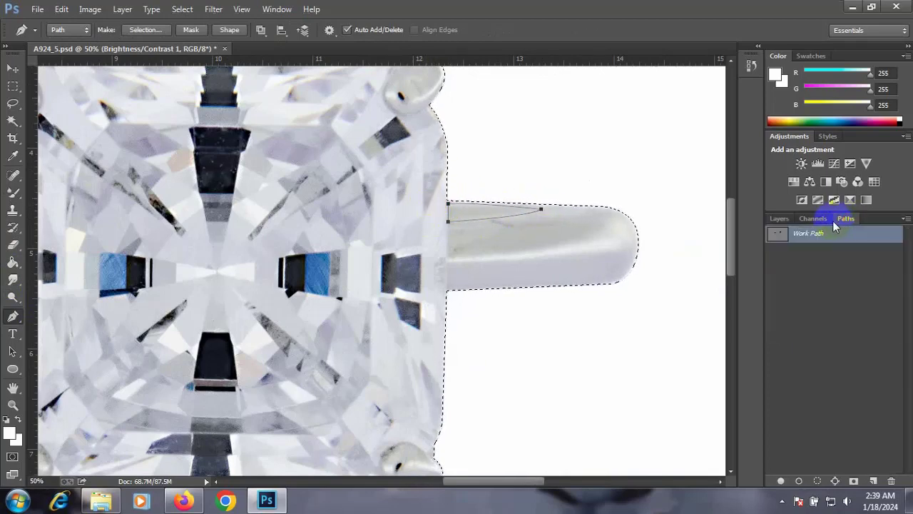
click(906, 218)
click(857, 230)
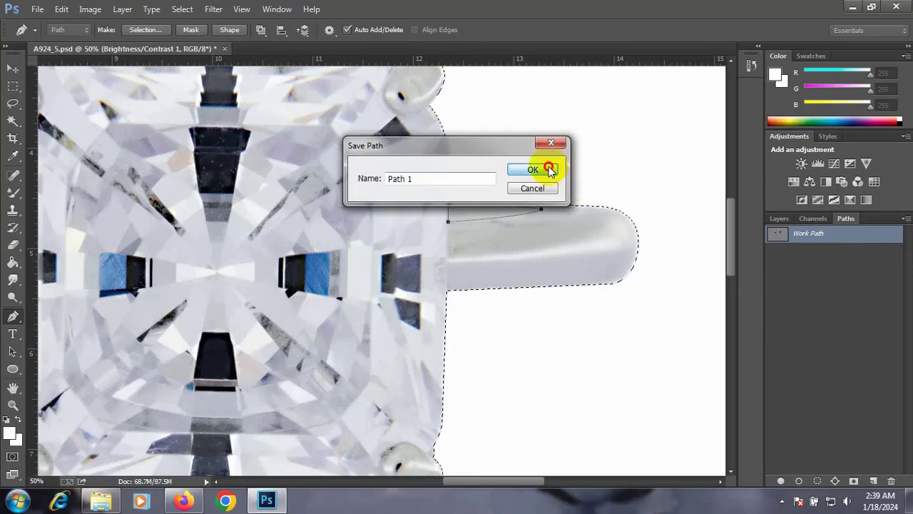
click(546, 170)
- Turn Path 1 into a 1-pixel feathered selection and add new Layer 3
key(ctrl+0)
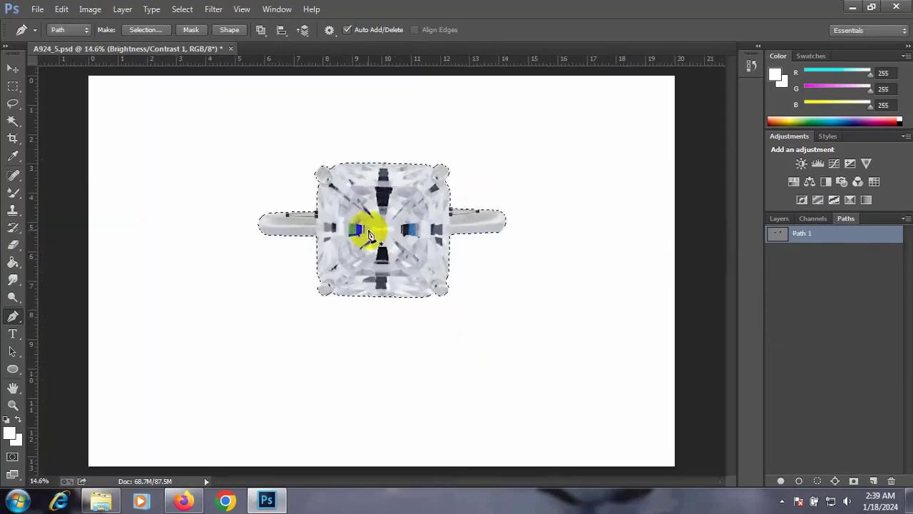
right_click(385, 232)
click(404, 255)
click(502, 142)
key(p)
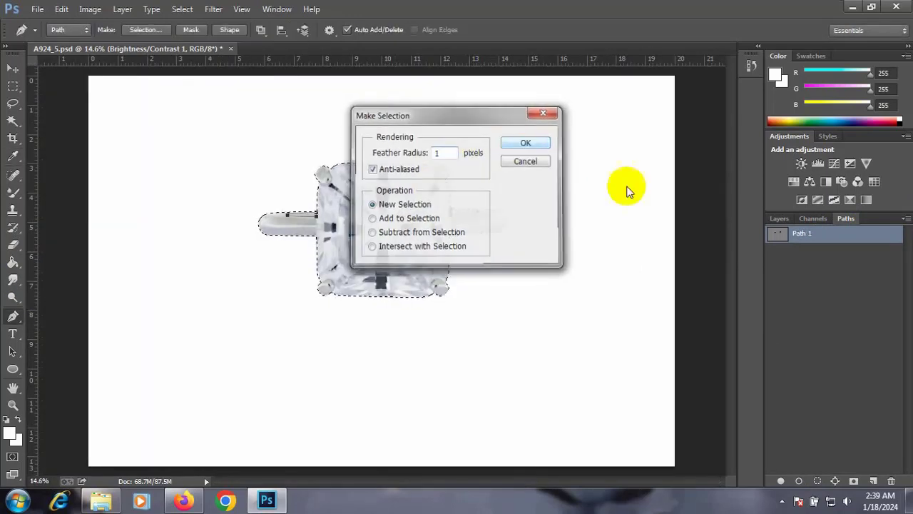
click(779, 219)
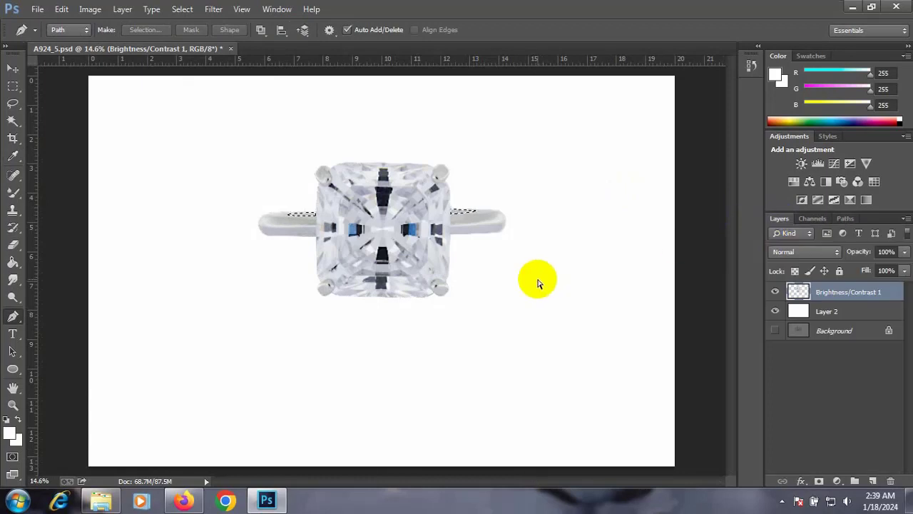
key(ctrl+j)
- Zoom in on the bands and set up the Brush at 48% opacity and 54% flow
ctrl+click(799, 293)
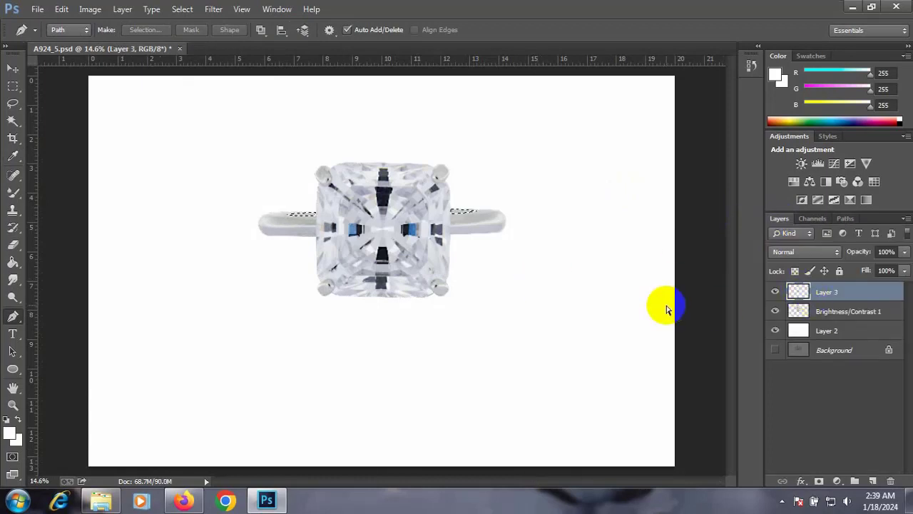
key(ctrl+plus)
key(ctrl+plus)
key(ctrl+plus)
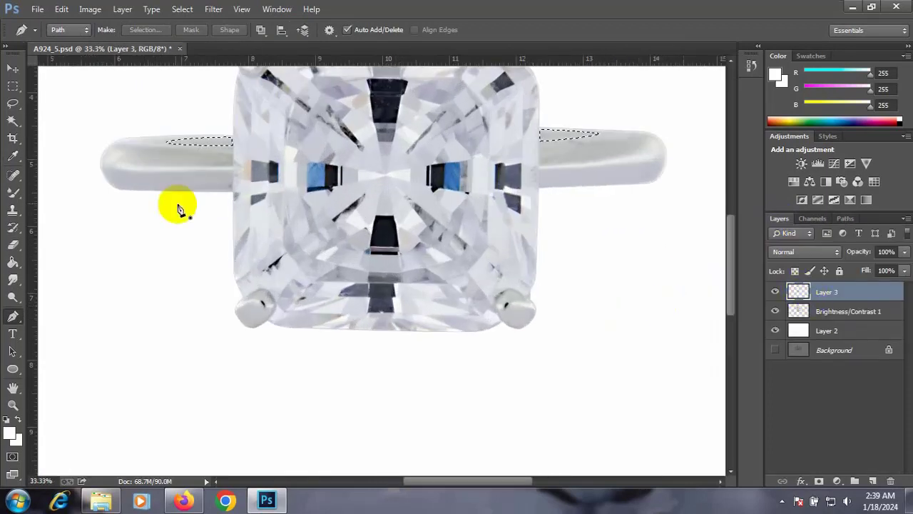
click(13, 191)
click(45, 191)
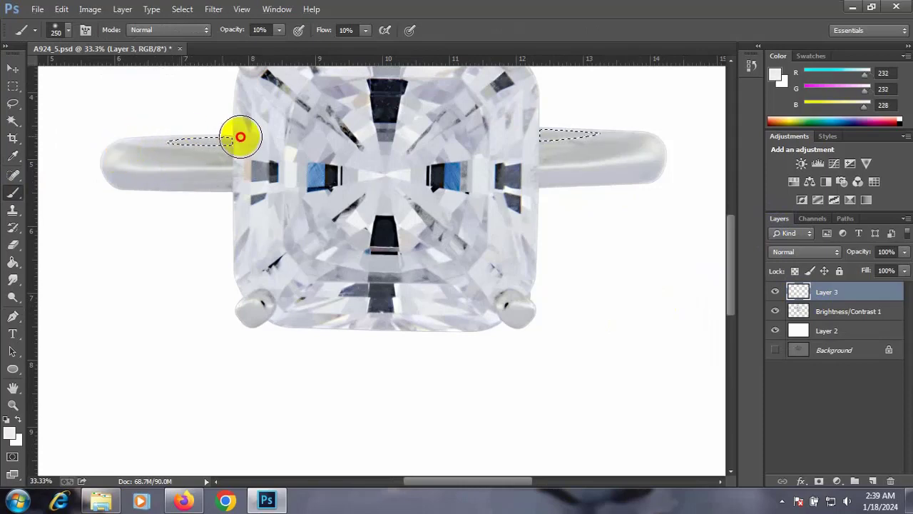
drag(121, 150, 190, 145)
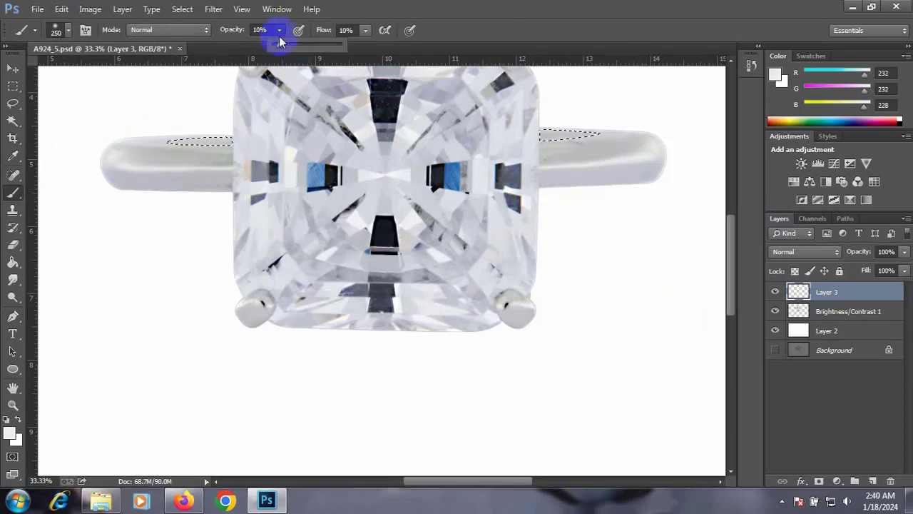
drag(282, 46, 300, 47)
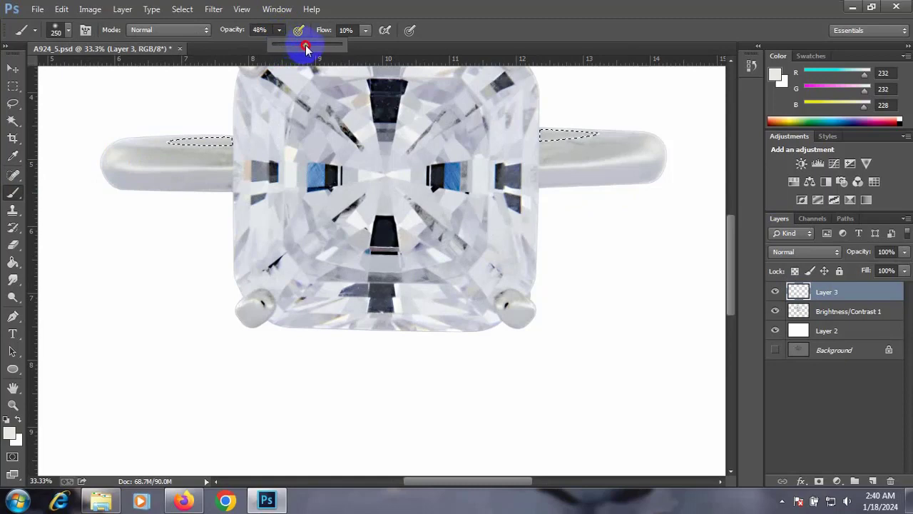
click(366, 32)
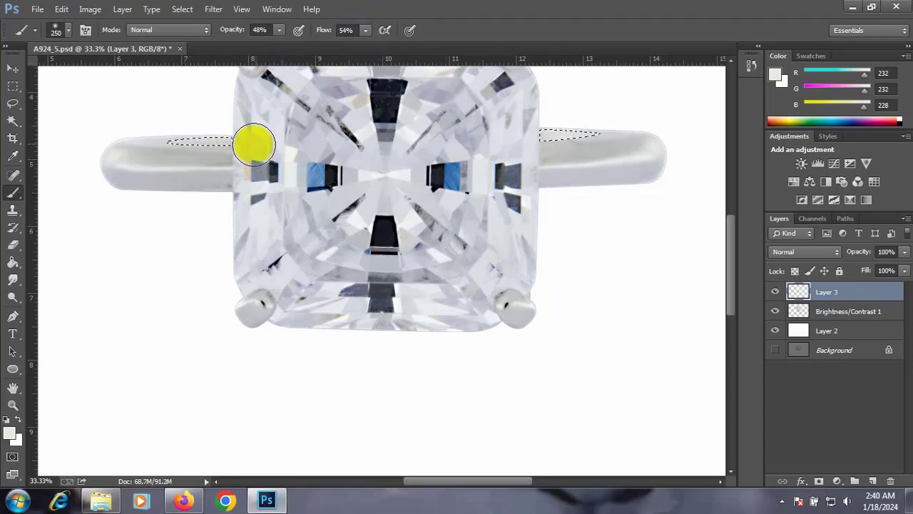
- Paint sampled light and white strokes along both bands' top highlights, then deselect
alt+click(150, 136)
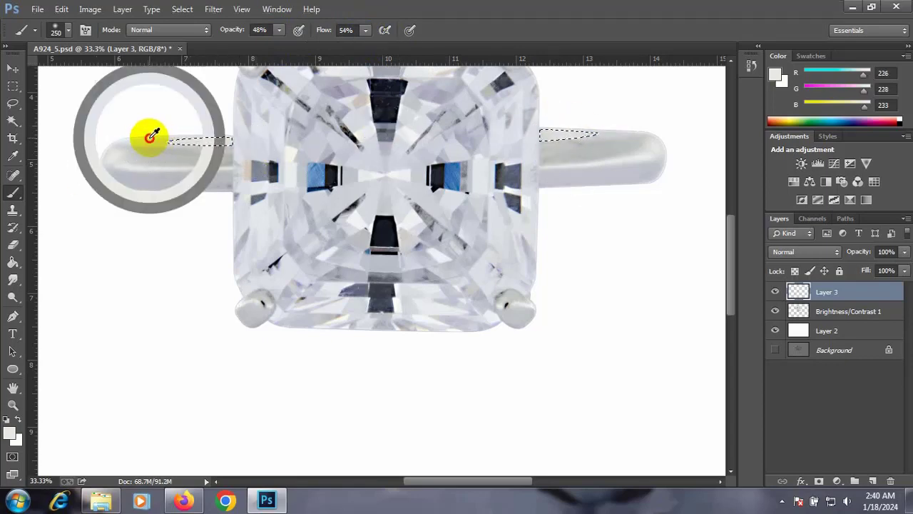
mouse_move(202, 146)
mouse_down()
mouse_move(148, 148)
mouse_move(584, 145)
mouse_move(261, 171)
mouse_move(143, 149)
mouse_move(422, 128)
mouse_move(230, 125)
mouse_up()
alt+click(204, 102)
key(bracketleft)
key(bracketleft)
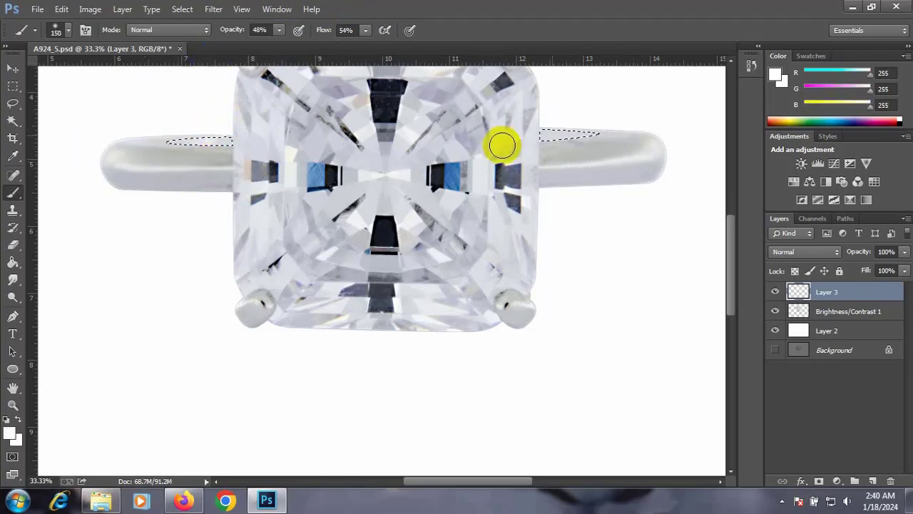
mouse_move(566, 106)
mouse_down()
mouse_move(558, 168)
mouse_move(567, 116)
mouse_up()
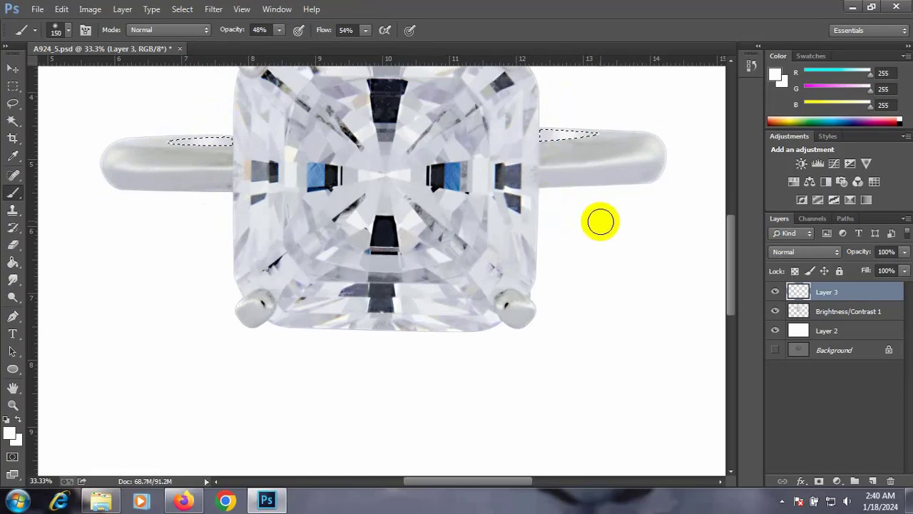
key(ctrl+d)
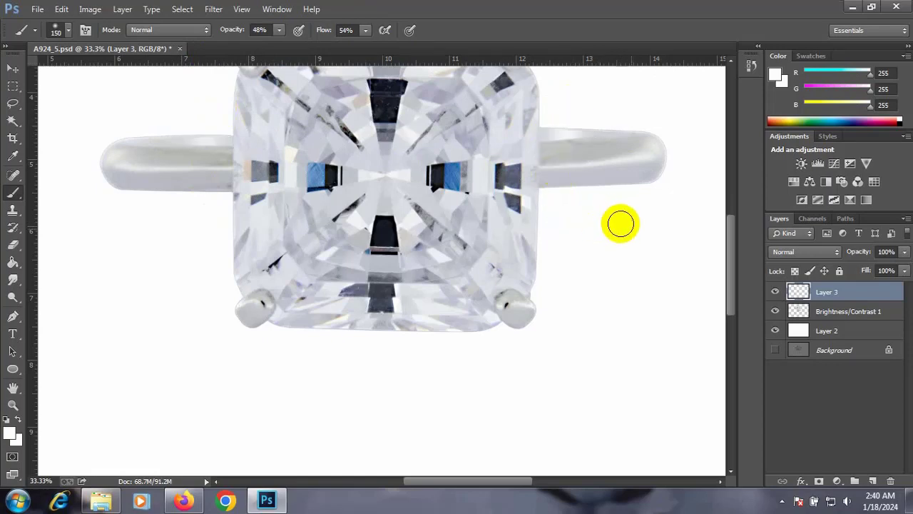
- Add a ring-masked Brightness/Contrast 2 with contrast 10, then reload the ring selection
click(799, 311)
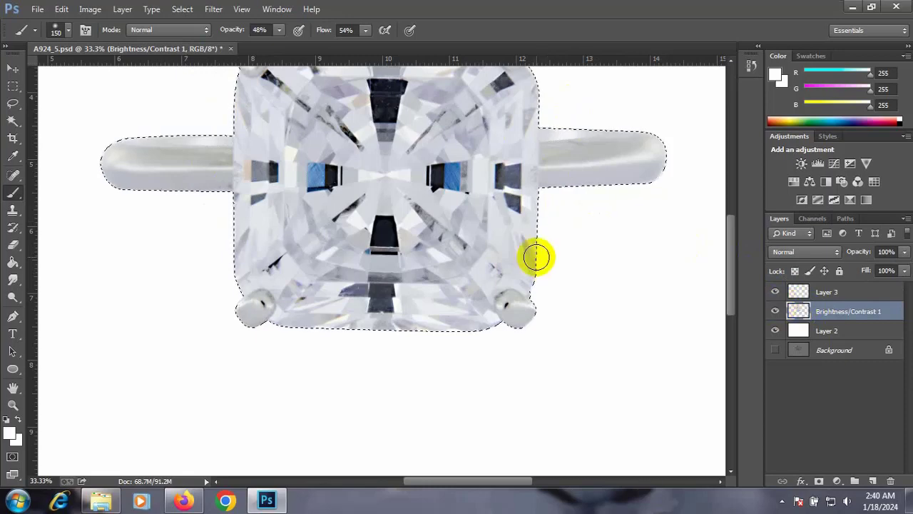
key(ctrl+minus)
key(ctrl+minus)
key(ctrl+plus)
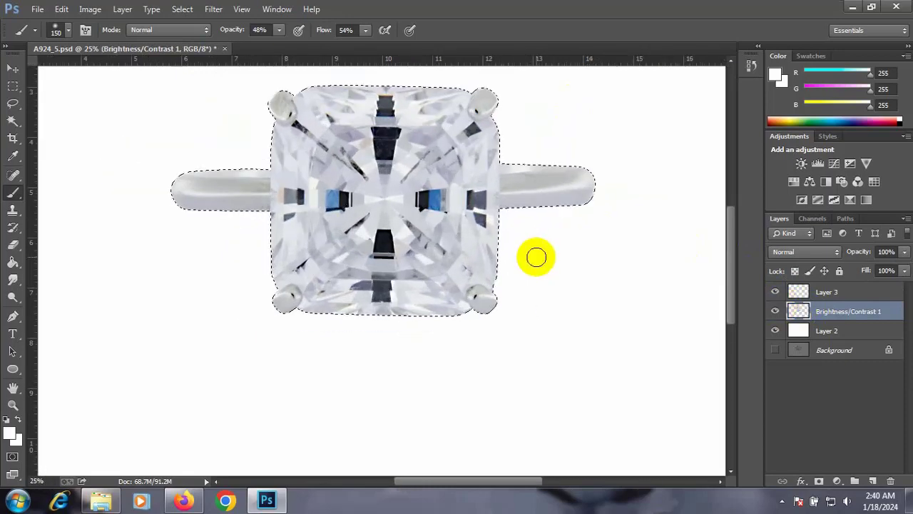
click(802, 163)
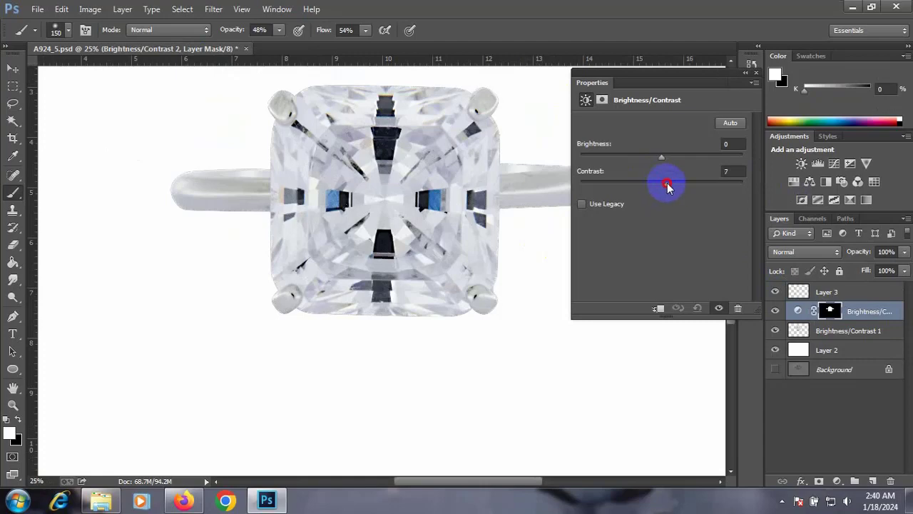
drag(671, 184, 669, 184)
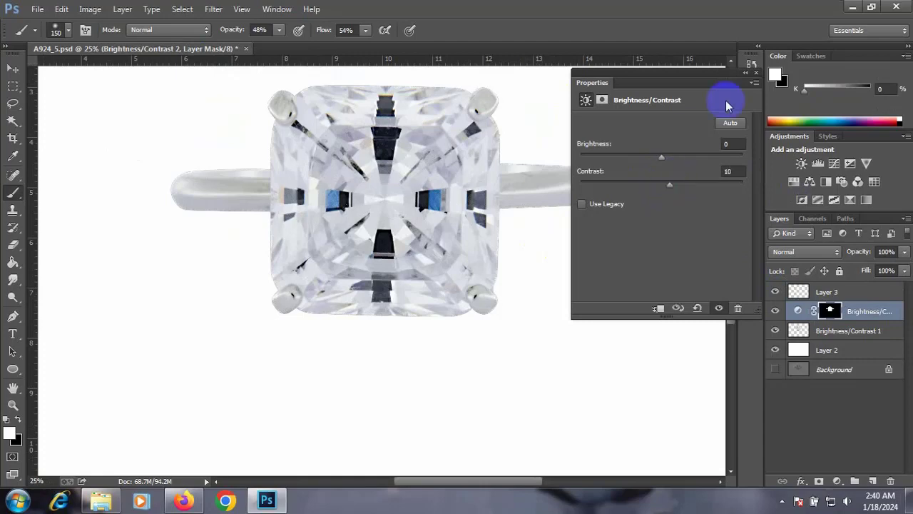
click(755, 74)
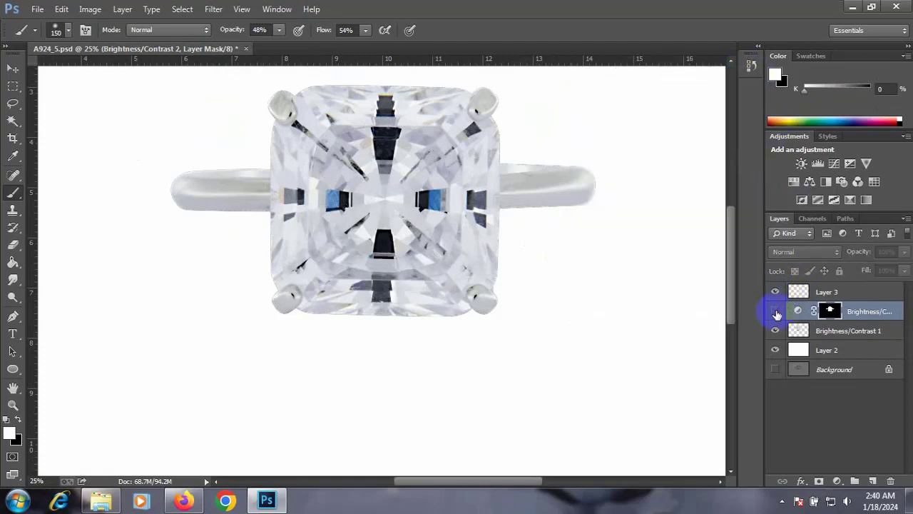
click(836, 340)
ctrl+click(798, 330)
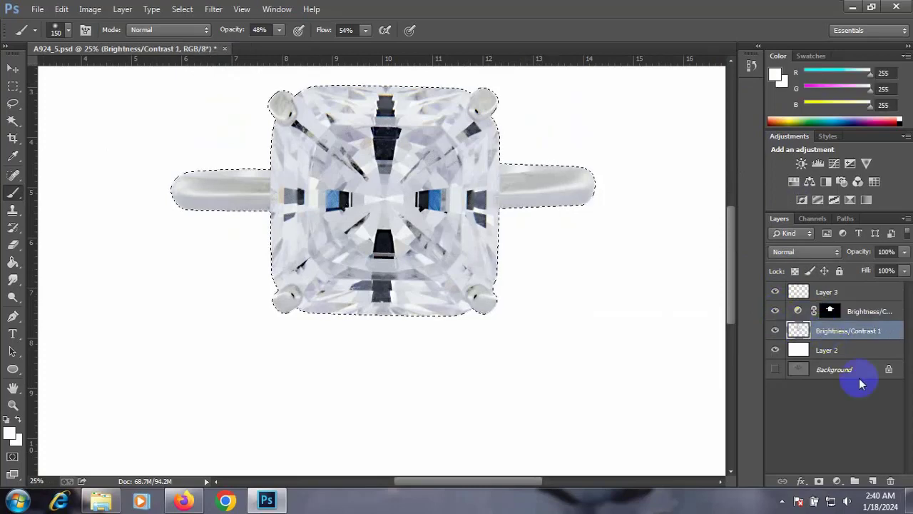
- Fill the ring selection on new Layer 4 with light grey in Color blend mode
click(872, 482)
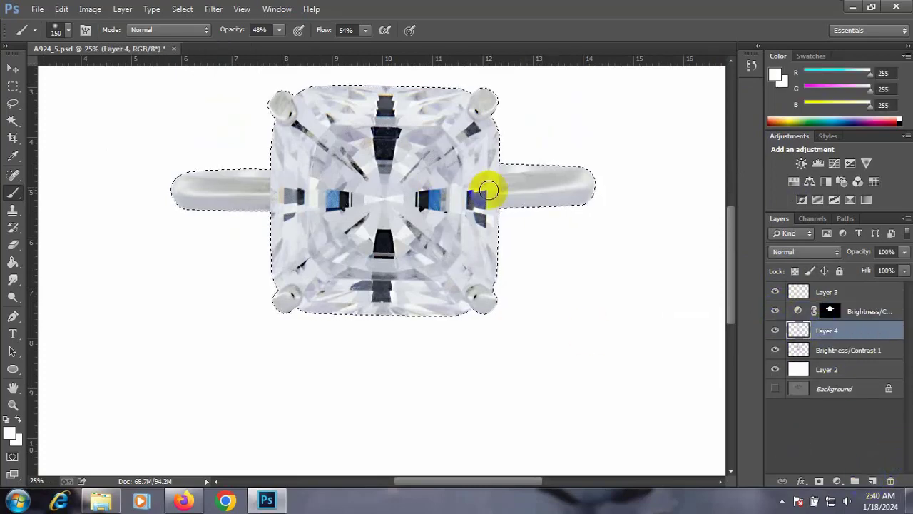
click(13, 262)
click(10, 432)
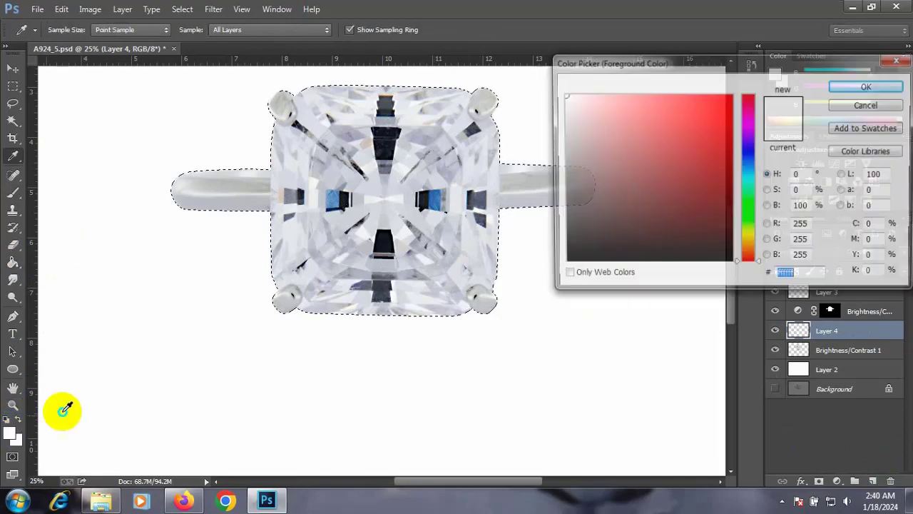
click(564, 106)
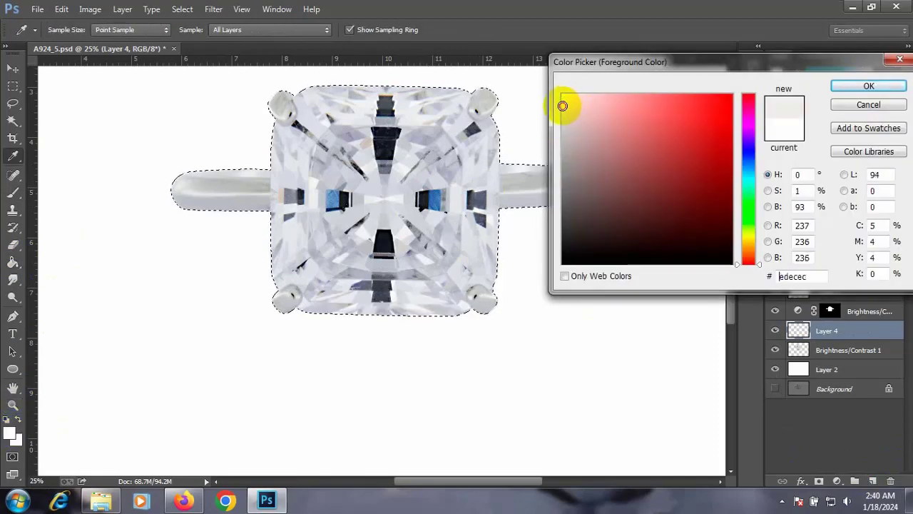
click(842, 86)
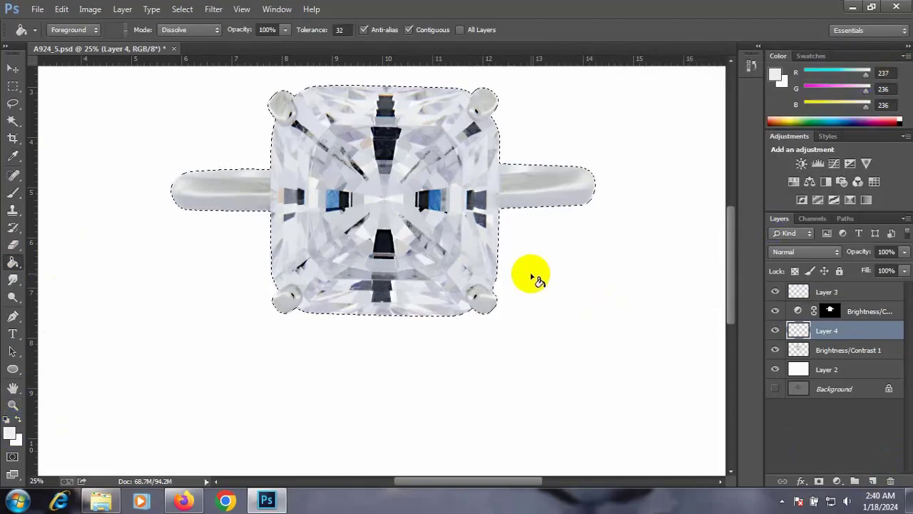
click(436, 222)
click(794, 251)
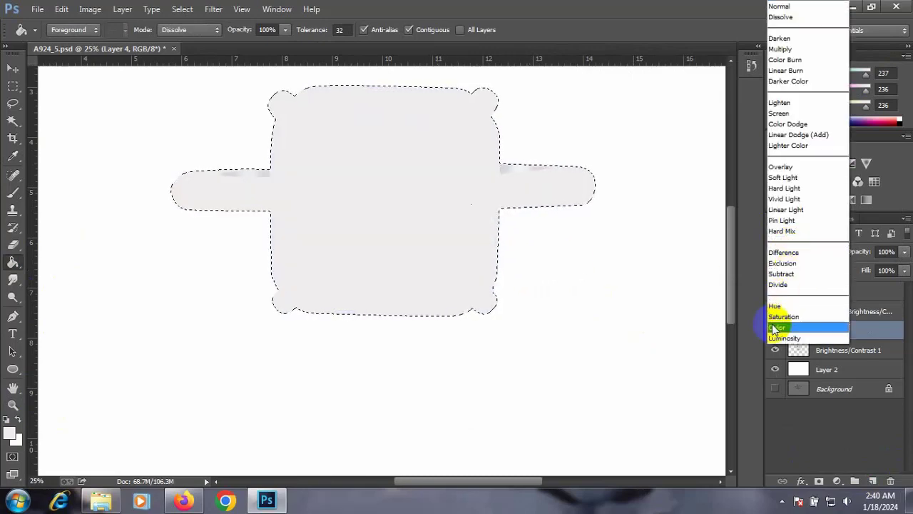
click(792, 321)
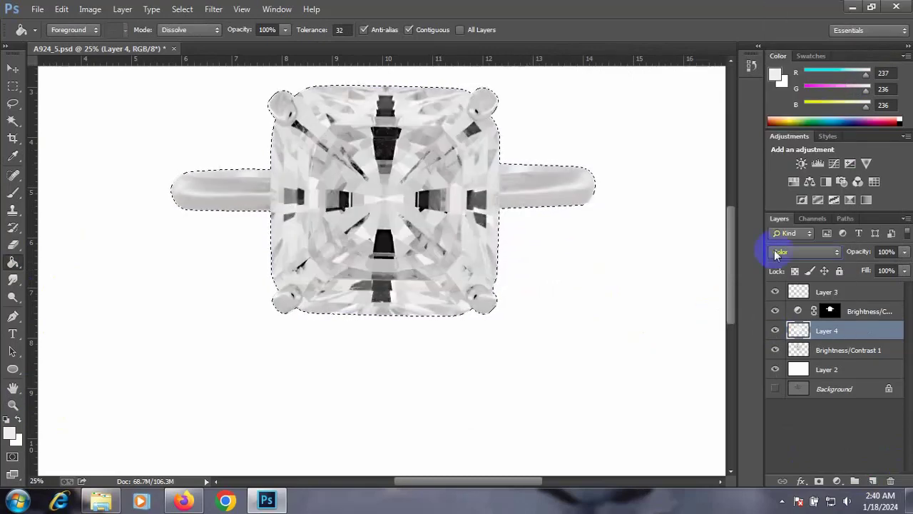
- Refill the ring selection on Layer 4 with a slightly different grey
click(11, 433)
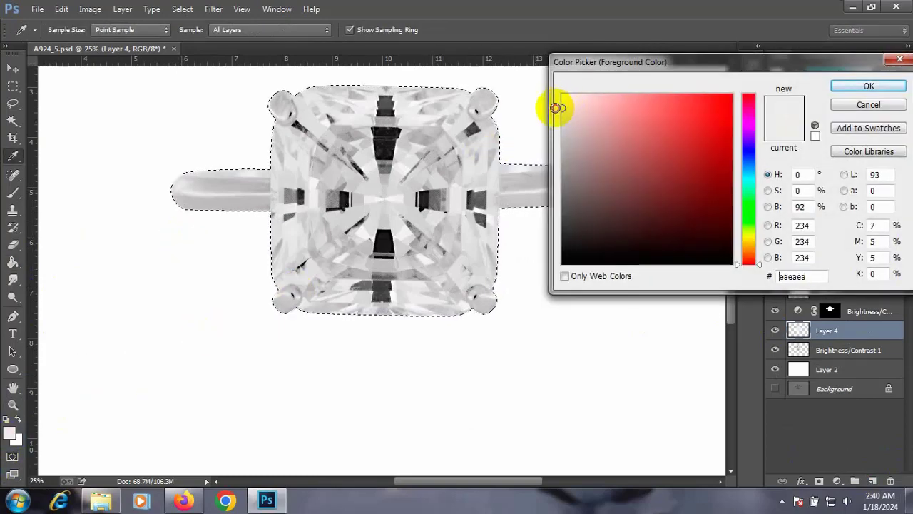
click(868, 85)
key(g)
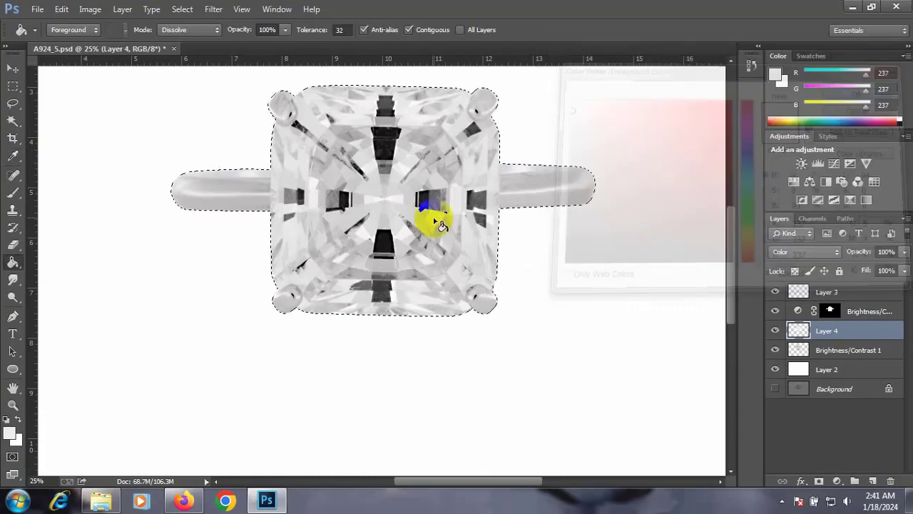
click(436, 216)
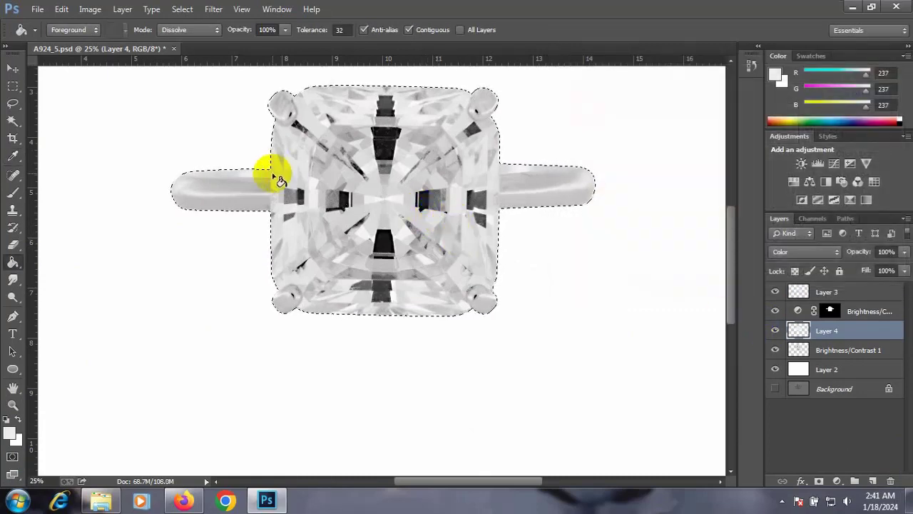
click(44, 196)
click(13, 245)
- Erase Layer 4's grey from the centre and across the diamond
click(828, 387)
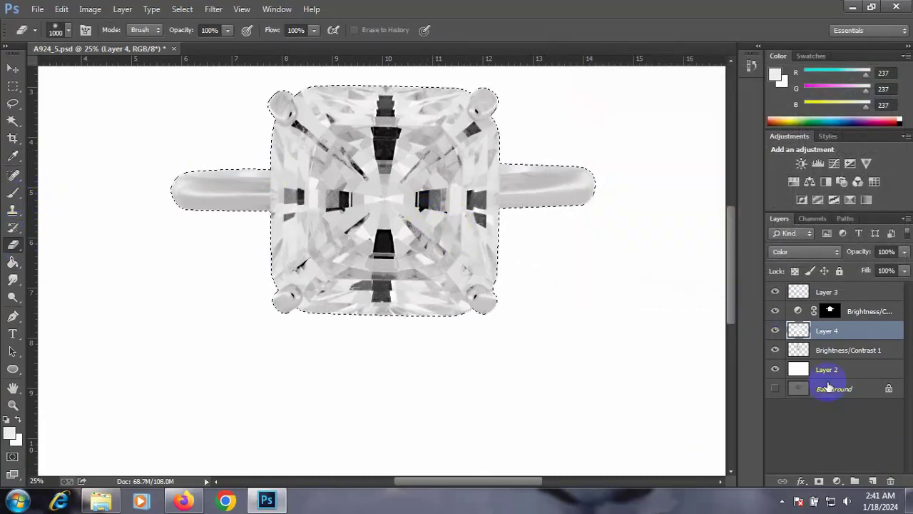
click(776, 330)
mouse_move(400, 178)
mouse_down()
mouse_move(406, 189)
mouse_move(408, 174)
mouse_up()
key(bracketleft)
key(bracketleft)
key(bracketleft)
key(bracketleft)
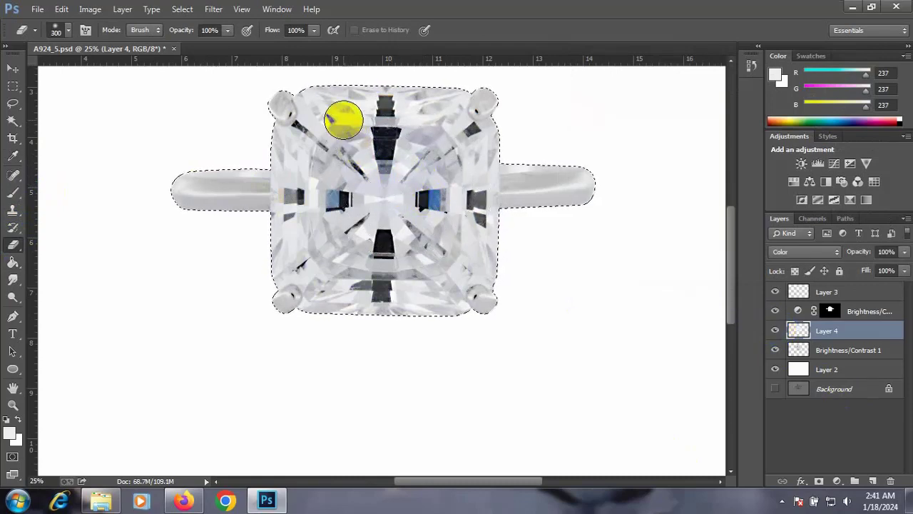
drag(410, 142, 719, 250)
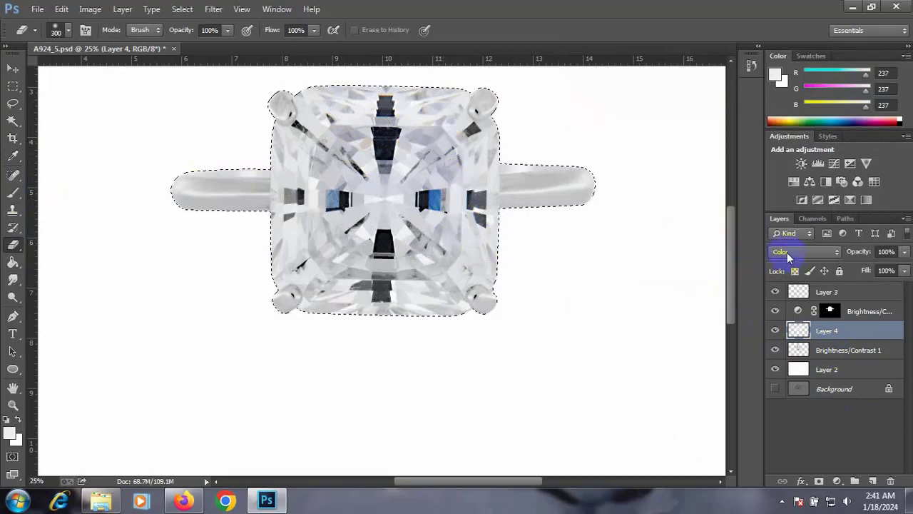
drag(351, 122, 443, 177)
- Check erased areas in Normal mode, clean up the stone's edges, and restore Color mode
click(796, 258)
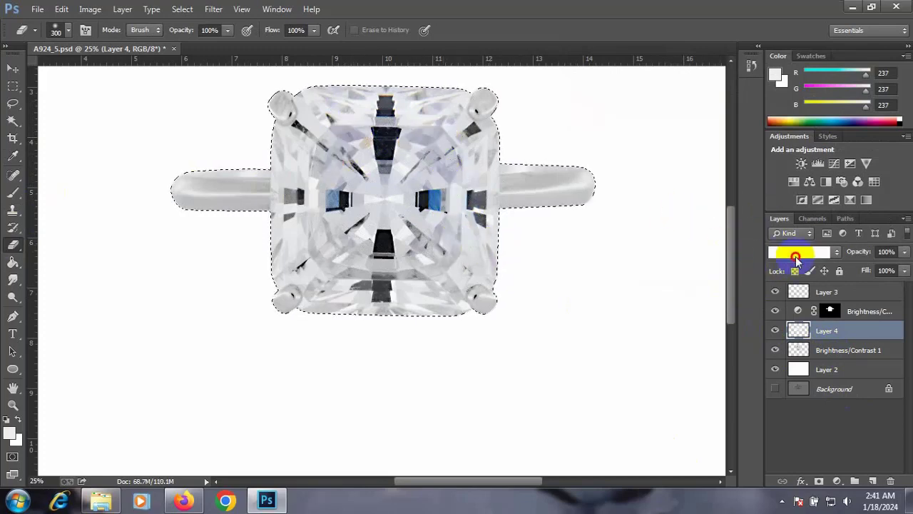
click(828, 10)
mouse_move(561, 139)
mouse_down()
mouse_move(307, 169)
mouse_move(448, 227)
mouse_move(452, 150)
mouse_move(350, 108)
mouse_move(299, 147)
mouse_move(292, 245)
mouse_move(371, 300)
mouse_move(431, 270)
mouse_move(464, 203)
mouse_move(476, 143)
mouse_up()
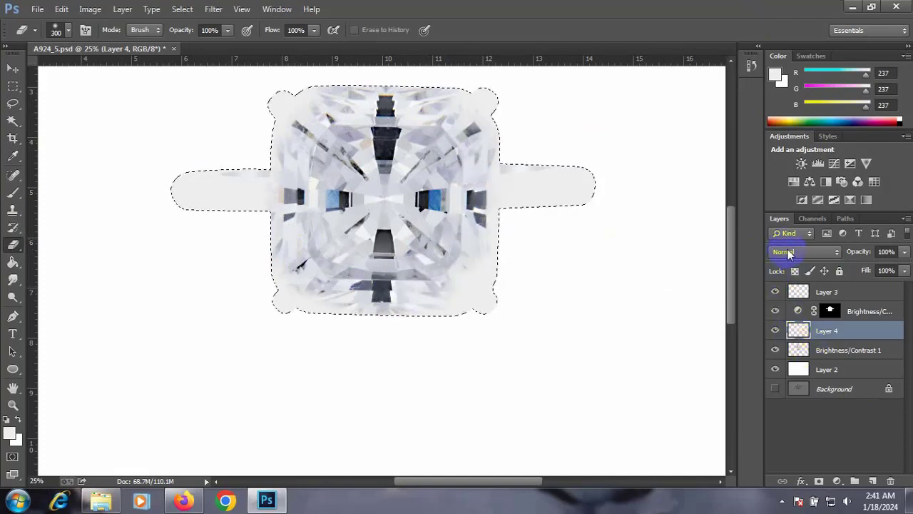
click(788, 252)
click(777, 322)
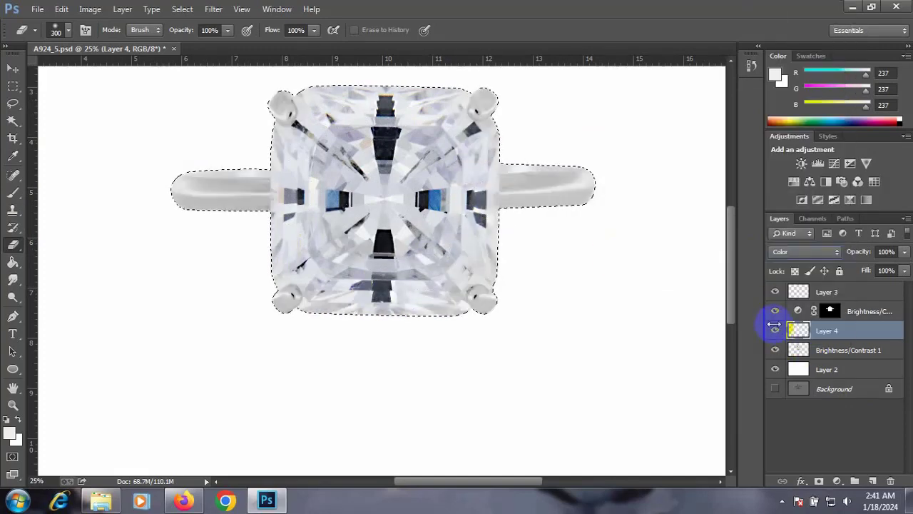
mouse_move(396, 102)
mouse_down()
mouse_move(322, 112)
mouse_move(334, 275)
mouse_up()
drag(468, 270, 485, 285)
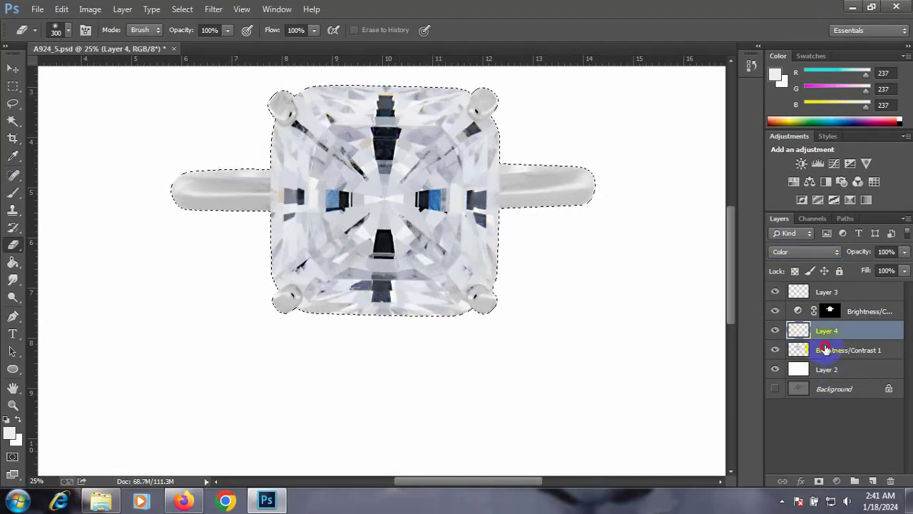
- With Brightness/Contrast 1 selected, start a new layer via Layer > New > Layer
click(826, 349)
click(212, 10)
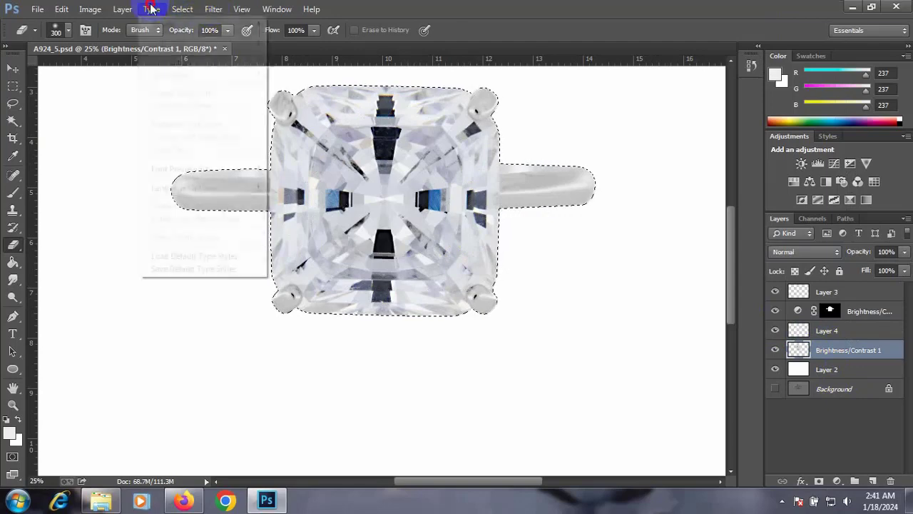
click(119, 8)
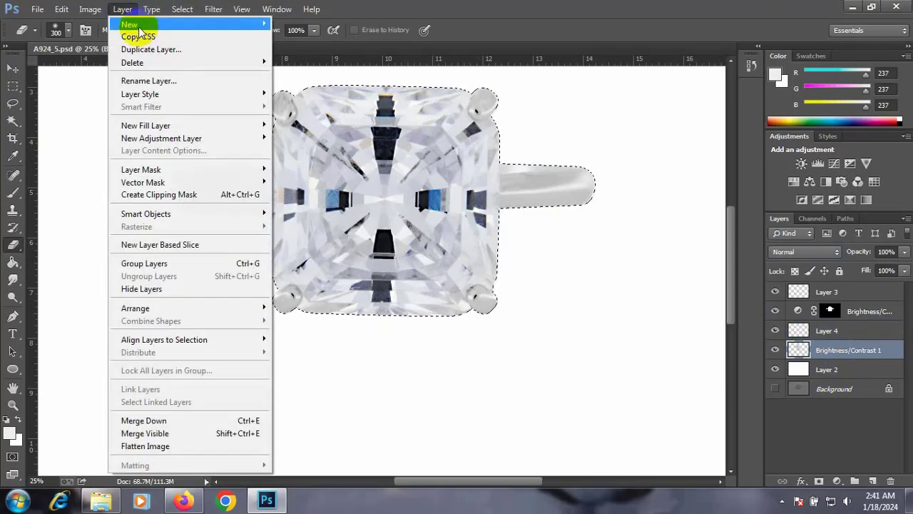
mouse_move(129, 24)
click(314, 25)
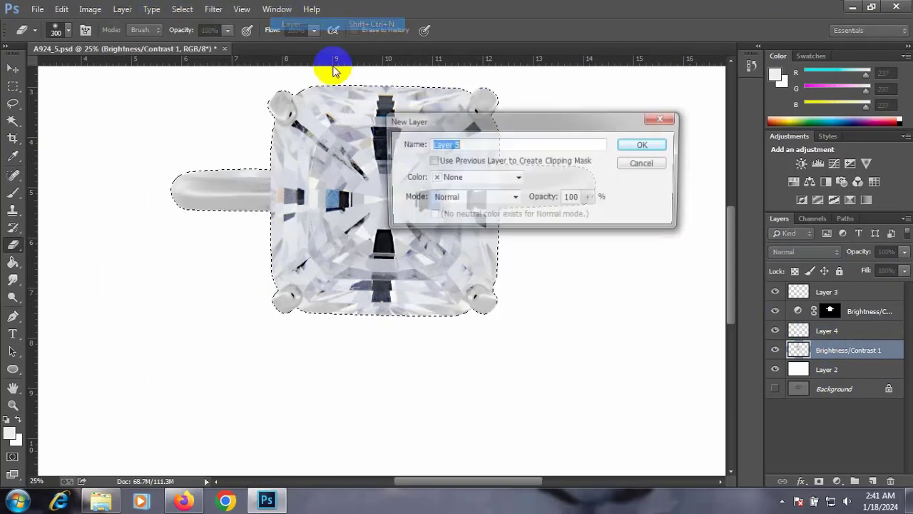
- Create black-filled Color Dodge Layer 5 and set the foreground colour to white
click(444, 197)
click(457, 121)
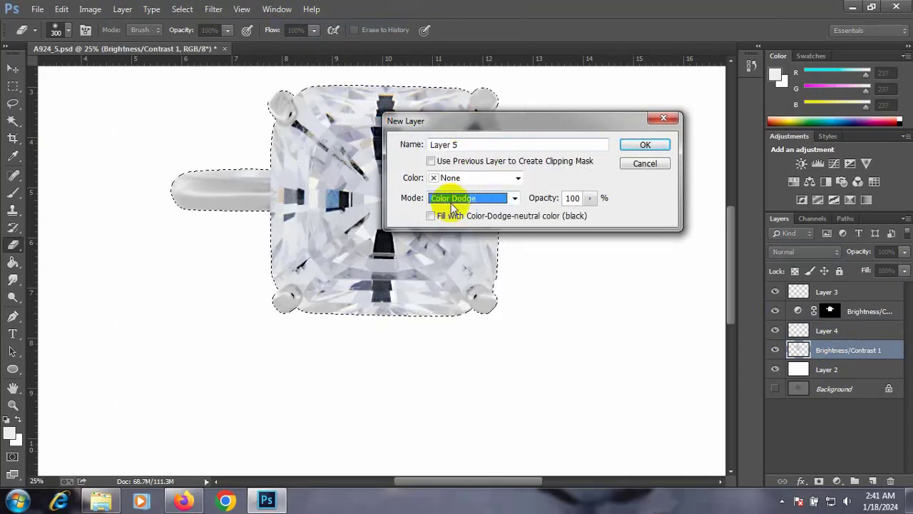
click(653, 144)
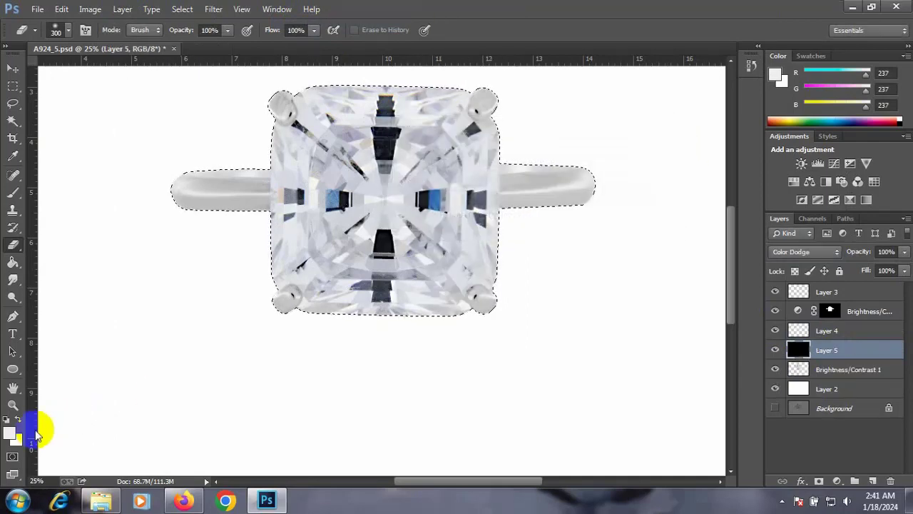
click(13, 431)
drag(607, 112, 561, 84)
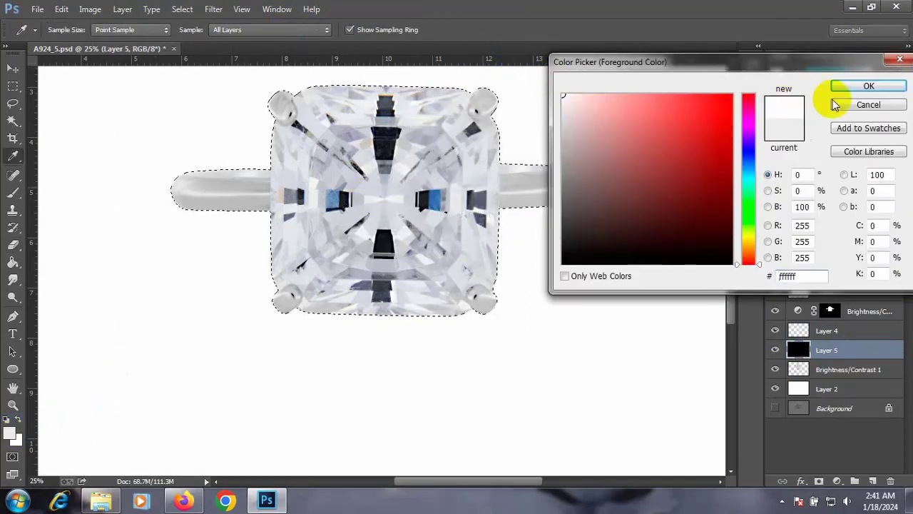
click(856, 86)
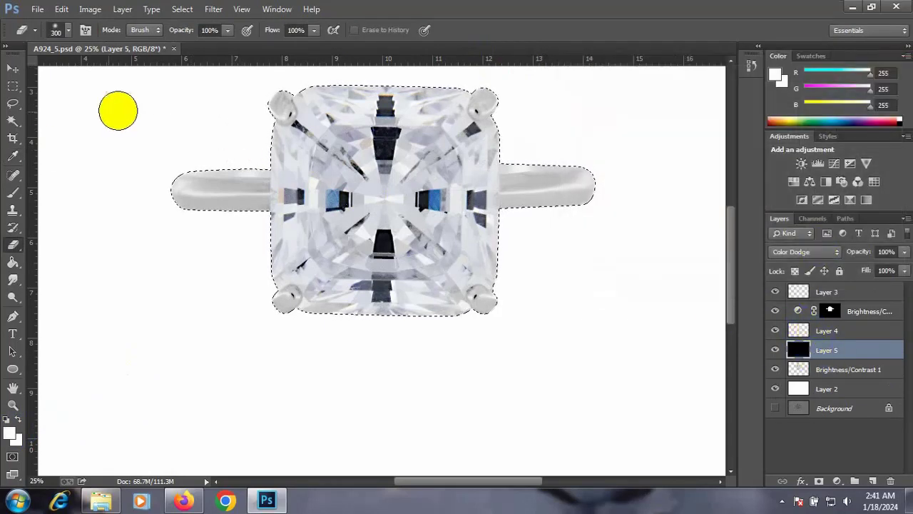
- Paint soft size-100 white highlights (11% opacity, 12% flow) across the prongs, stone and band
drag(13, 192, 71, 201)
click(267, 69)
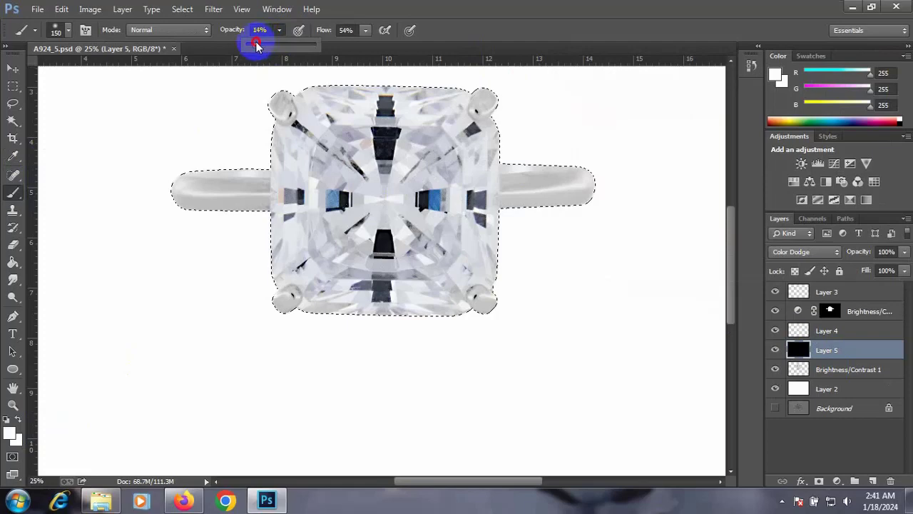
click(364, 33)
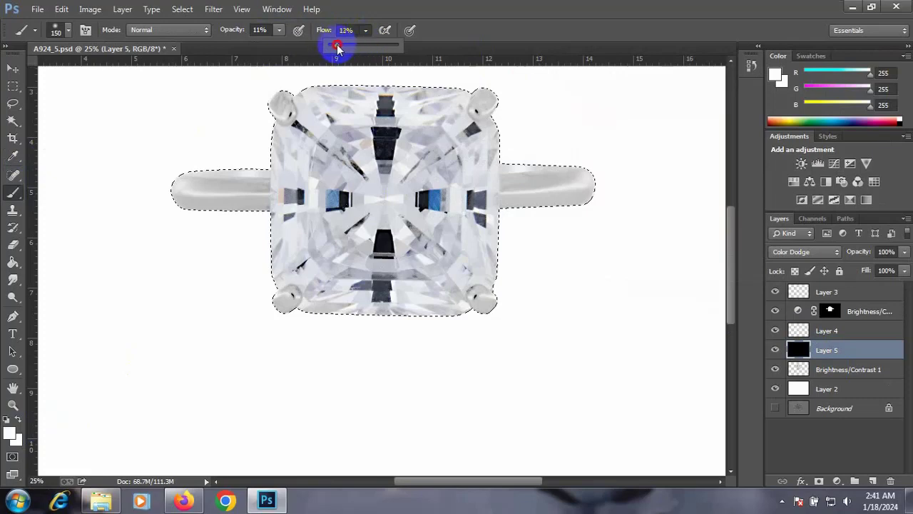
key(bracketleft)
key(bracketleft)
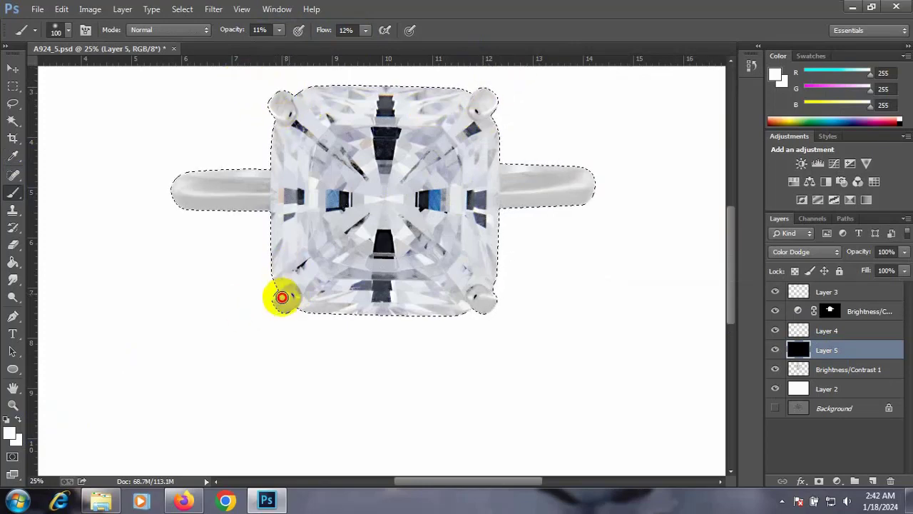
drag(483, 300, 490, 300)
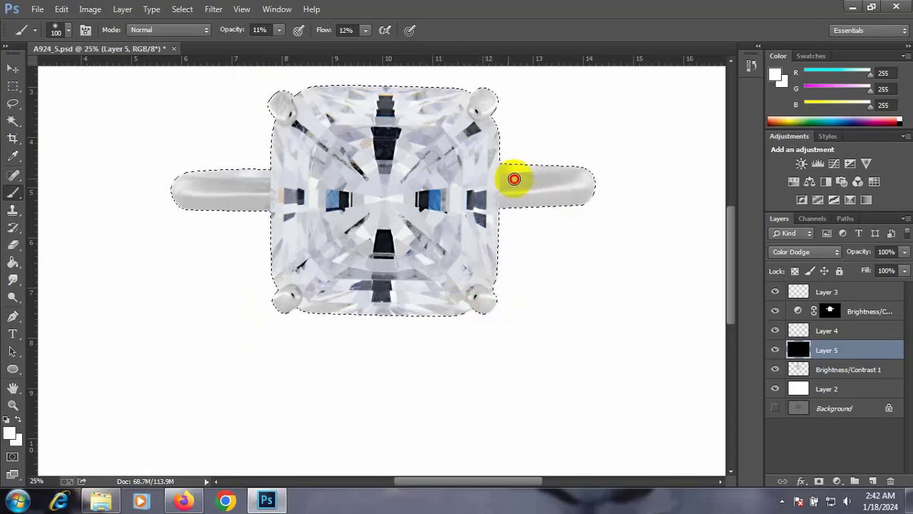
mouse_move(565, 190)
mouse_down()
mouse_move(282, 198)
mouse_move(90, 187)
mouse_move(238, 198)
mouse_move(201, 202)
mouse_up()
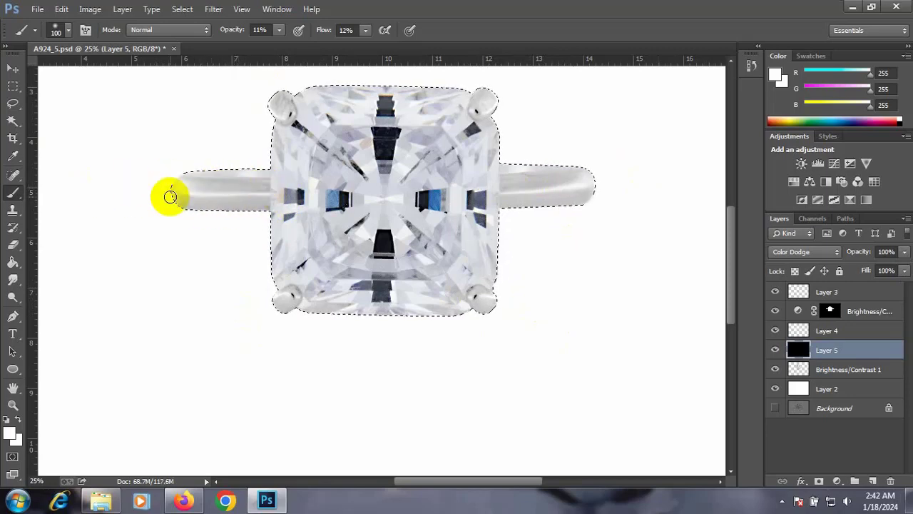
click(776, 351)
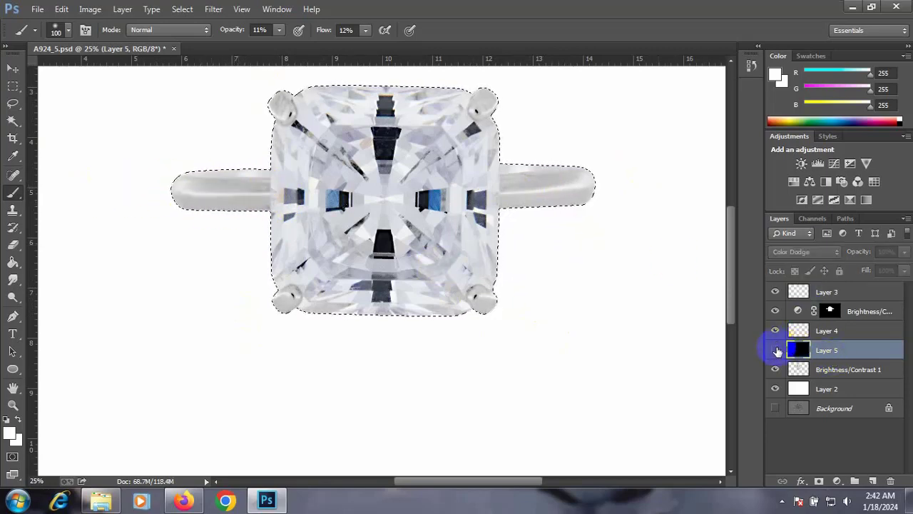
click(775, 350)
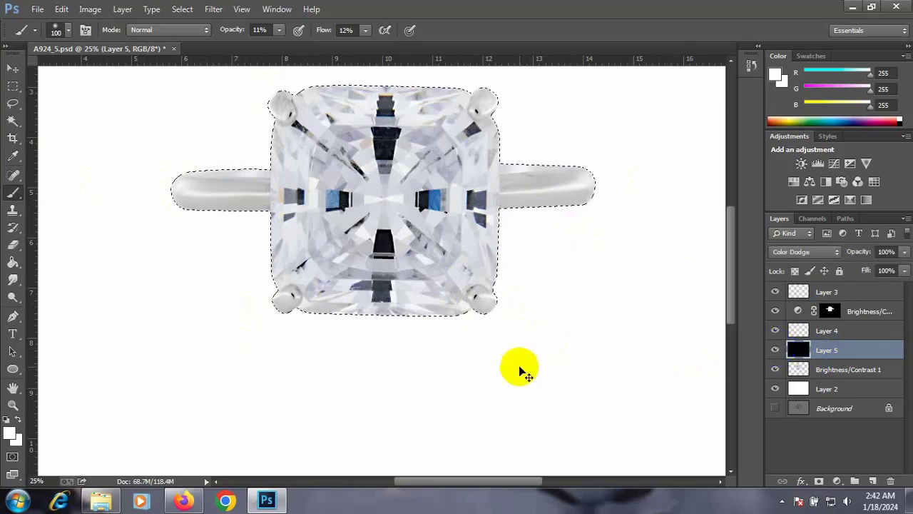
click(813, 372)
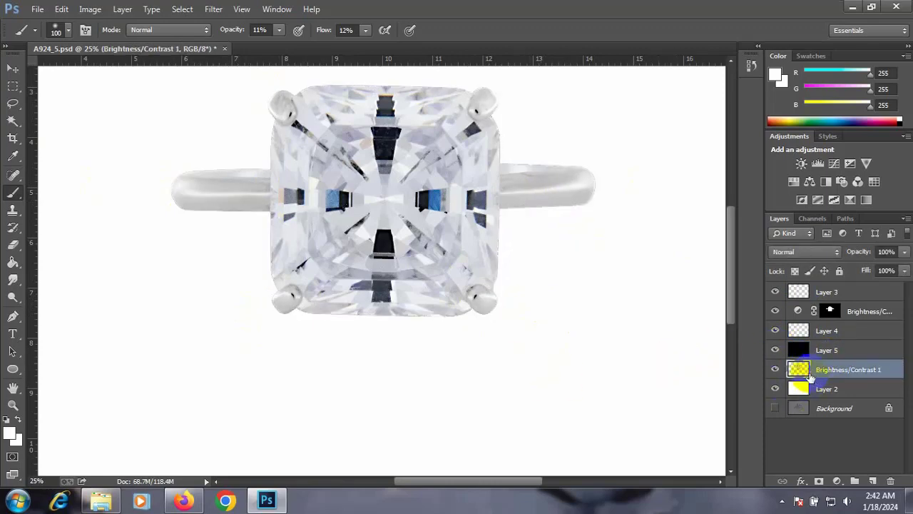
- Duplicate the ring and transform the copy into a squashed, flipped reflection below it
key(ctrl+j)
key(ctrl+t)
key(ctrl+minus)
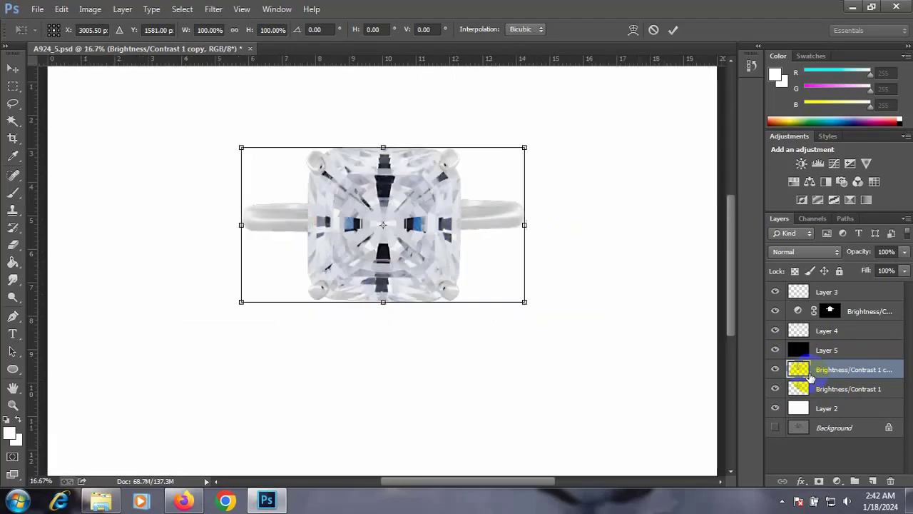
drag(383, 148, 395, 416)
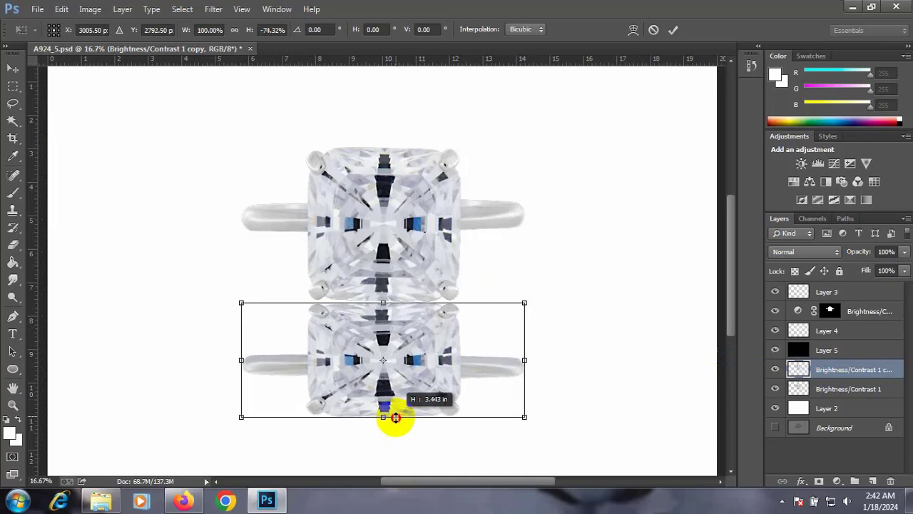
key(Return)
- Fade the reflection to 31% opacity and erase its lower part with a size-400 eraser
key(b)
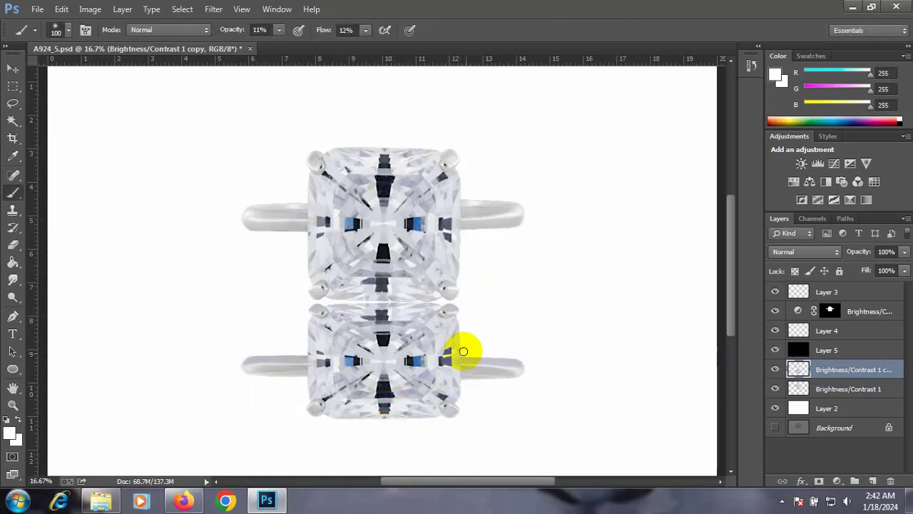
drag(877, 269, 859, 271)
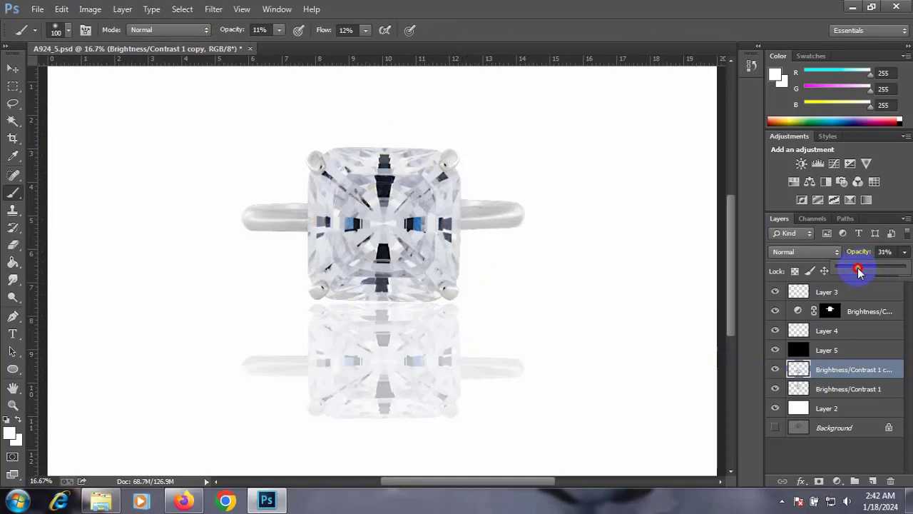
click(13, 245)
click(43, 242)
key(bracketright)
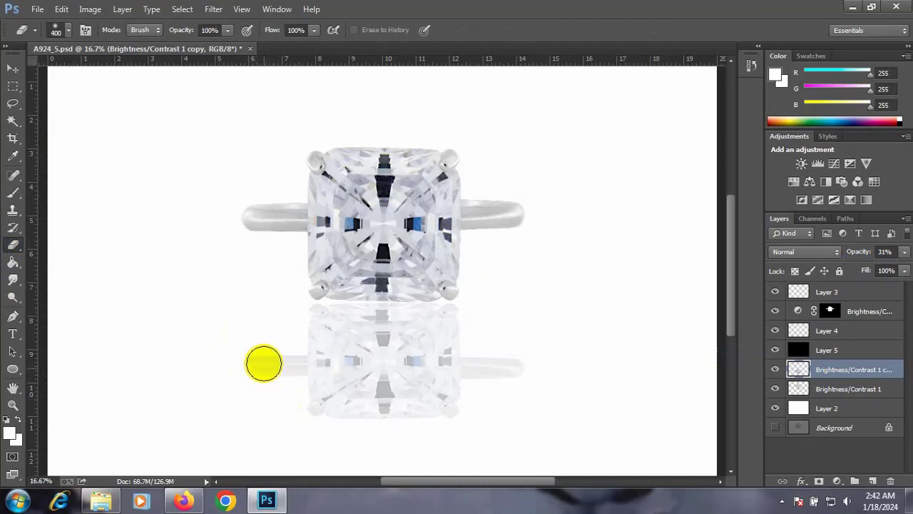
mouse_move(243, 366)
mouse_down()
mouse_move(302, 418)
mouse_move(504, 378)
mouse_move(406, 366)
mouse_move(271, 375)
mouse_move(443, 359)
mouse_move(298, 360)
mouse_move(436, 357)
mouse_move(292, 367)
mouse_move(406, 361)
mouse_move(429, 431)
mouse_move(342, 429)
mouse_up()
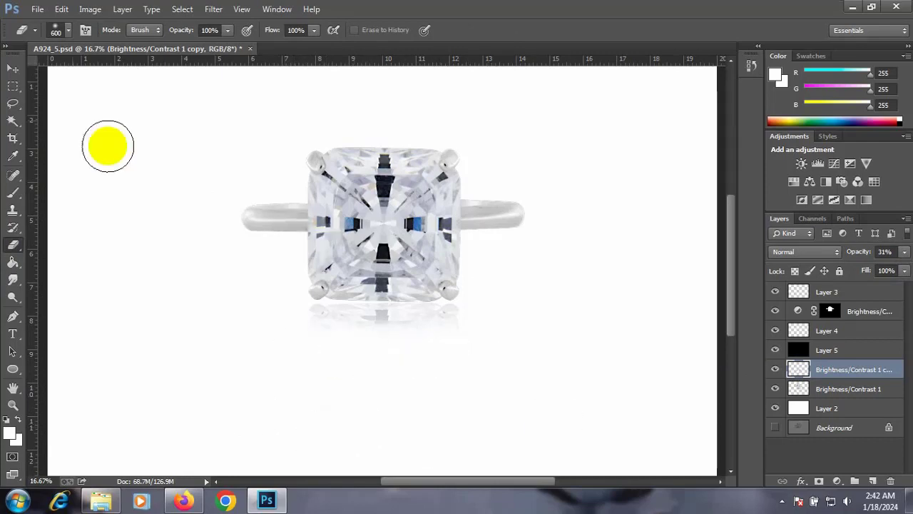
- Save A924_5 as a maximum-quality JPEG in New folder, then close and save the PSD
click(37, 9)
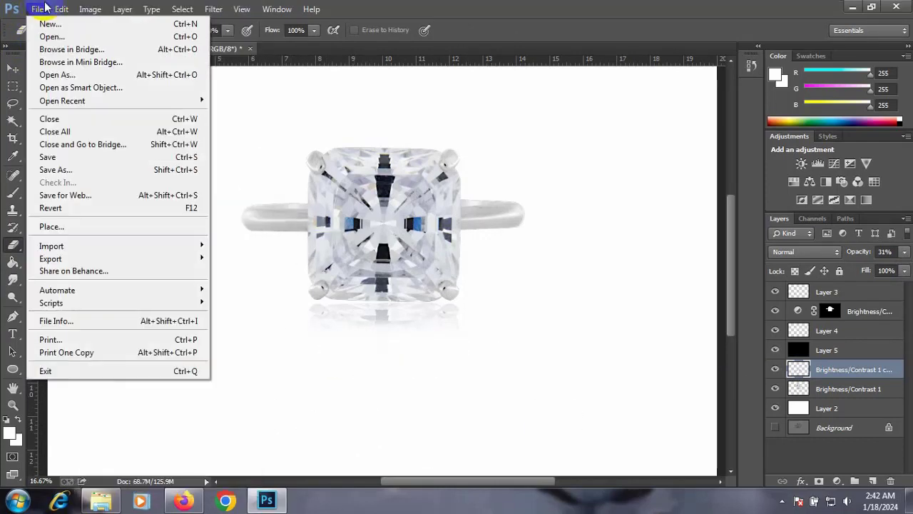
click(56, 170)
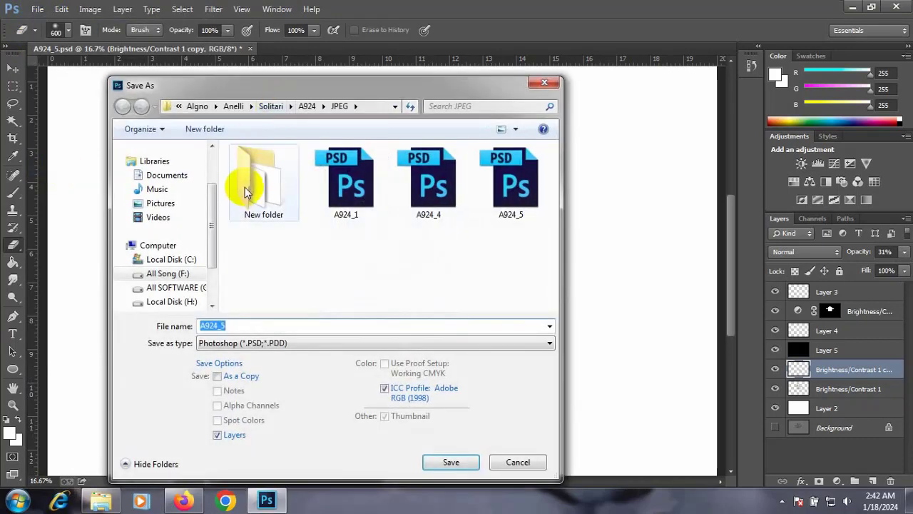
double_click(255, 171)
click(258, 343)
click(267, 231)
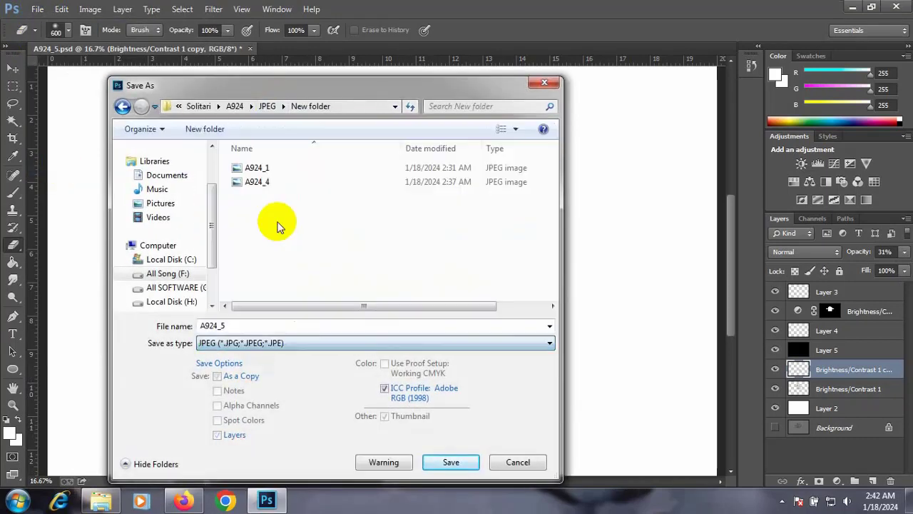
click(451, 462)
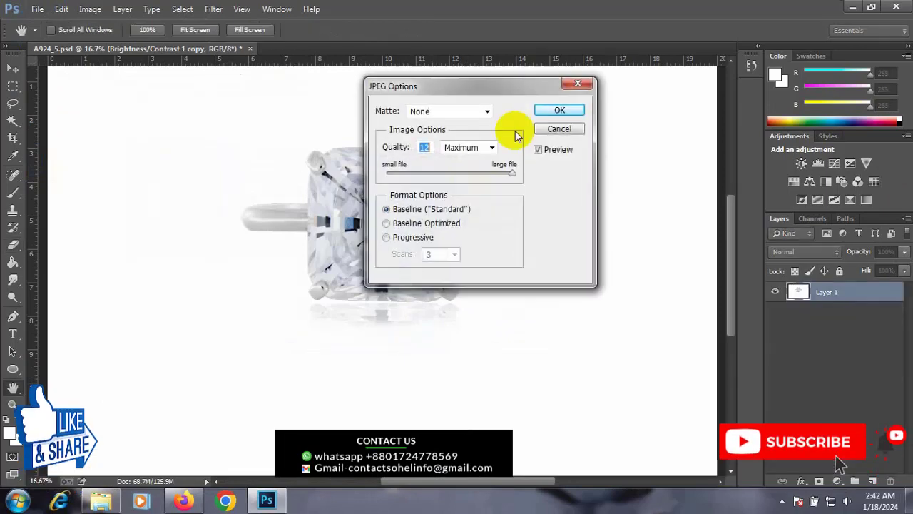
click(546, 110)
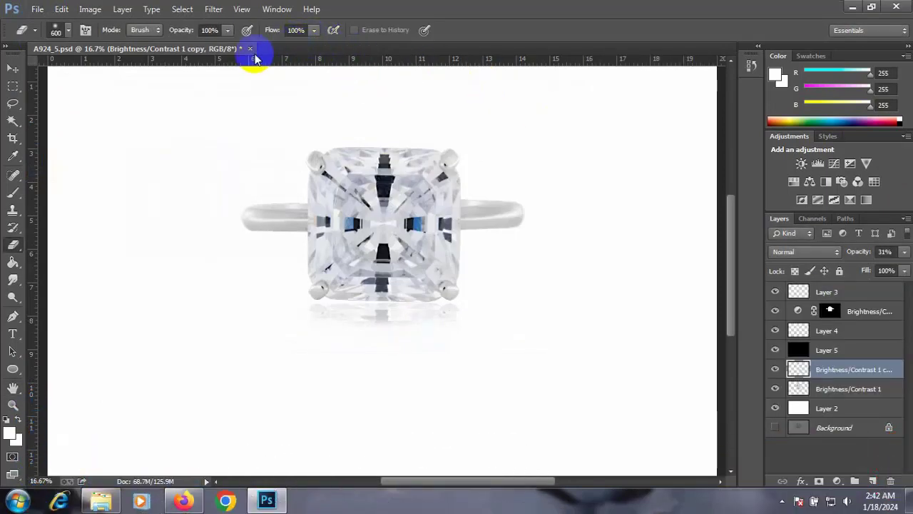
click(249, 49)
click(385, 193)
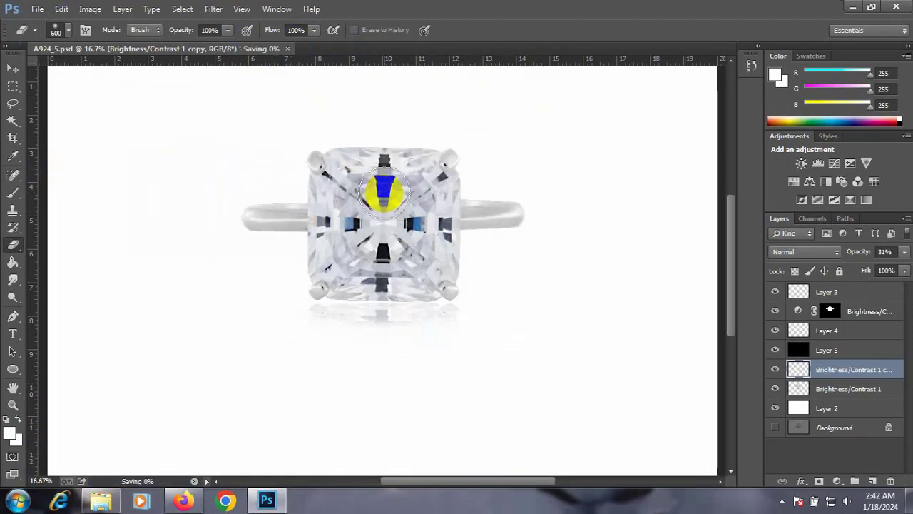
- Review the exported A924_1 to A924_5 JPEGs in Photo Viewer
click(856, 8)
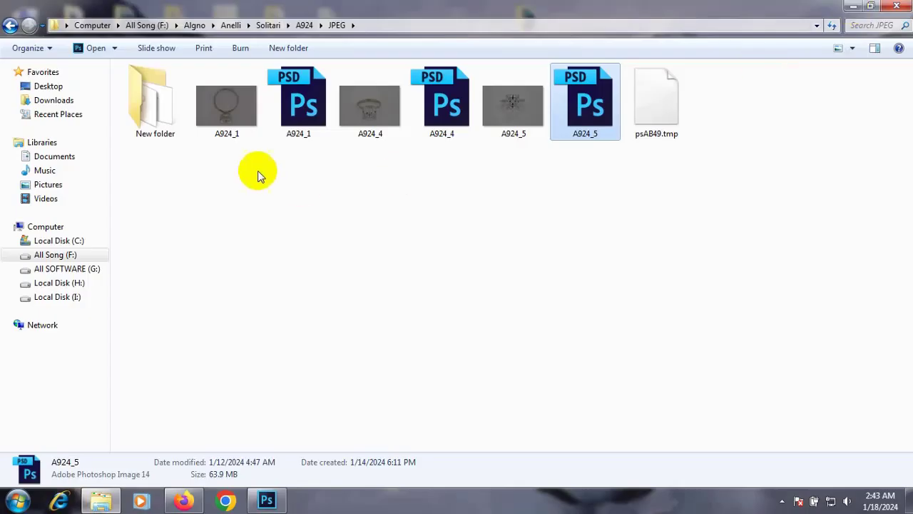
double_click(183, 117)
right_click(230, 214)
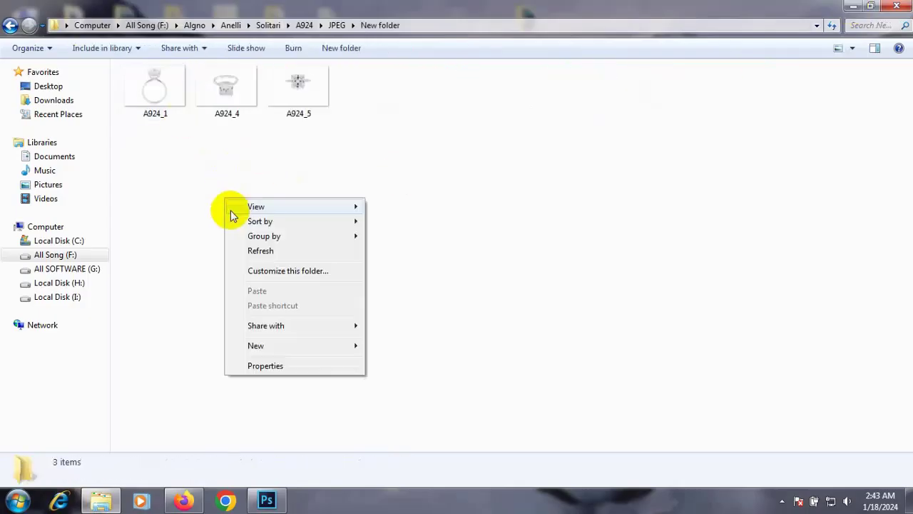
click(261, 251)
double_click(177, 90)
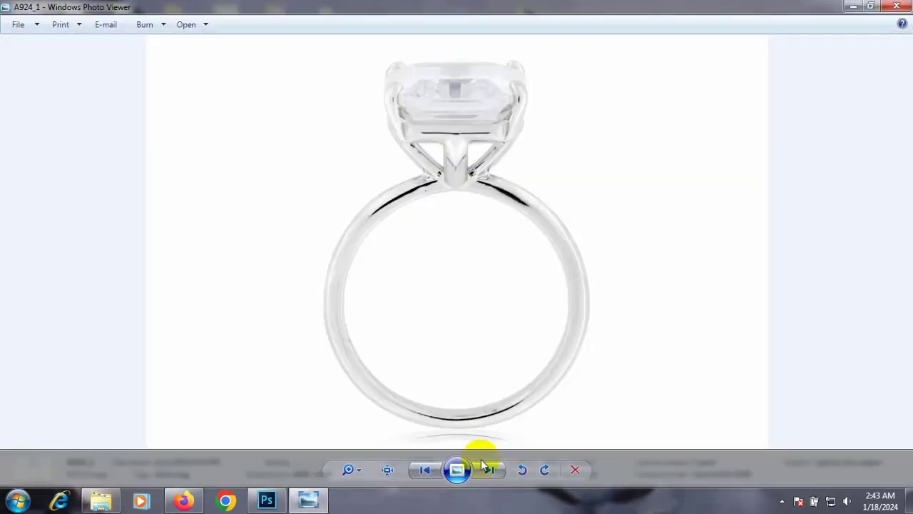
click(489, 470)
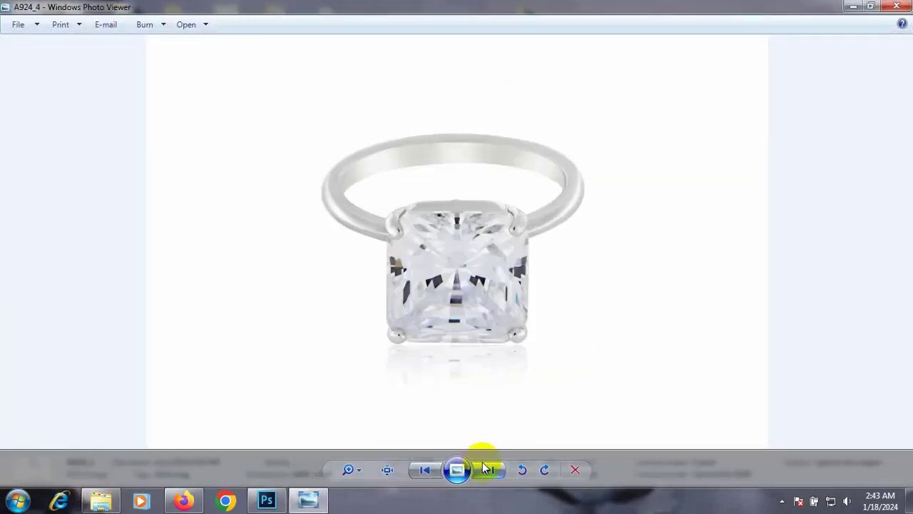
click(488, 469)
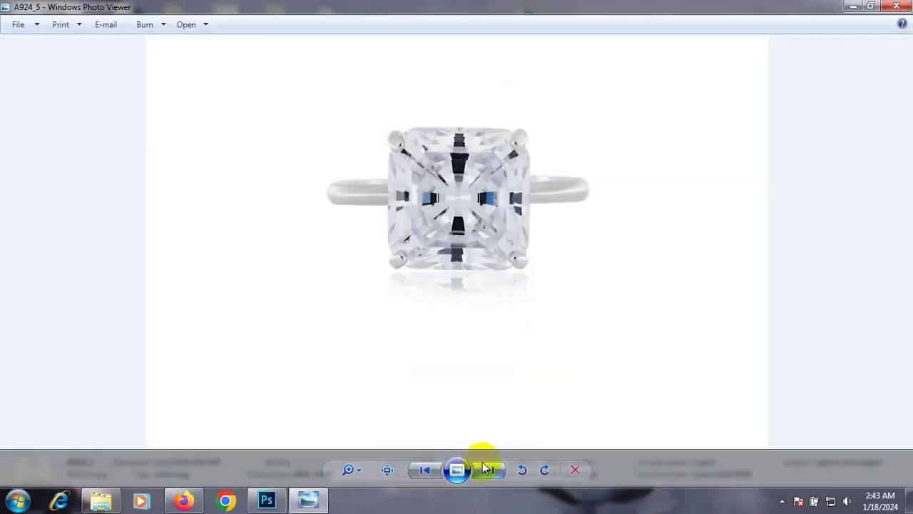
click(909, 6)
- Go back to Solitari, then open and review the A916 ring JPEGs
click(15, 27)
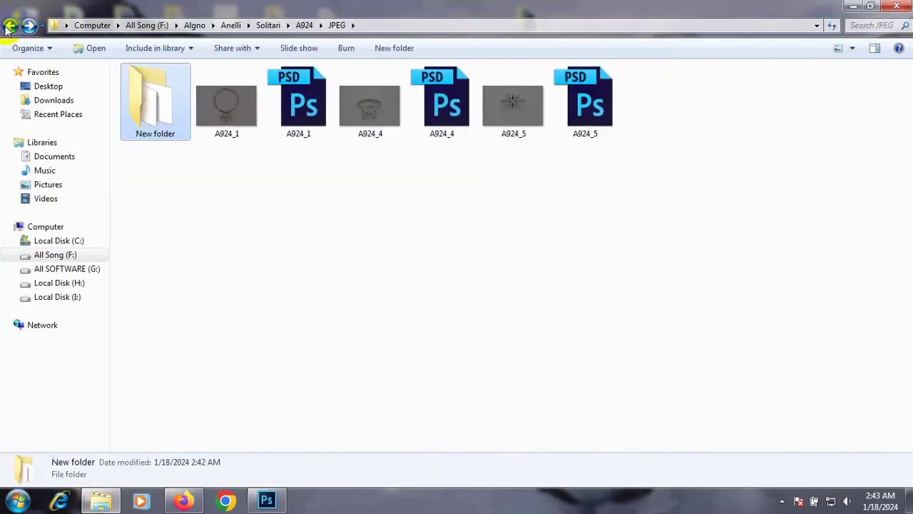
click(10, 26)
click(10, 26)
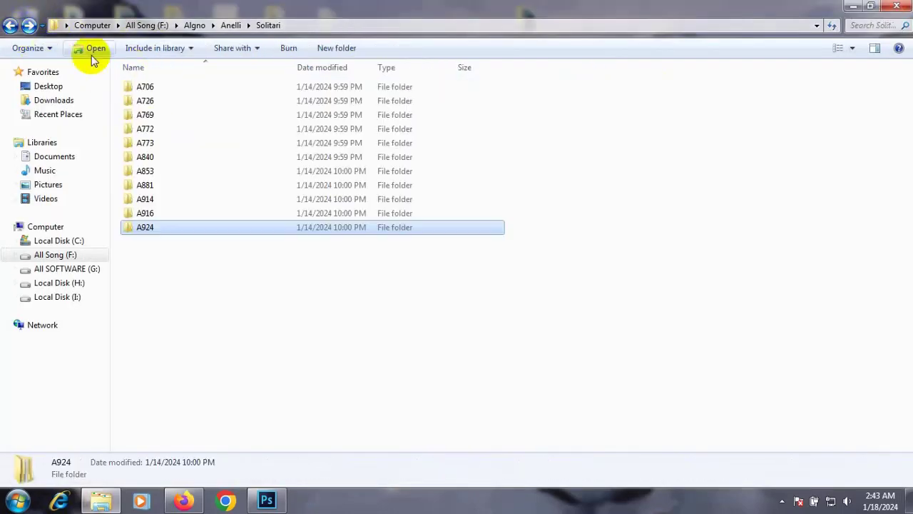
right_click(184, 276)
click(210, 328)
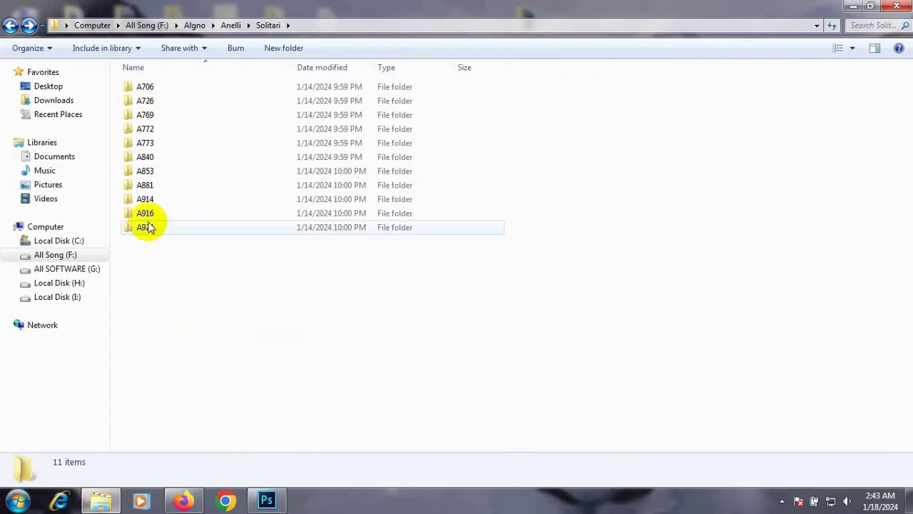
double_click(145, 214)
double_click(143, 89)
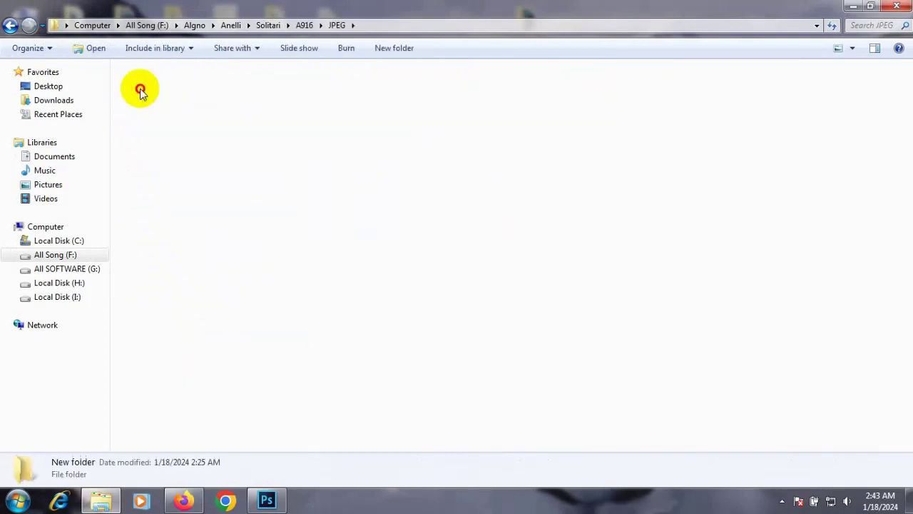
double_click(139, 88)
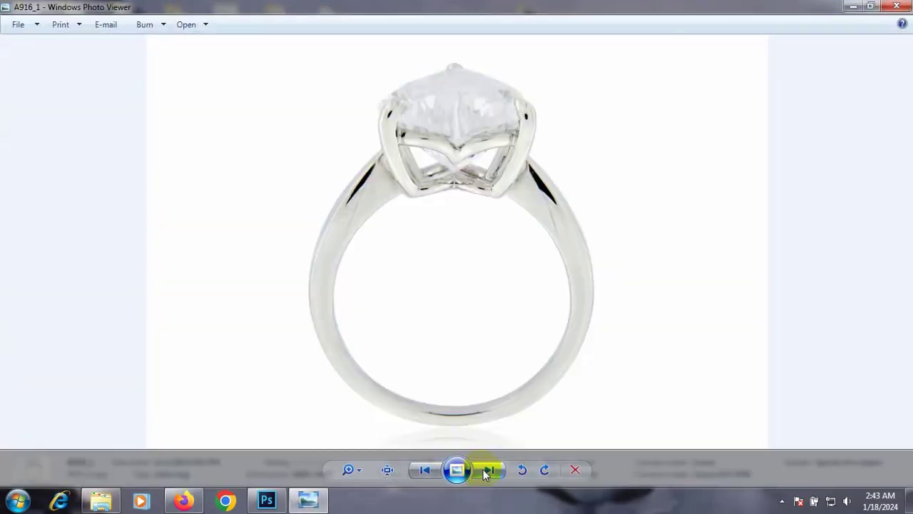
click(487, 471)
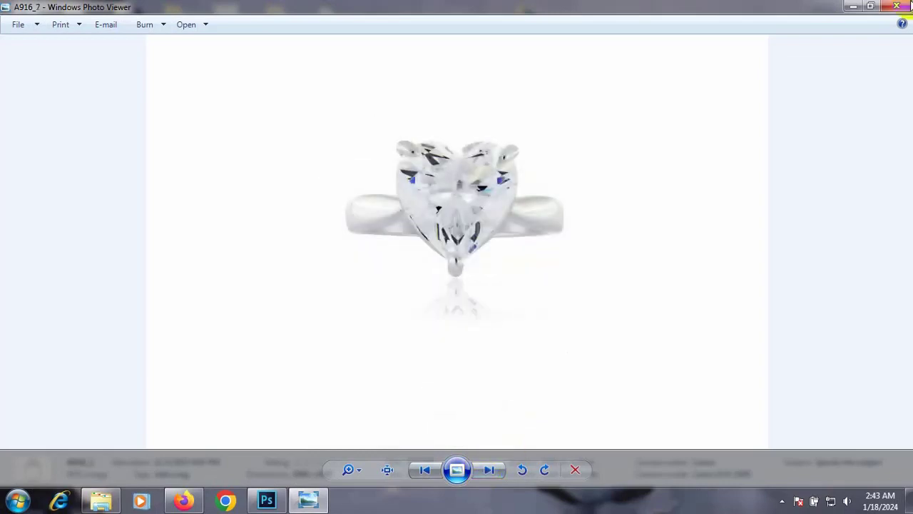
key(alt+F4)
- Return to the refreshed Solitari folder showing its 11 ring folders
click(11, 25)
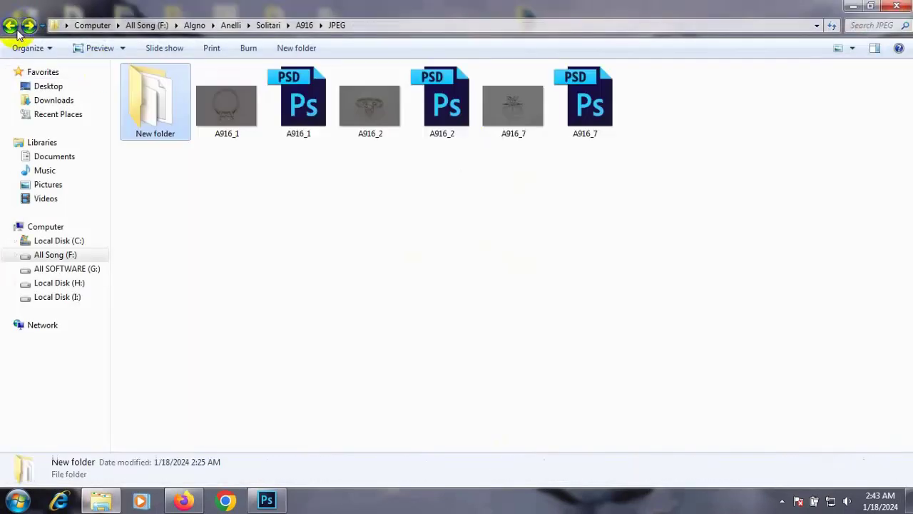
right_click(263, 227)
click(291, 279)
click(10, 25)
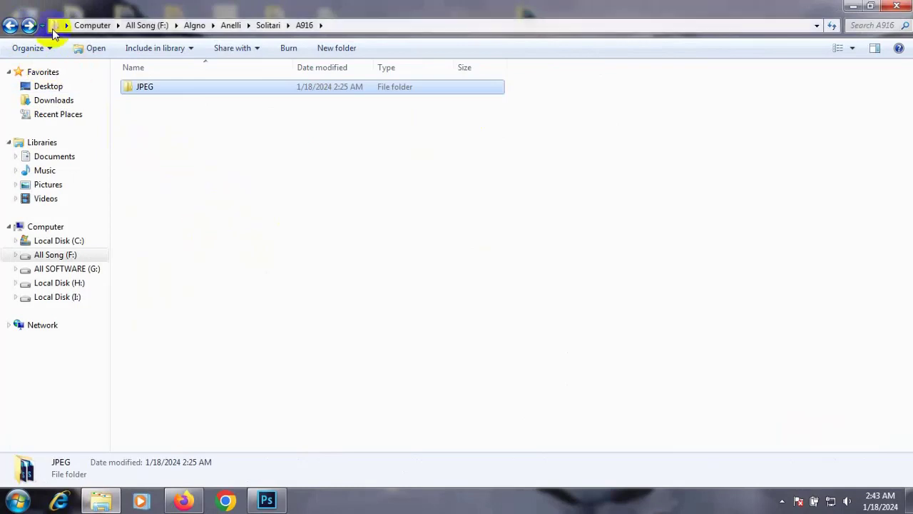
click(14, 25)
right_click(331, 283)
click(349, 331)
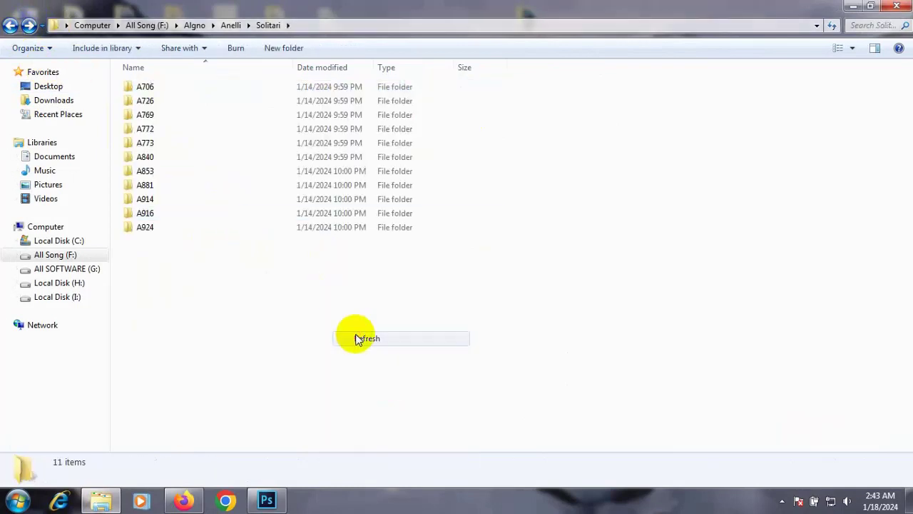
click(783, 502)
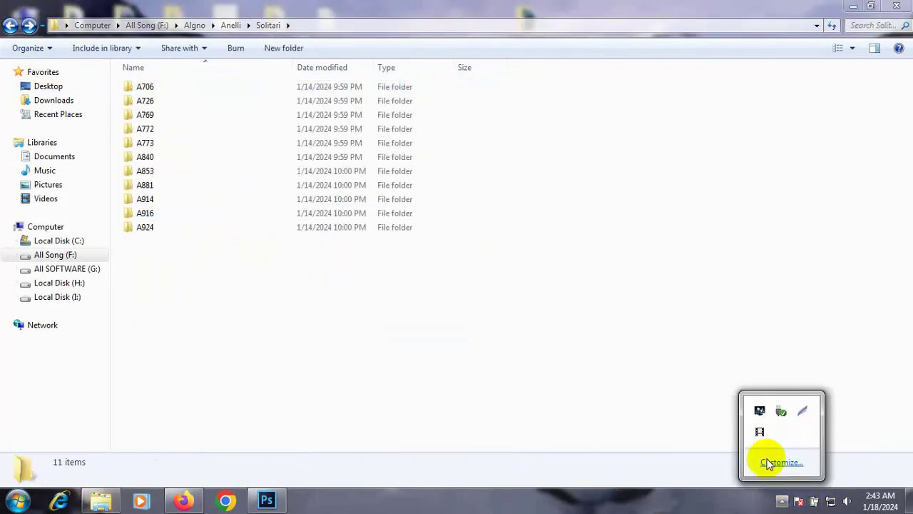